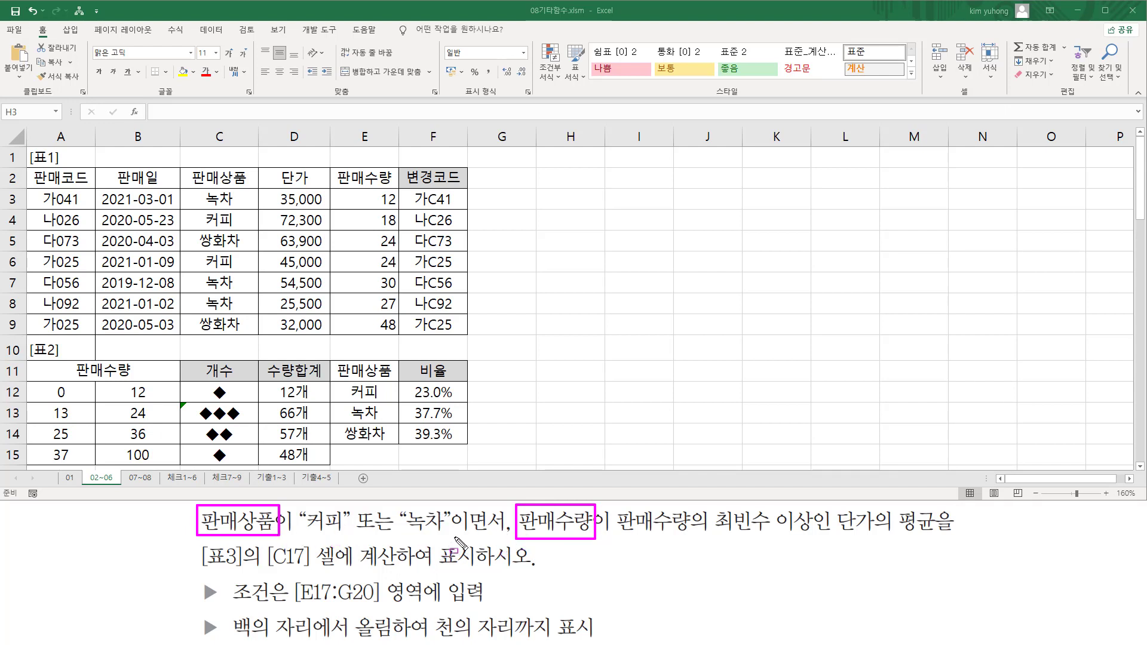
pyautogui.moveTo(454, 535); pyautogui.dragTo(505, 535)
pyautogui.moveTo(295, 507)
pyautogui.mouseDown()
pyautogui.moveTo(312, 534)
pyautogui.moveTo(454, 541)
pyautogui.mouseUp()
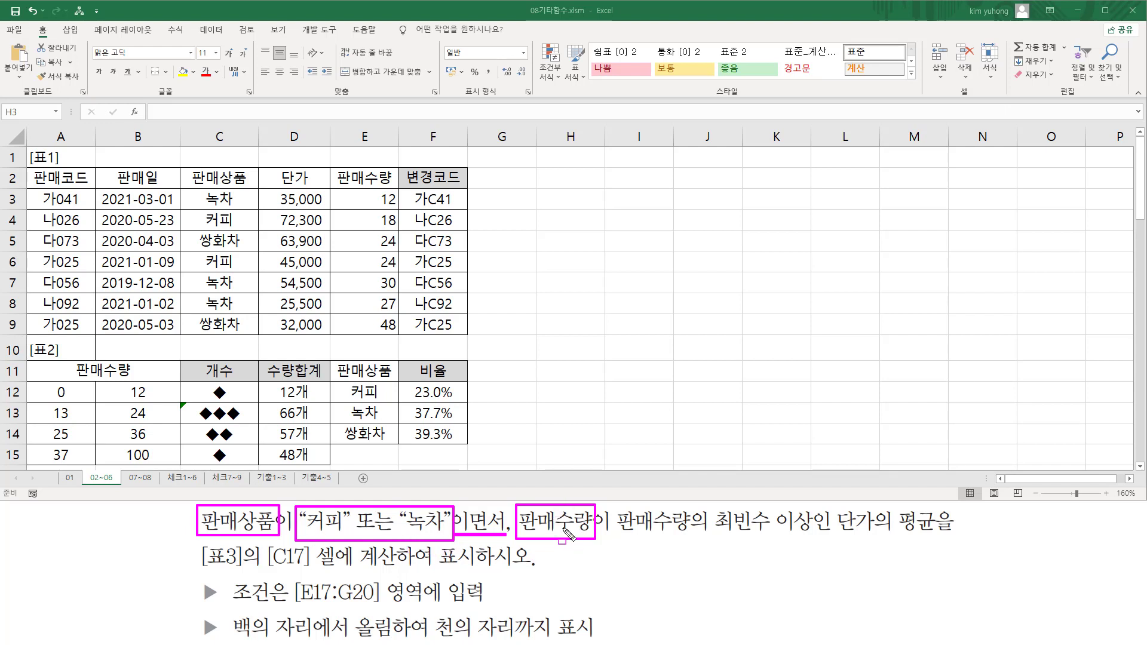
pyautogui.moveTo(618, 539); pyautogui.dragTo(819, 539)
pyautogui.moveTo(714, 506); pyautogui.dragTo(772, 538)
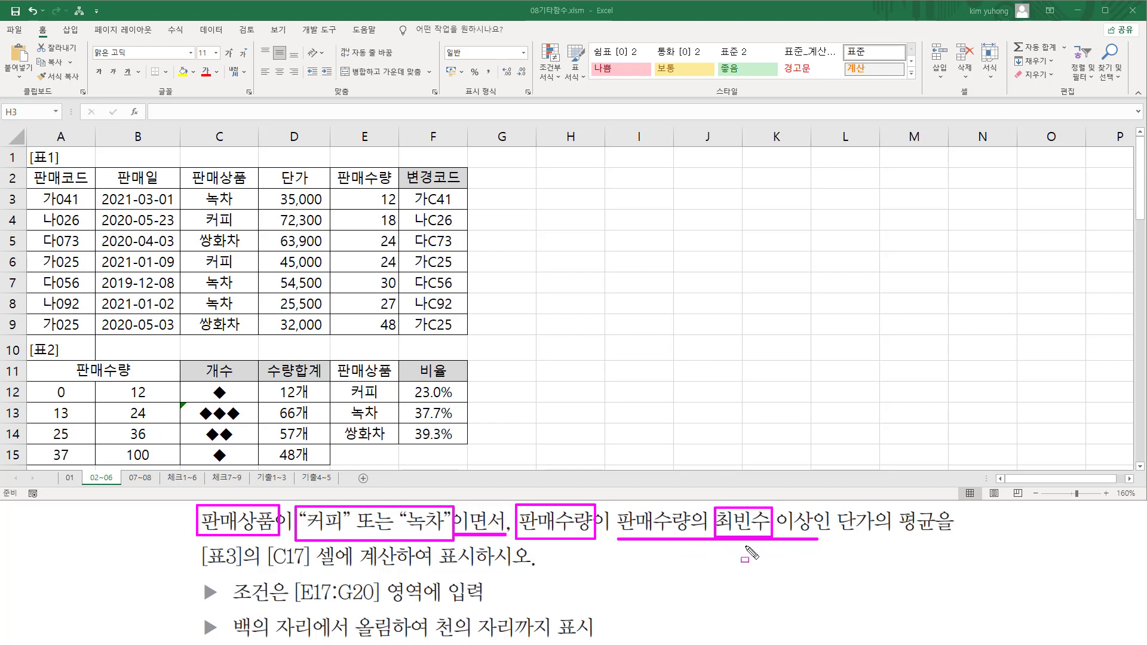
pyautogui.press('Escape')
# Step: Enter the syntax note "DAVERAGE( 범위, 열번호, 조건범위 )" as text in cell H3
pyautogui.click(570, 195)
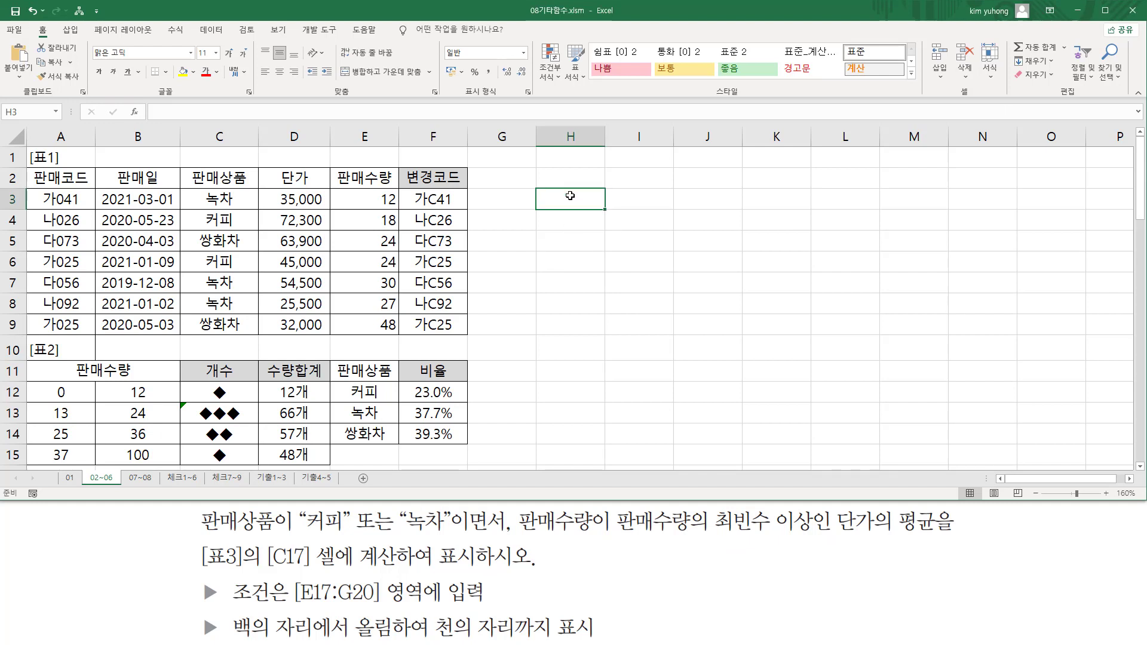
pyautogui.write('D')
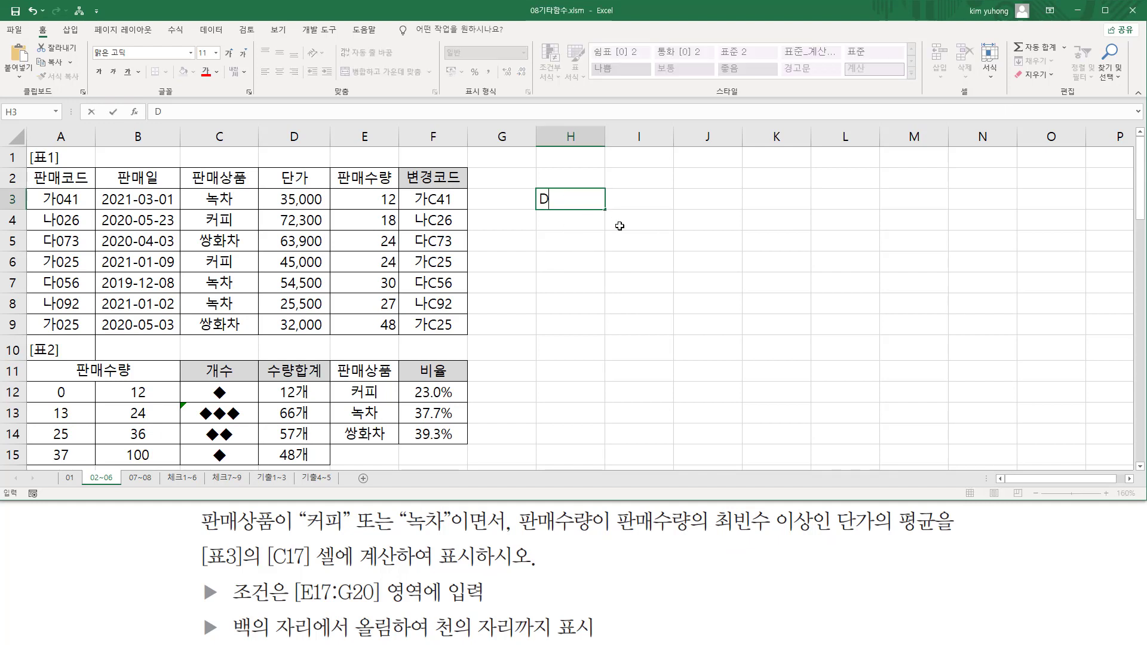
pyautogui.write('AVERAGE')
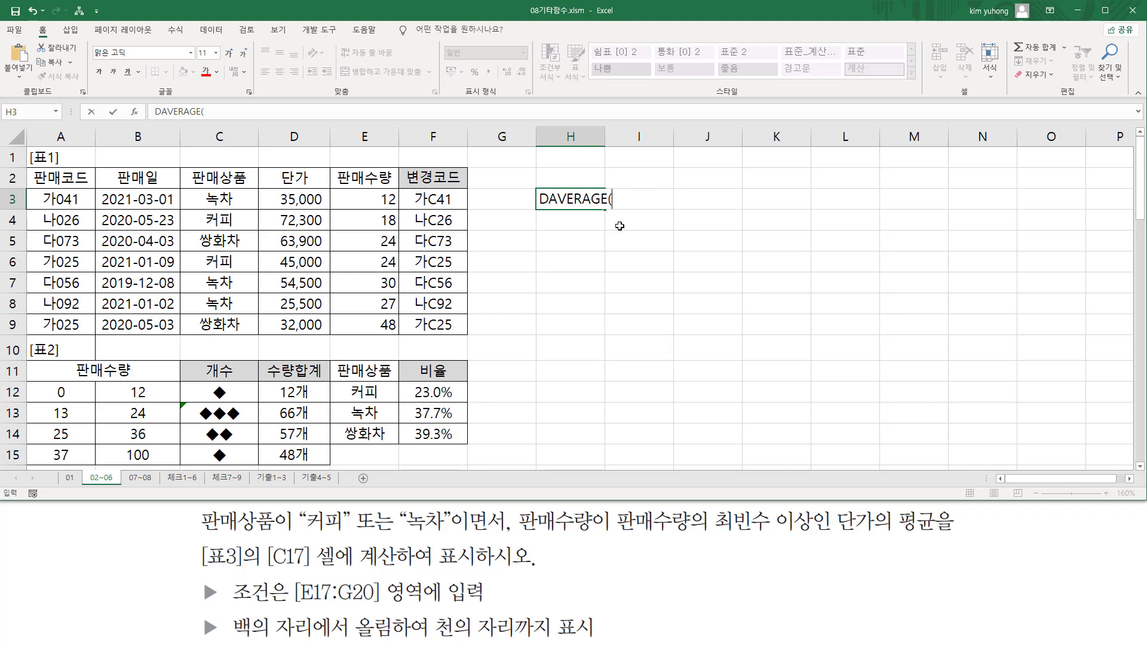
pyautogui.write('( 범')
pyautogui.write('위, ㅇ')
pyautogui.write('번호,')
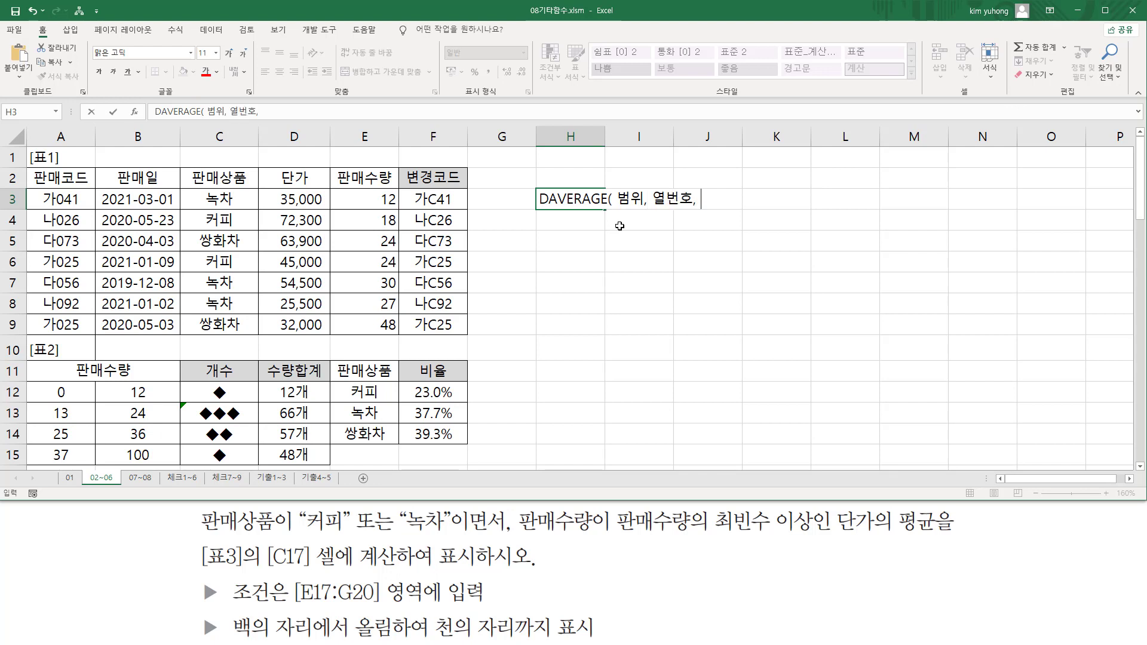
pyautogui.write(' 조건')
pyautogui.write('범ㅇ')
pyautogui.write(' )')
pyautogui.press('Return')
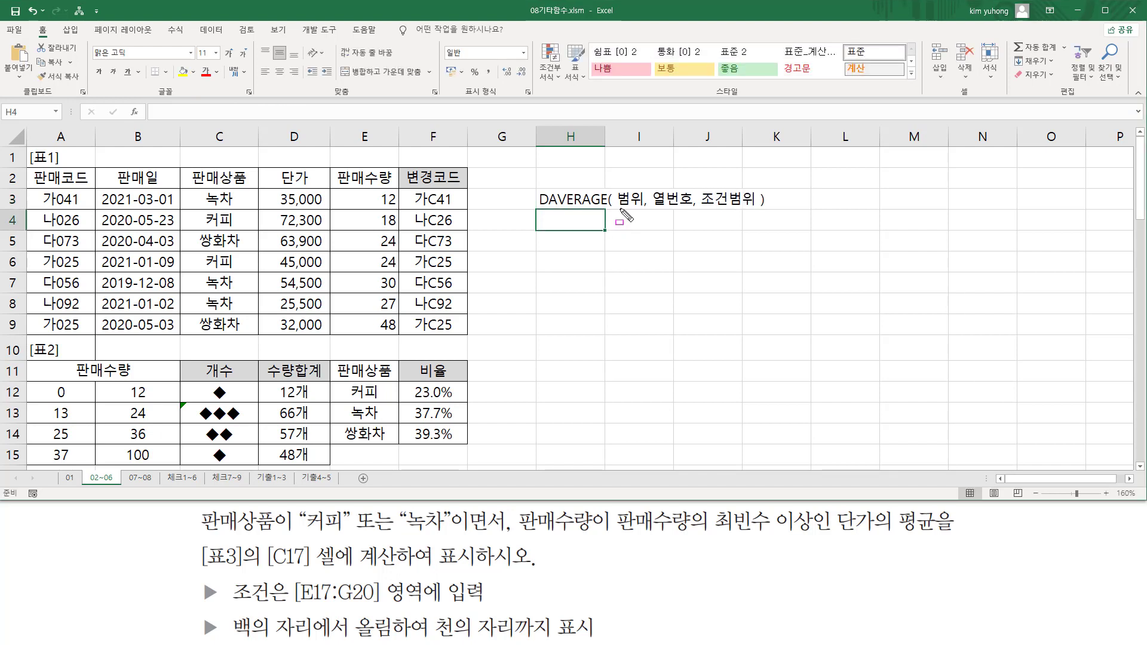
pyautogui.moveTo(620, 209); pyautogui.dragTo(639, 209)
pyautogui.moveTo(28, 169)
pyautogui.mouseDown()
pyautogui.moveTo(133, 198)
pyautogui.moveTo(292, 303)
pyautogui.moveTo(474, 341)
pyautogui.mouseUp()
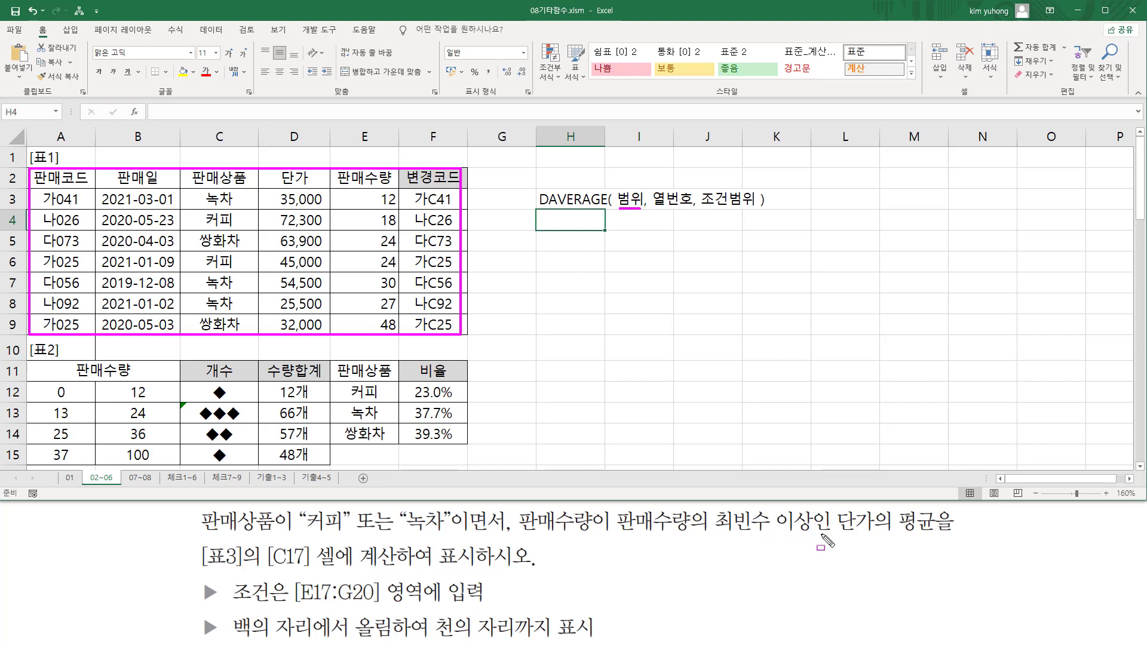
pyautogui.moveTo(836, 534); pyautogui.dragTo(937, 536)
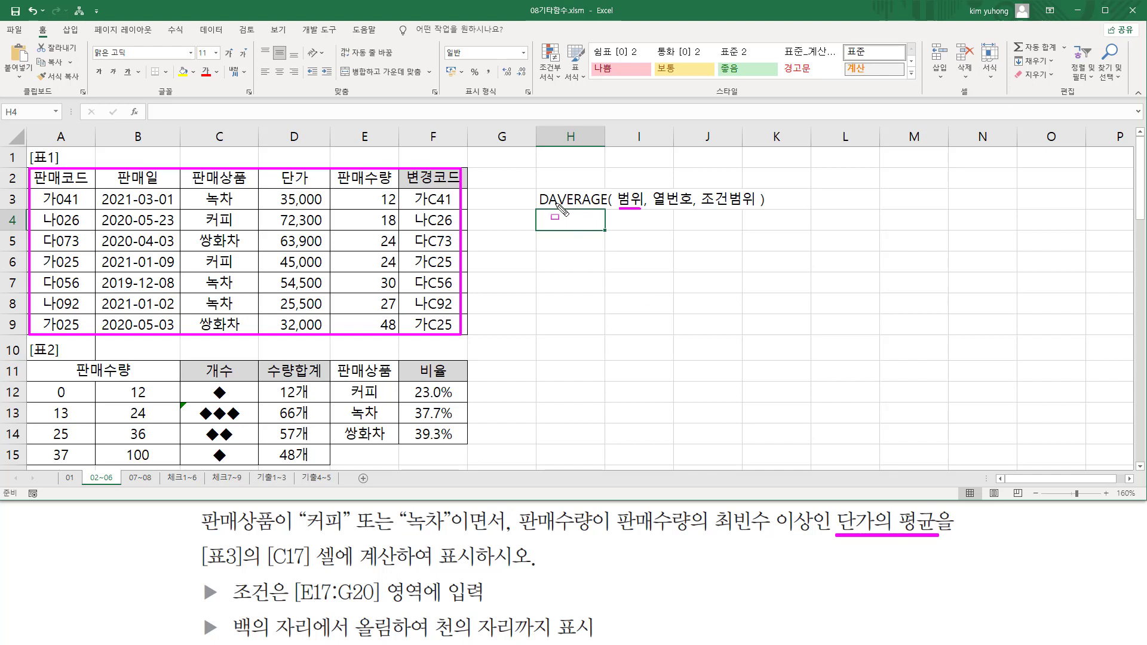
pyautogui.moveTo(547, 207); pyautogui.dragTo(601, 207)
pyautogui.moveTo(64, 193); pyautogui.dragTo(63, 248)
pyautogui.moveTo(123, 201)
pyautogui.mouseDown()
pyautogui.moveTo(150, 212)
pyautogui.moveTo(136, 236)
pyautogui.moveTo(178, 245)
pyautogui.mouseUp()
pyautogui.moveTo(207, 199)
pyautogui.mouseDown()
pyautogui.moveTo(242, 238)
pyautogui.moveTo(206, 245)
pyautogui.mouseUp()
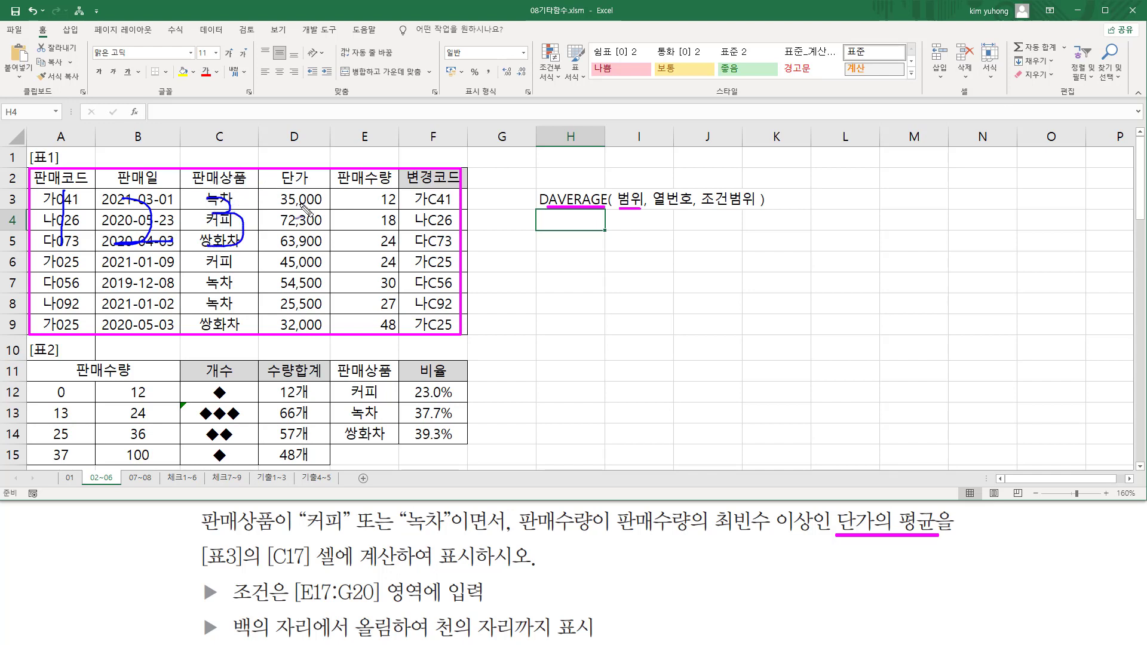
pyautogui.moveTo(296, 197)
pyautogui.mouseDown()
pyautogui.moveTo(322, 231)
pyautogui.moveTo(303, 275)
pyautogui.mouseUp()
pyautogui.moveTo(357, 200)
pyautogui.mouseDown()
pyautogui.moveTo(382, 230)
pyautogui.moveTo(353, 243)
pyautogui.moveTo(392, 210)
pyautogui.moveTo(439, 246)
pyautogui.moveTo(442, 232)
pyautogui.mouseUp()
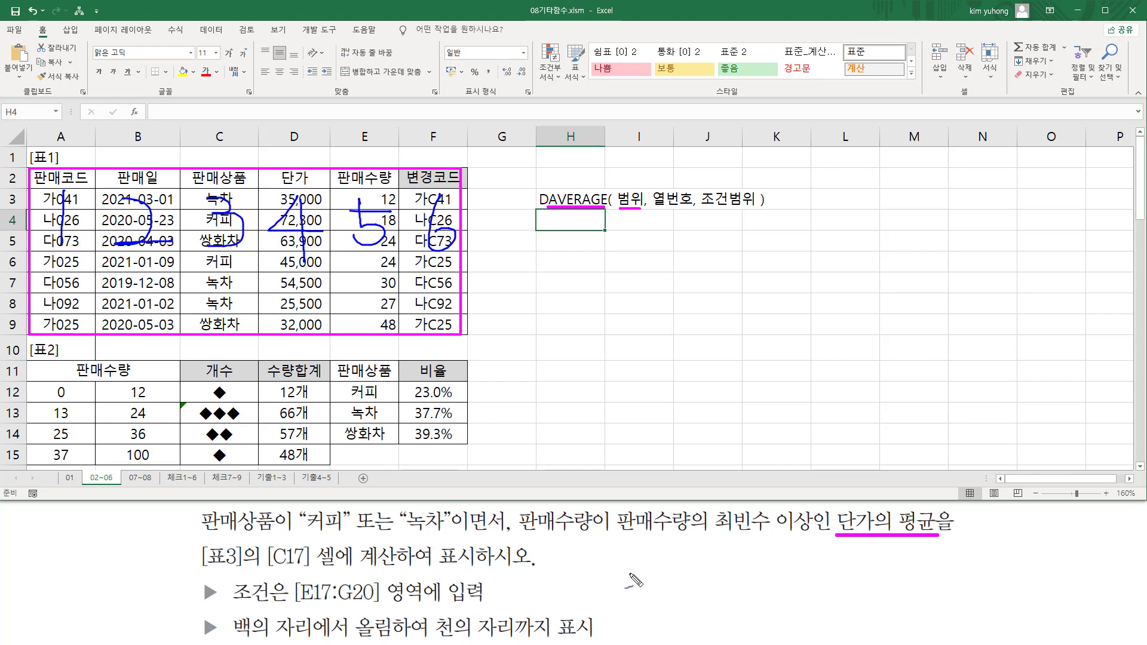
pyautogui.moveTo(851, 503); pyautogui.dragTo(870, 504)
pyautogui.moveTo(671, 209)
pyautogui.mouseDown()
pyautogui.moveTo(681, 221)
pyautogui.moveTo(673, 236)
pyautogui.mouseUp()
pyautogui.moveTo(703, 212); pyautogui.dragTo(748, 211)
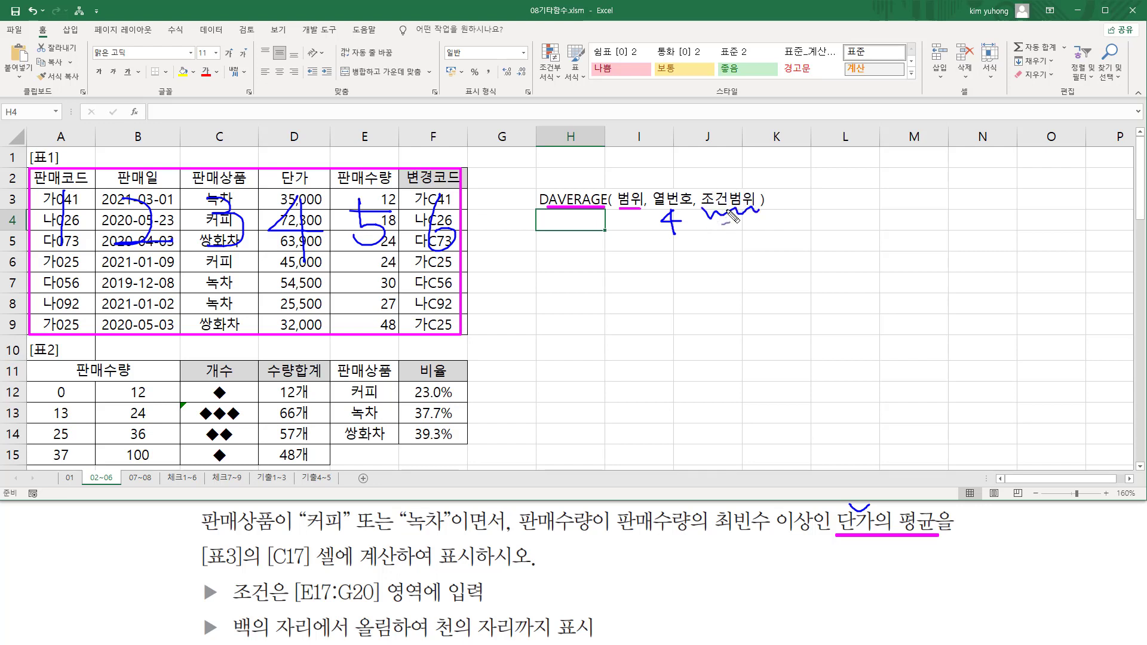
pyautogui.moveTo(206, 533)
pyautogui.mouseDown()
pyautogui.moveTo(347, 545)
pyautogui.moveTo(818, 531)
pyautogui.mouseUp()
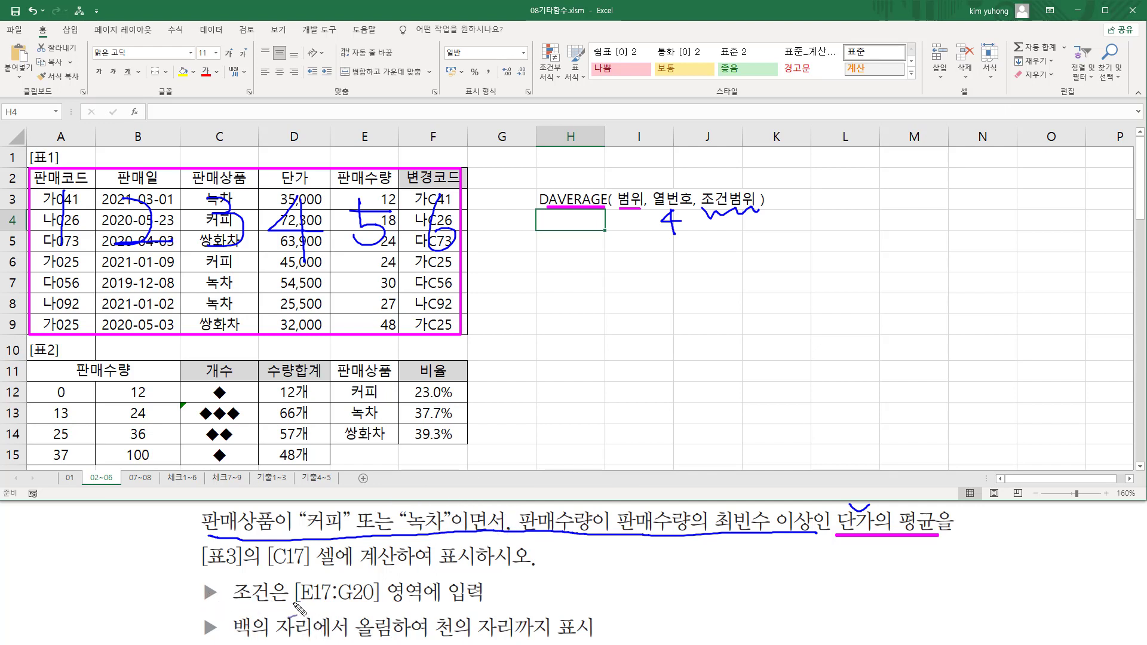
pyautogui.moveTo(294, 608); pyautogui.dragTo(385, 608)
pyautogui.moveTo(454, 611); pyautogui.dragTo(492, 604)
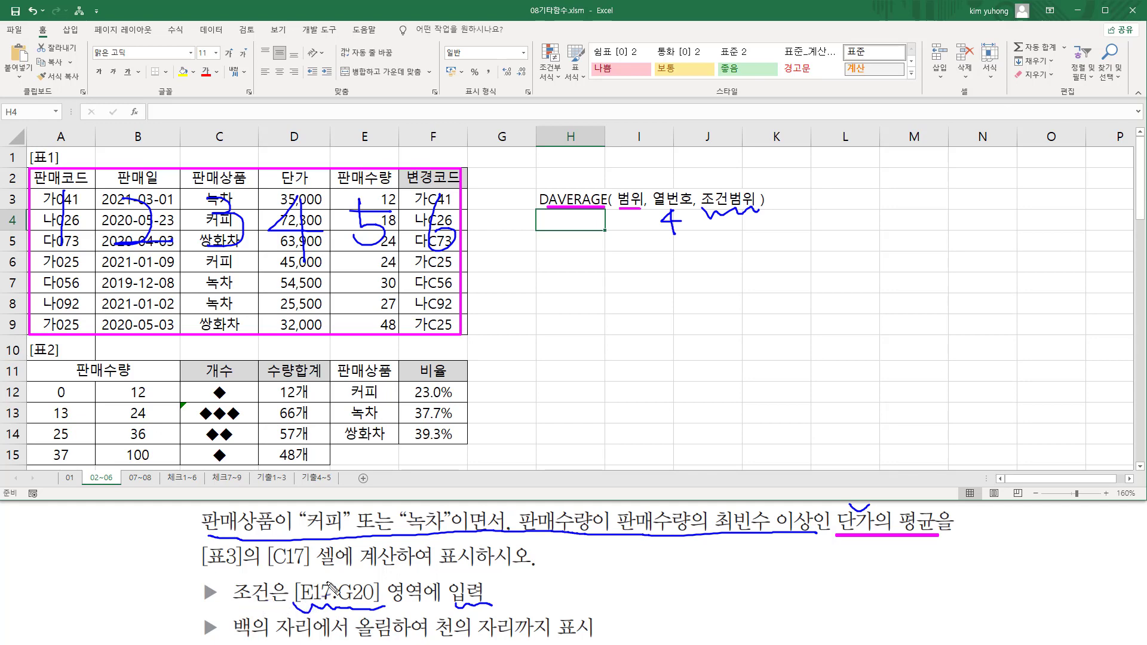
pyautogui.press('Escape')
# Step: Enter the criteria headers 판매상품 in E17 and 판매수량 in F17, within the criteria area E17:G20
pyautogui.click(524, 367)
pyautogui.scroll(-2, 521, 367)
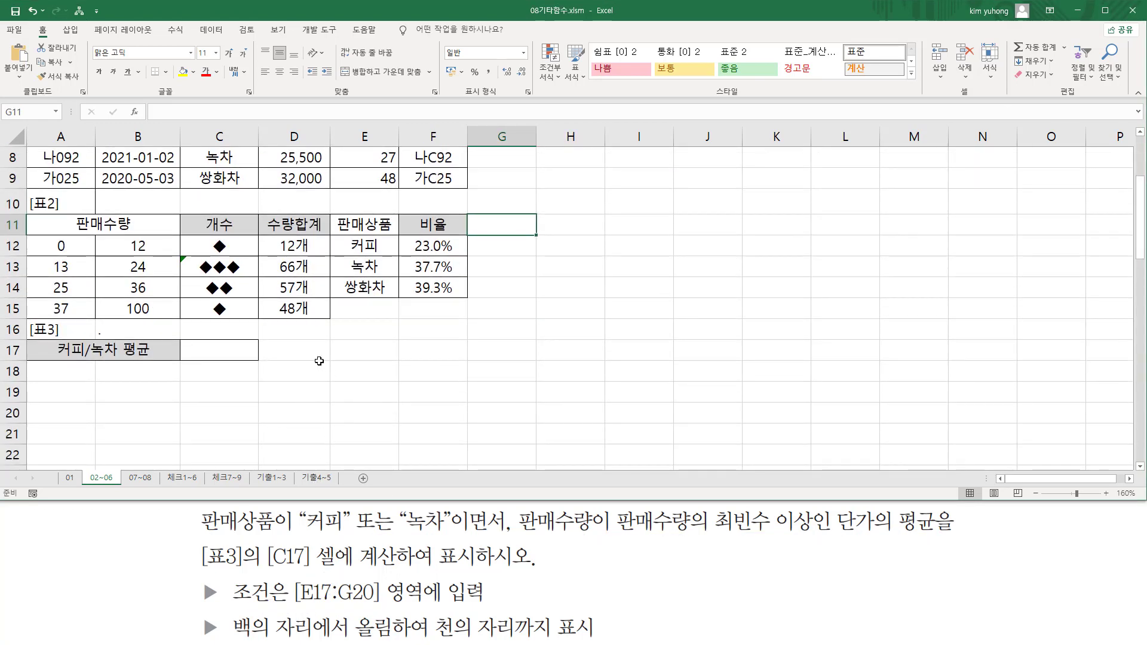
pyautogui.moveTo(351, 349); pyautogui.dragTo(492, 407)
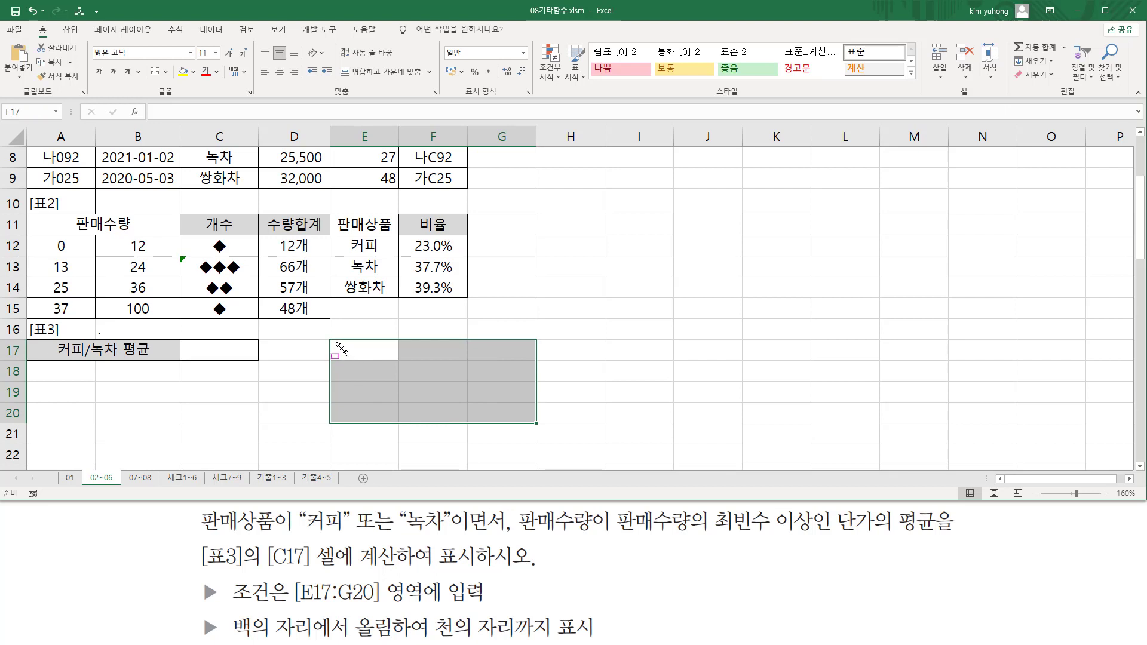
pyautogui.moveTo(335, 343); pyautogui.dragTo(531, 420)
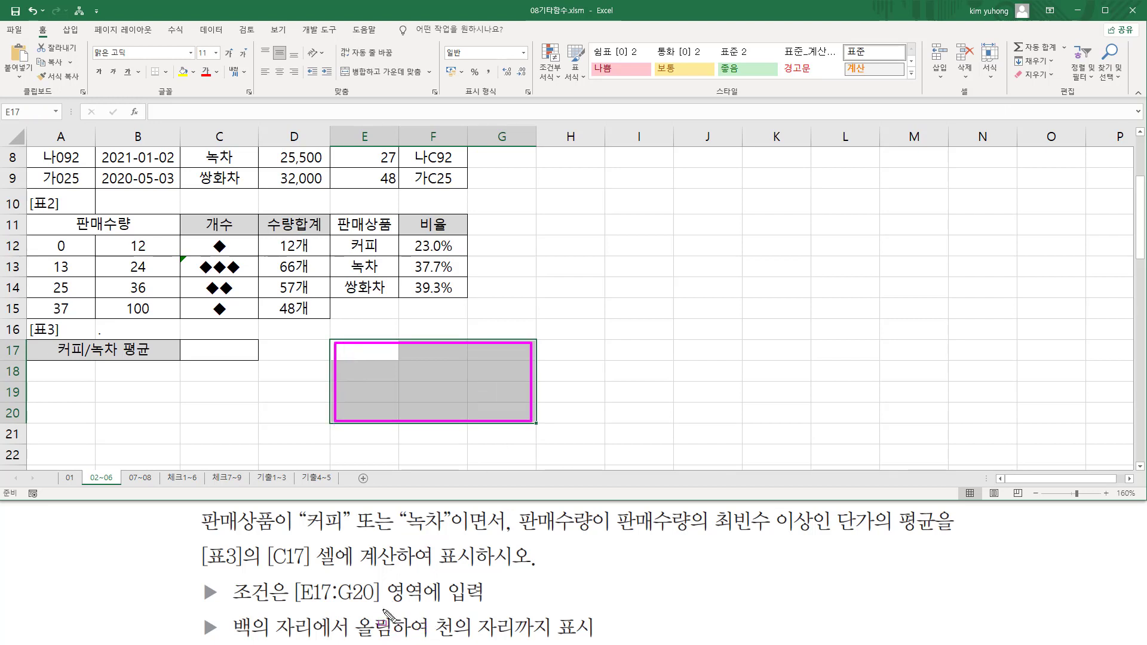
pyautogui.press('Escape')
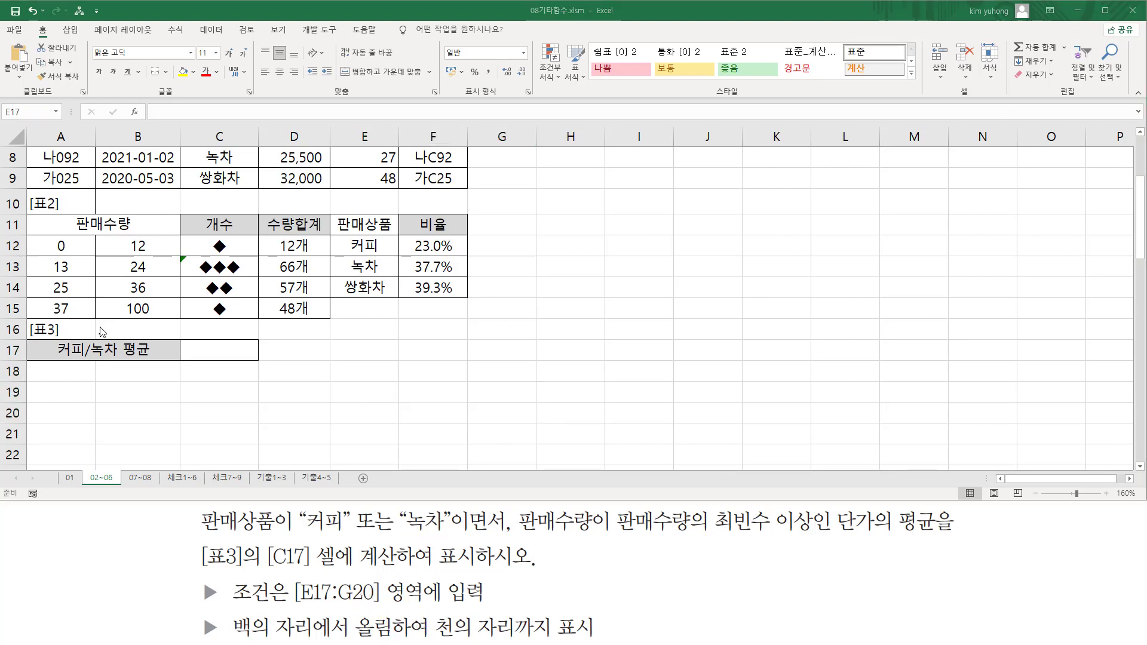
pyautogui.click(367, 353)
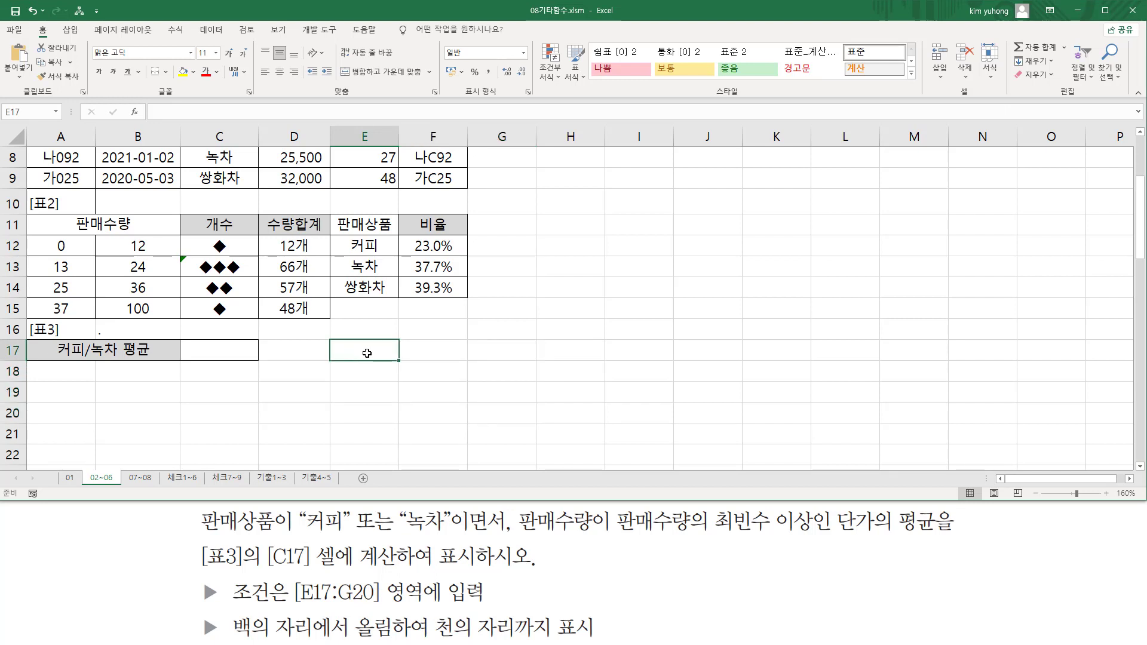
pyautogui.write('판매상푸')
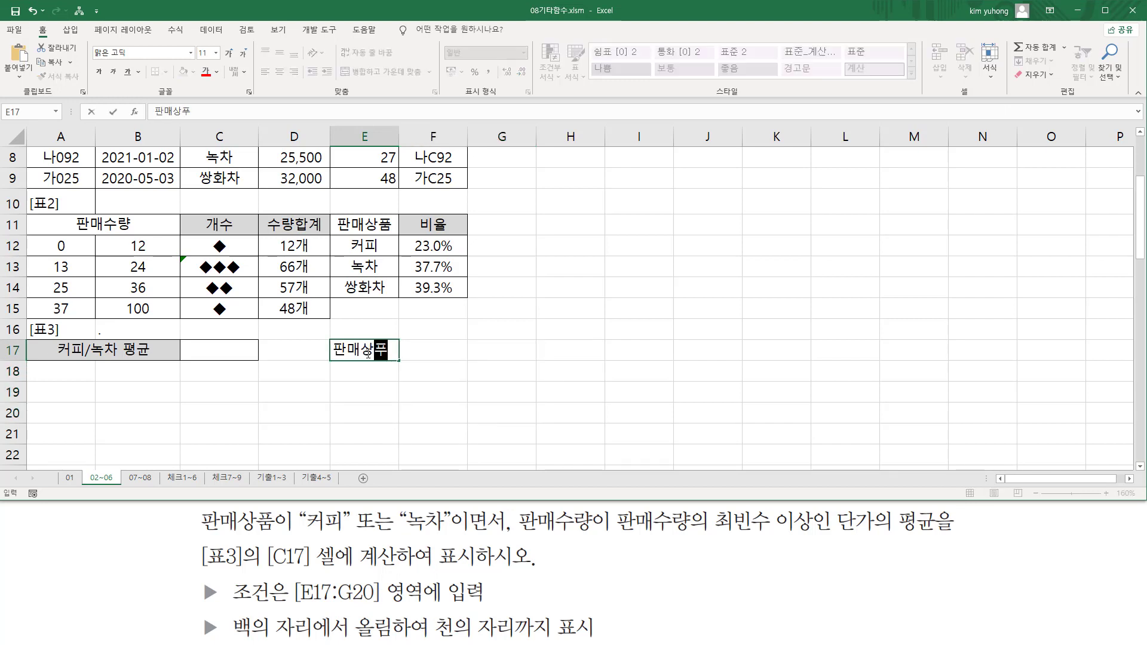
pyautogui.write('ㅁ')
pyautogui.press('Tab')
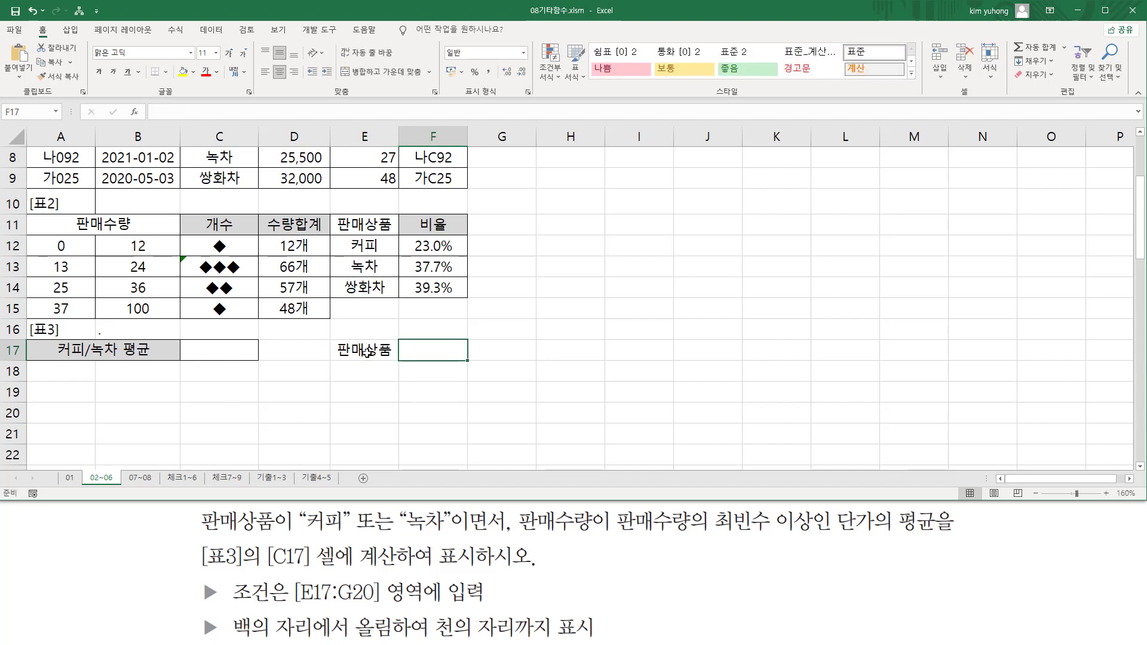
pyautogui.write('판매수량')
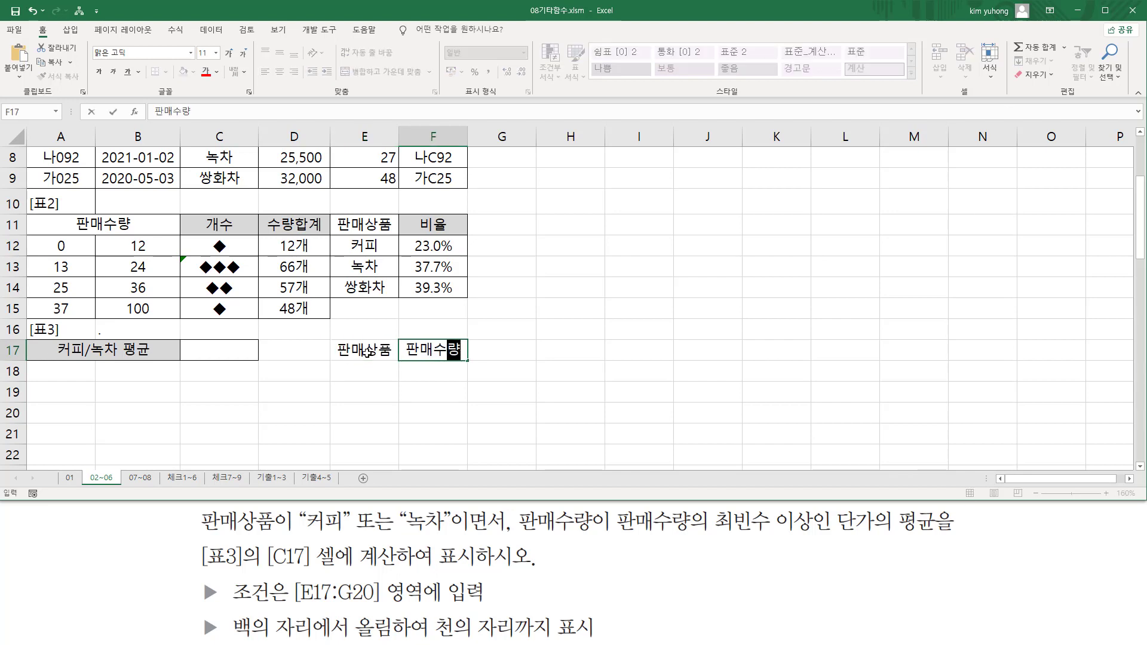
pyautogui.press('Return')
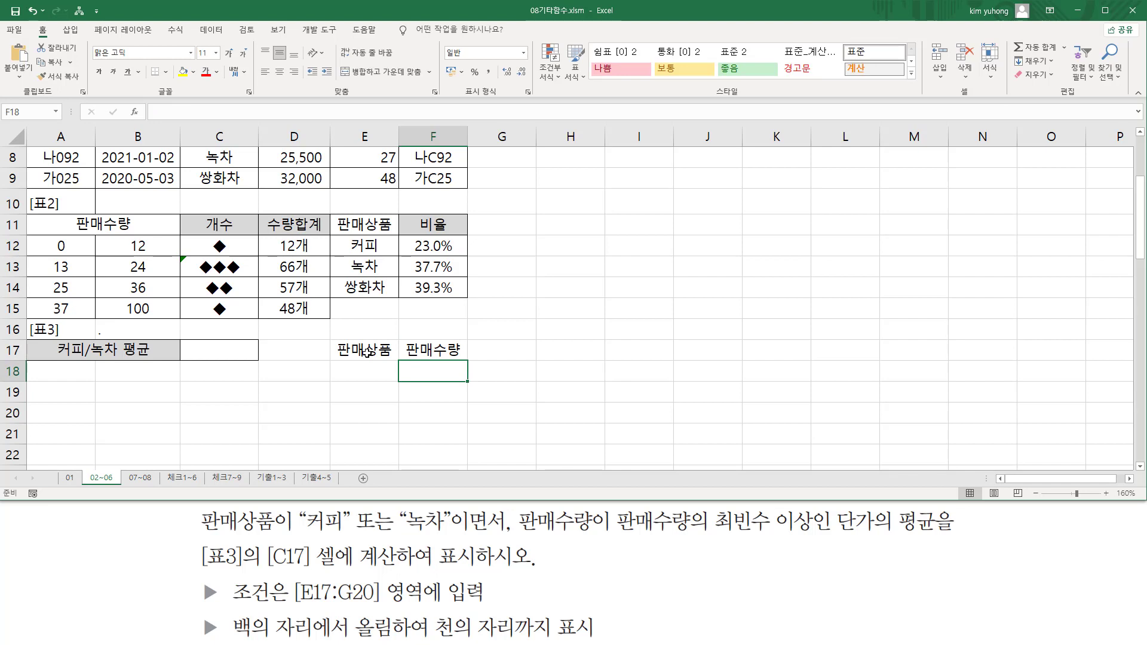
# Step: Enter the product criteria 커피 in E18 and 녹차 in E19 under the 판매상품 header
pyautogui.press('Left')
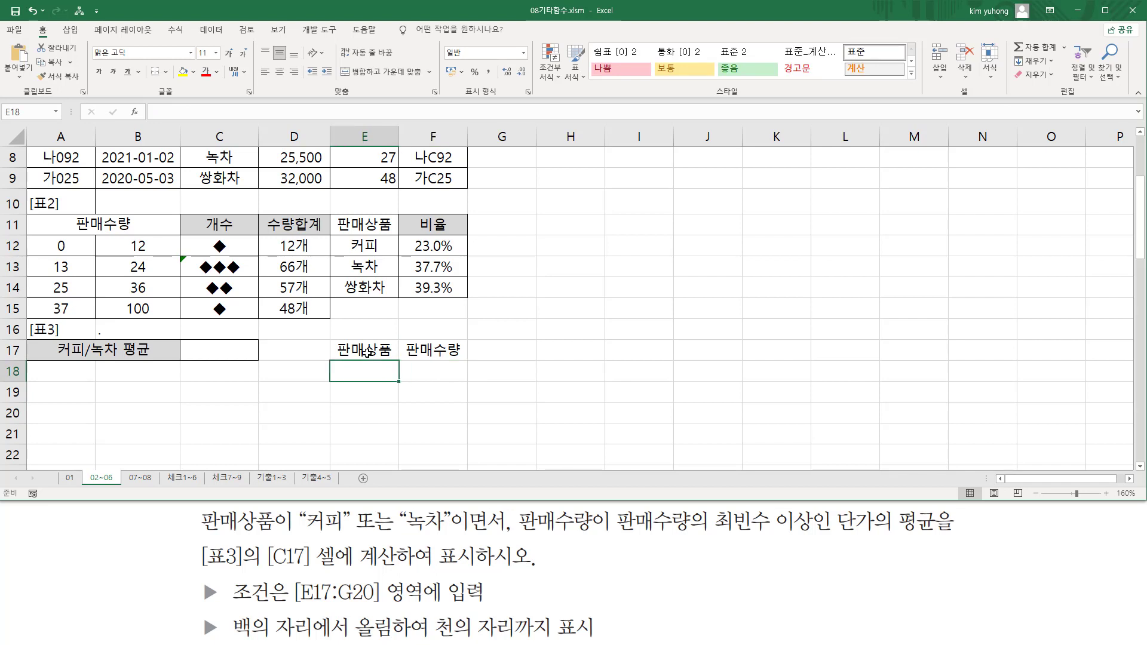
pyautogui.write('커피')
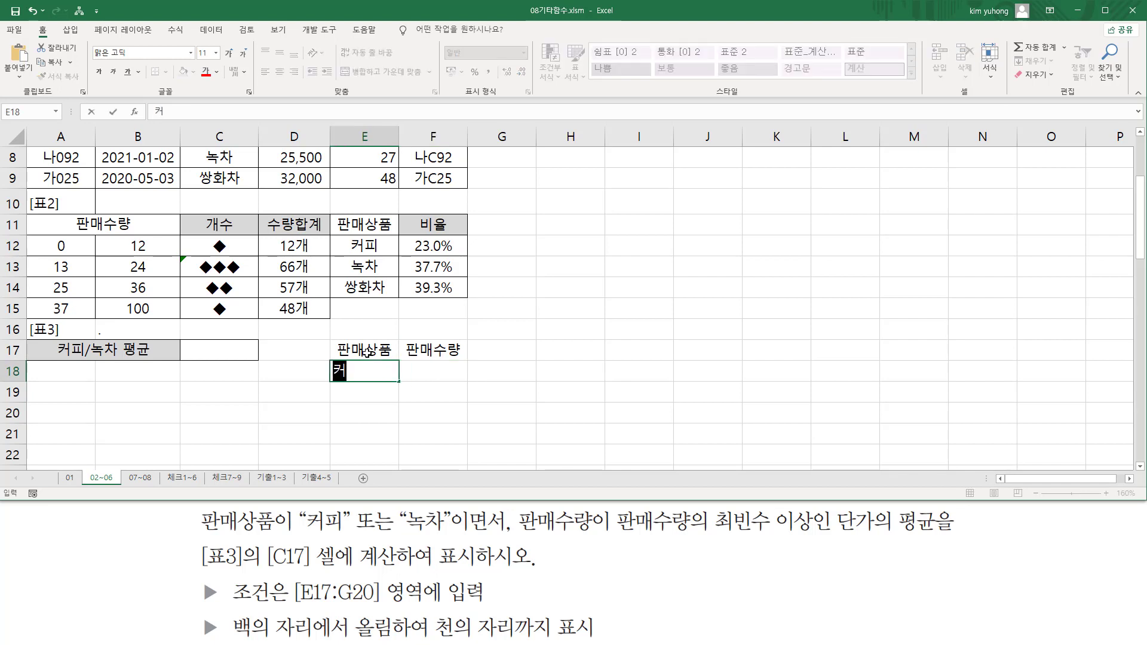
pyautogui.press('BackSpace')
pyautogui.press('Return')
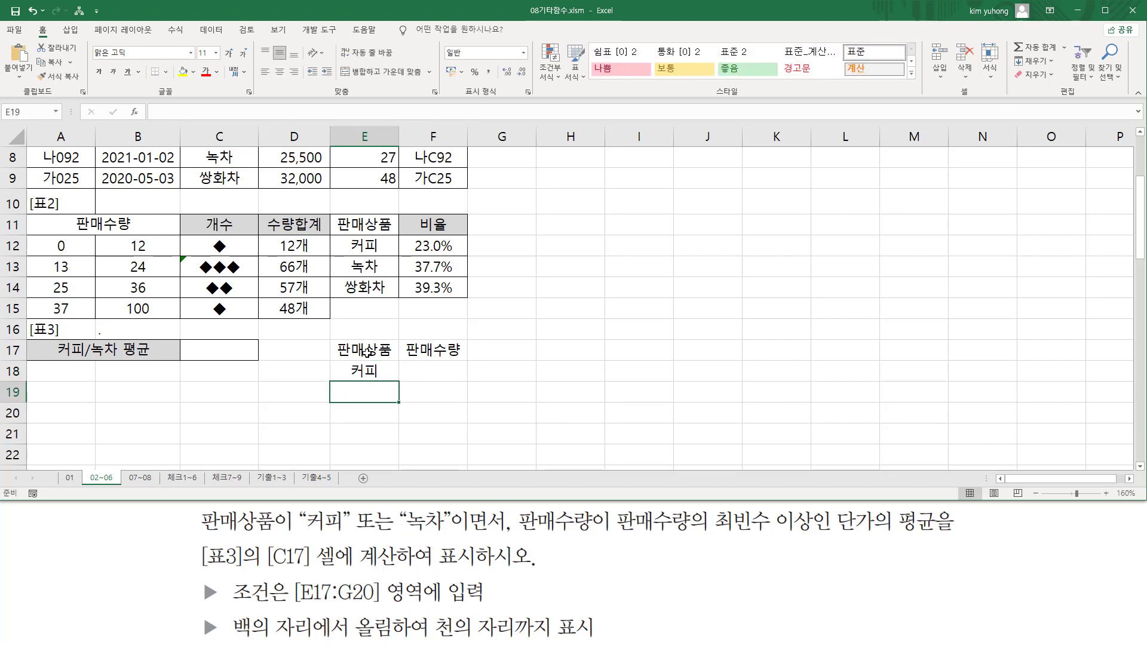
pyautogui.write('녹차')
pyautogui.press('Return')
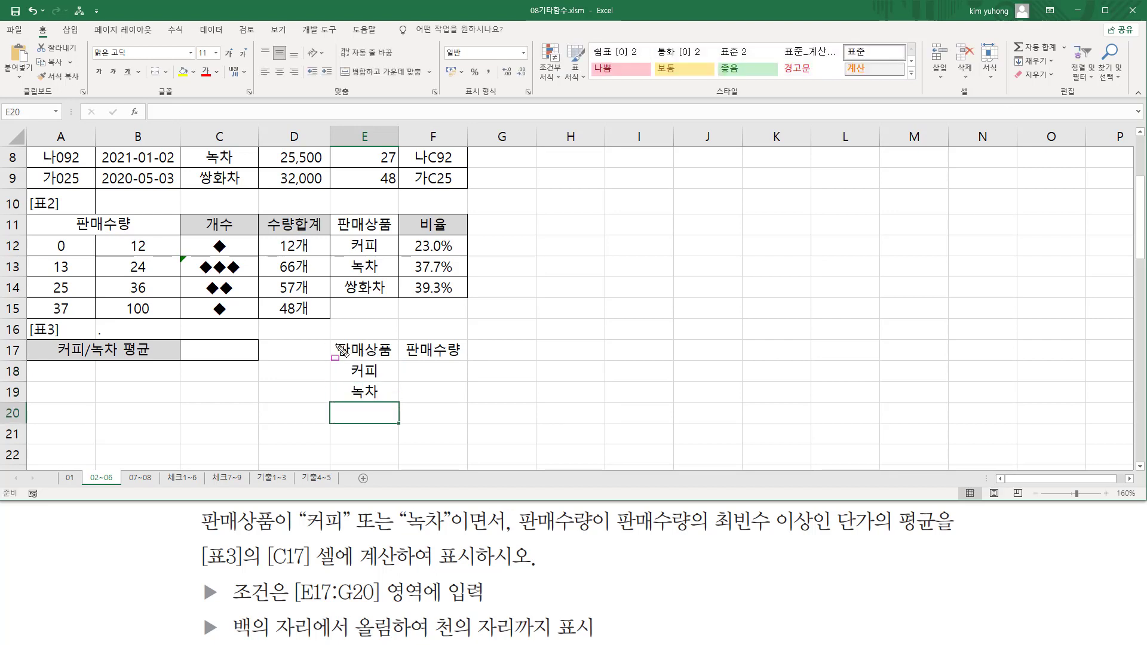
# Step: Undo the 커피 and 녹차 entries in E18 and E19
pyautogui.moveTo(327, 337); pyautogui.dragTo(403, 416)
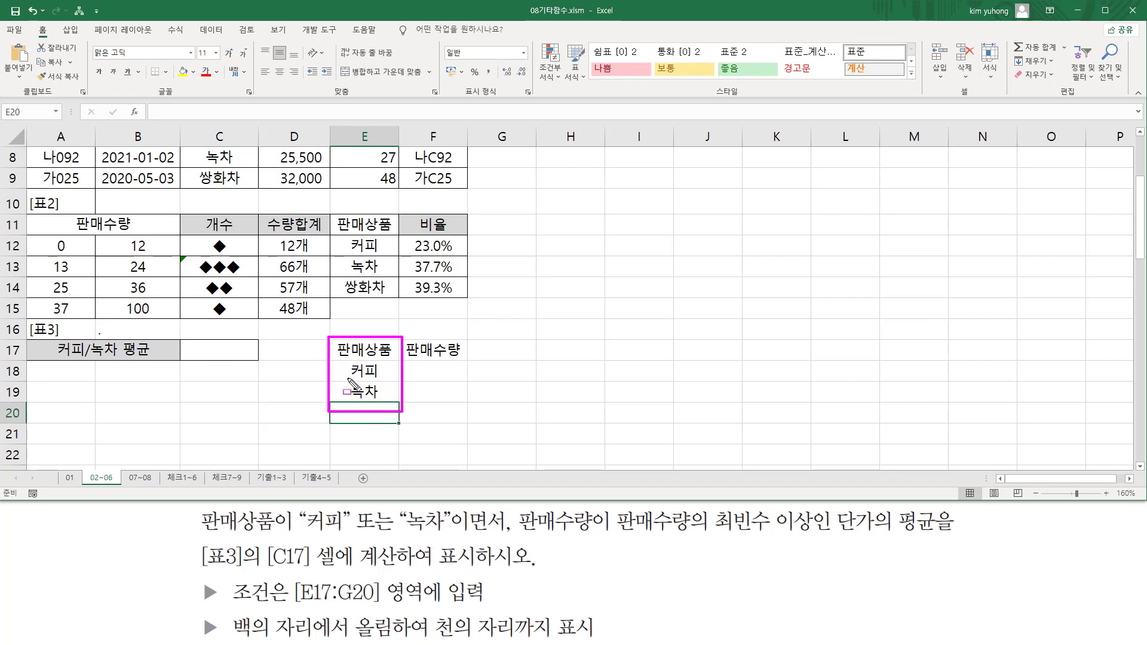
pyautogui.moveTo(347, 378)
pyautogui.mouseDown()
pyautogui.moveTo(386, 379)
pyautogui.moveTo(383, 396)
pyautogui.mouseUp()
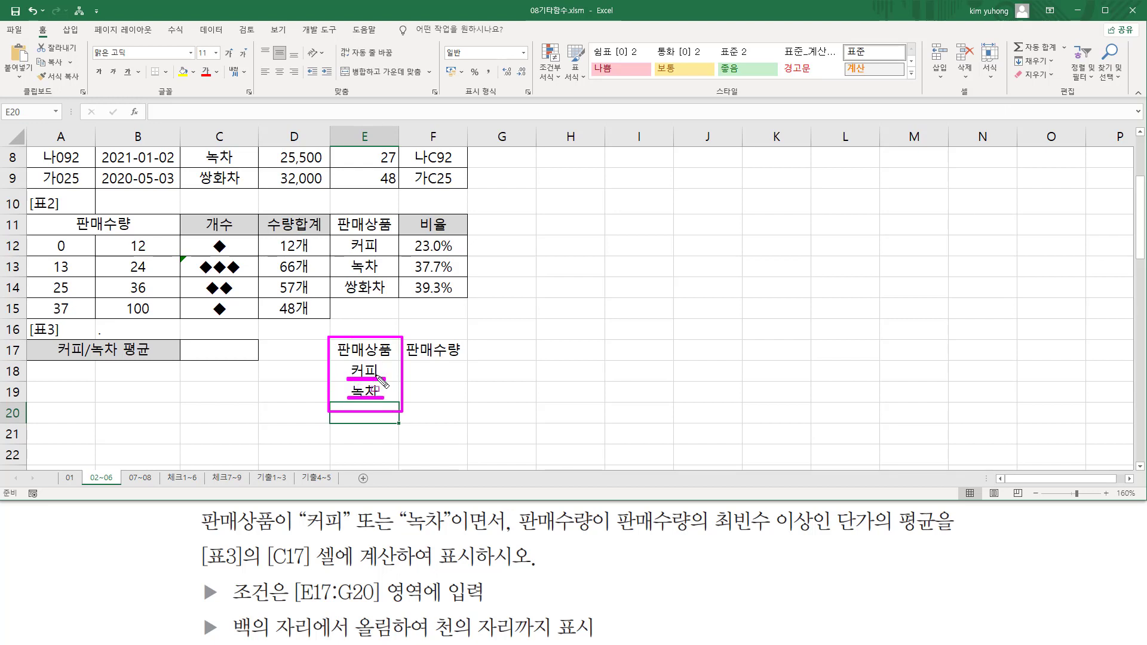
pyautogui.hotkey('ctrl', 'z')
pyautogui.hotkey('ctrl', 'z')
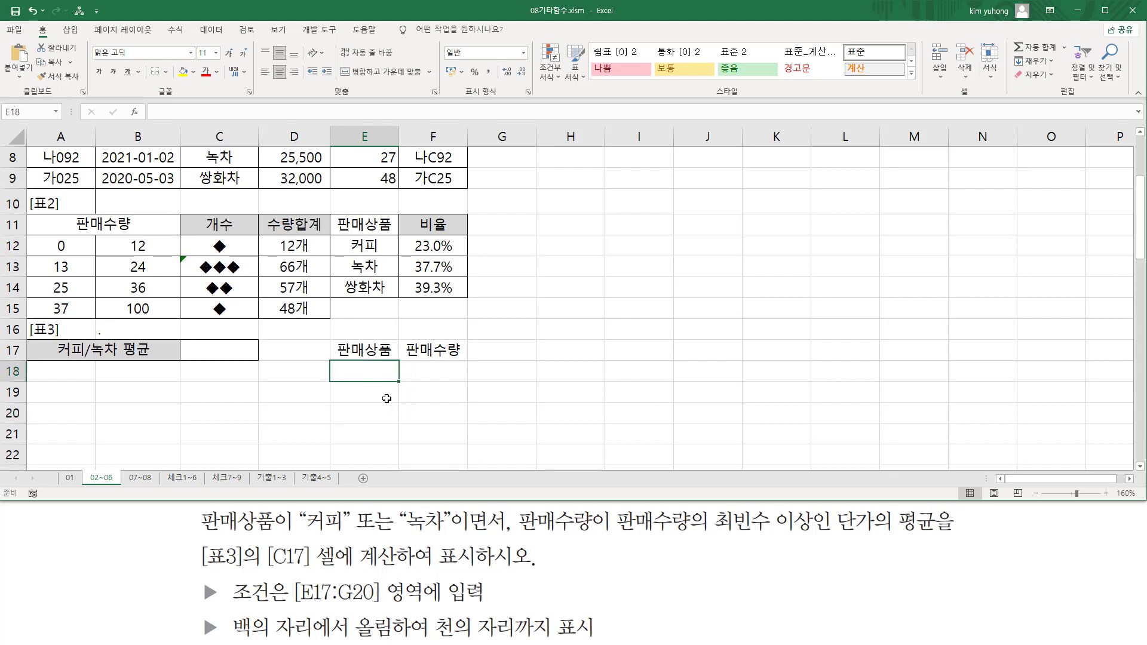
# Step: Enter 커피 in E18 and the condition >=10 in F18 as one criteria row
pyautogui.write('커피')
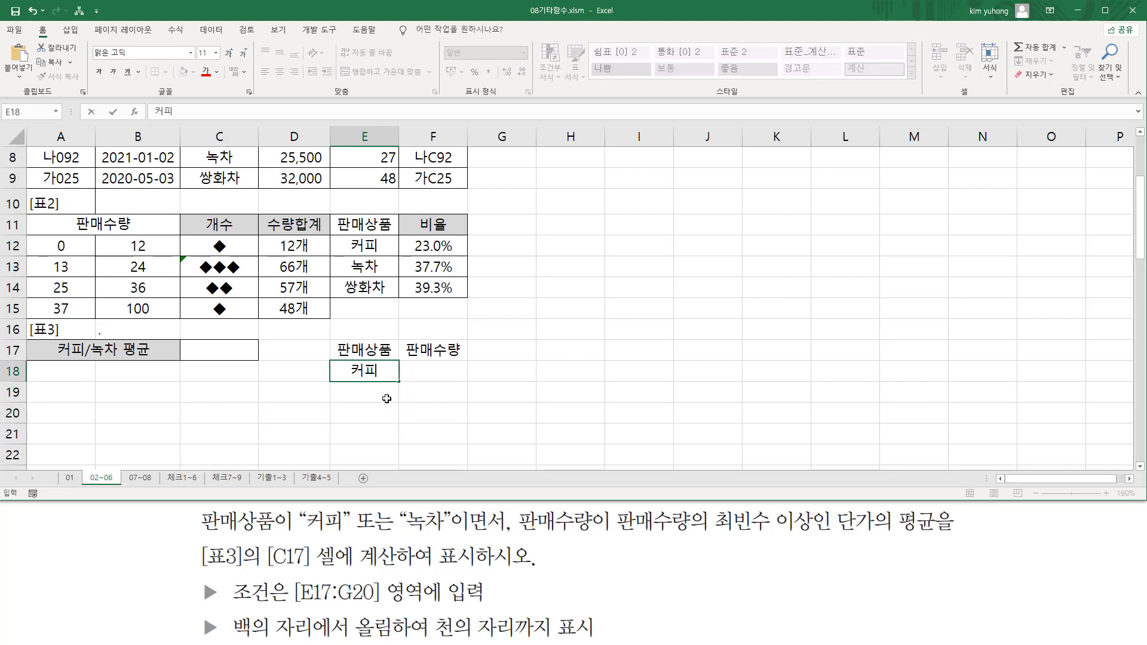
pyautogui.press('Tab')
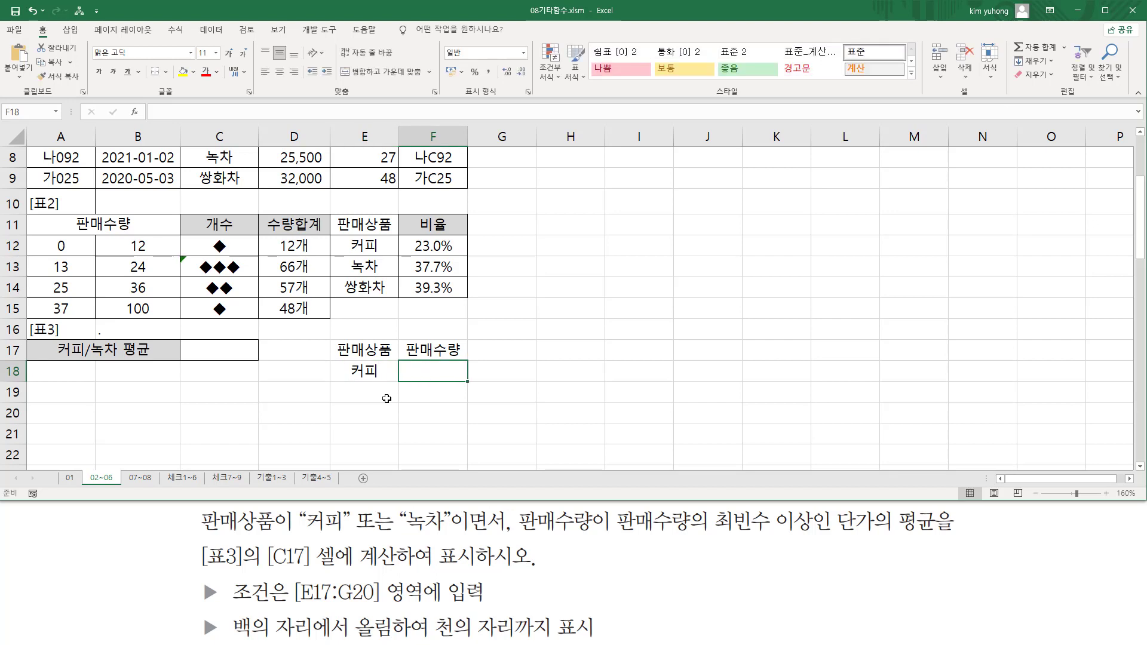
pyautogui.write('>')
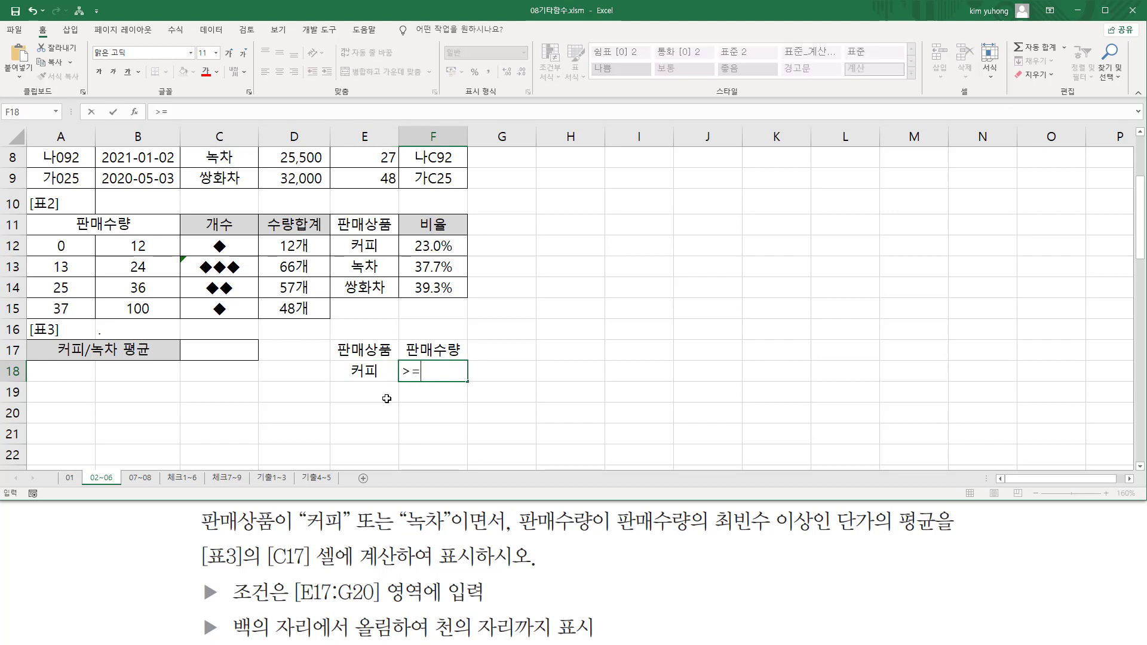
pyautogui.write('=10')
pyautogui.press('Return')
pyautogui.press('Up')
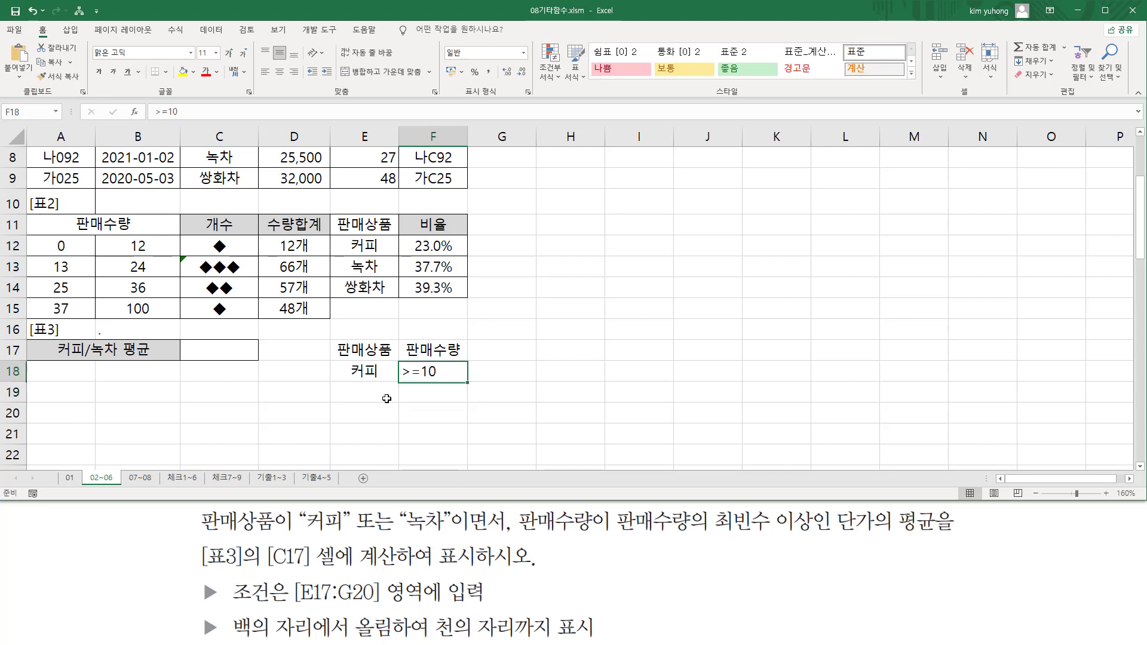
# Step: Copy the criteria block E17:F18 and paste it at H17
pyautogui.press('Left')
pyautogui.press('Right')
pyautogui.moveTo(375, 363); pyautogui.dragTo(433, 353)
pyautogui.hotkey('ctrl', 'c')
pyautogui.click(585, 349)
pyautogui.hotkey('ctrl', 'v')
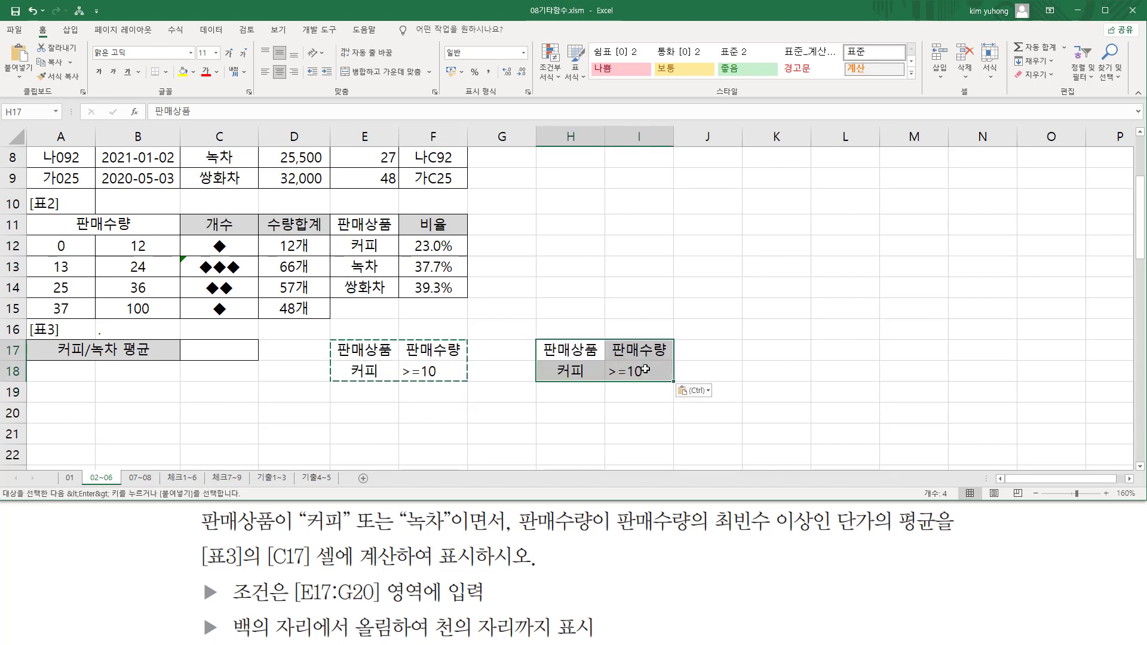
# Step: Move the >=10 condition in the copied criteria block from I18 down to I19
pyautogui.click(636, 370)
pyautogui.moveTo(634, 380); pyautogui.dragTo(633, 399)
pyautogui.click(729, 386)
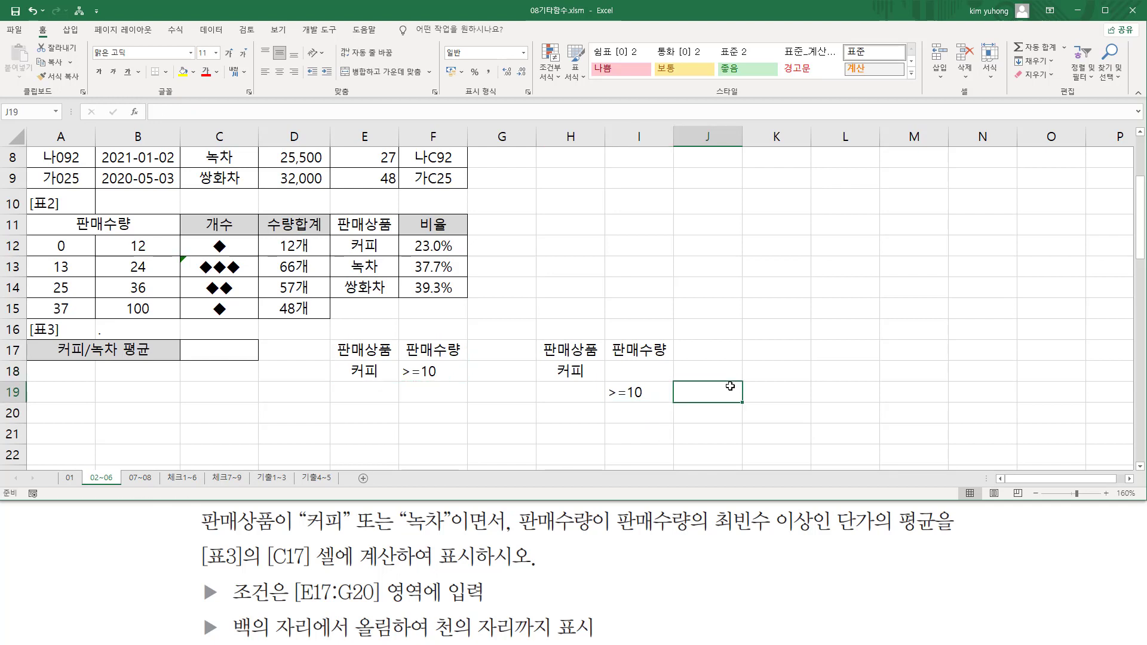
pyautogui.hotkey('ctrl', '2')
pyautogui.moveTo(536, 343)
pyautogui.mouseDown()
pyautogui.moveTo(547, 373)
pyautogui.moveTo(693, 419)
pyautogui.moveTo(675, 409)
pyautogui.mouseUp()
pyautogui.moveTo(332, 336); pyautogui.dragTo(466, 387)
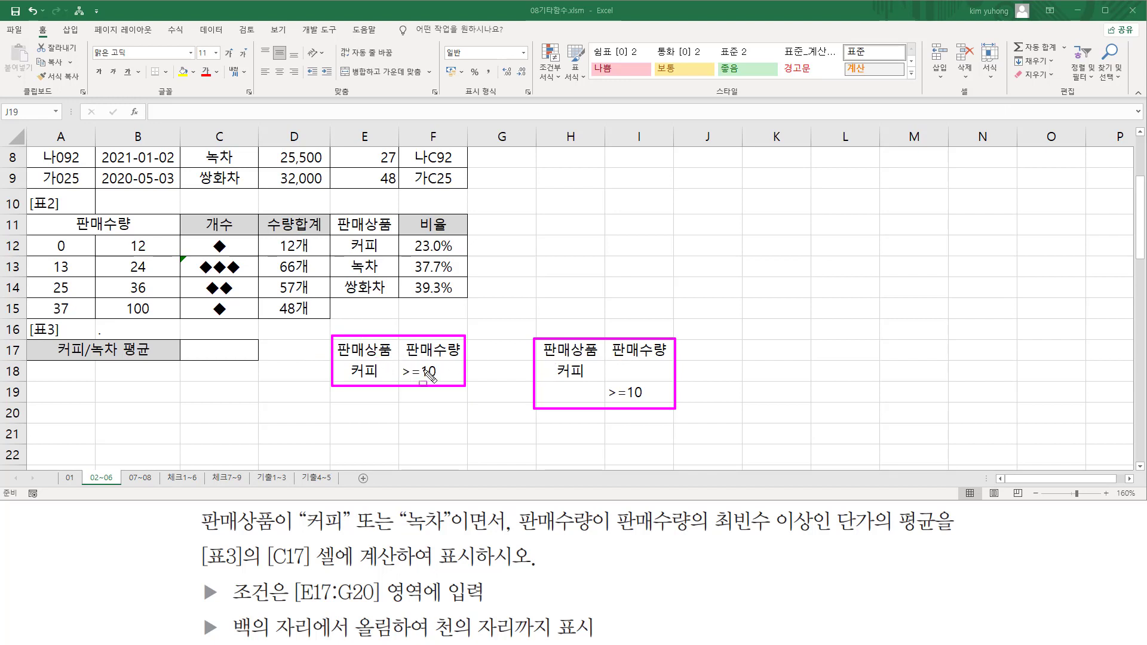
pyautogui.moveTo(345, 378); pyautogui.dragTo(442, 378)
pyautogui.moveTo(341, 361)
pyautogui.mouseDown()
pyautogui.moveTo(349, 383)
pyautogui.moveTo(452, 386)
pyautogui.mouseUp()
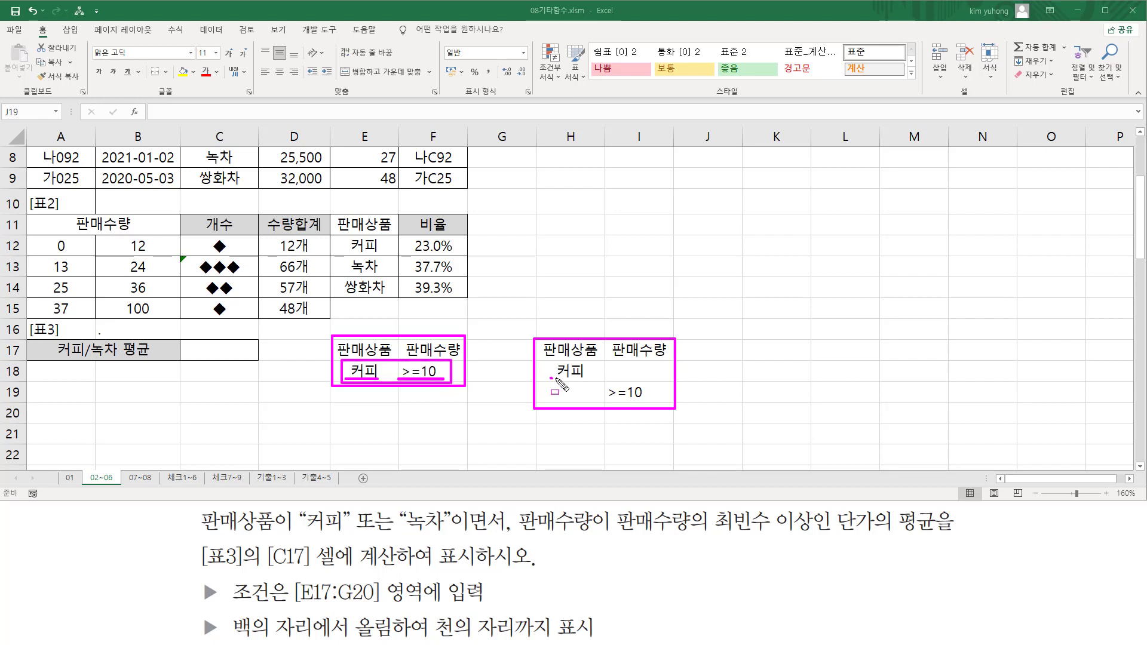
pyautogui.moveTo(548, 379); pyautogui.dragTo(657, 397)
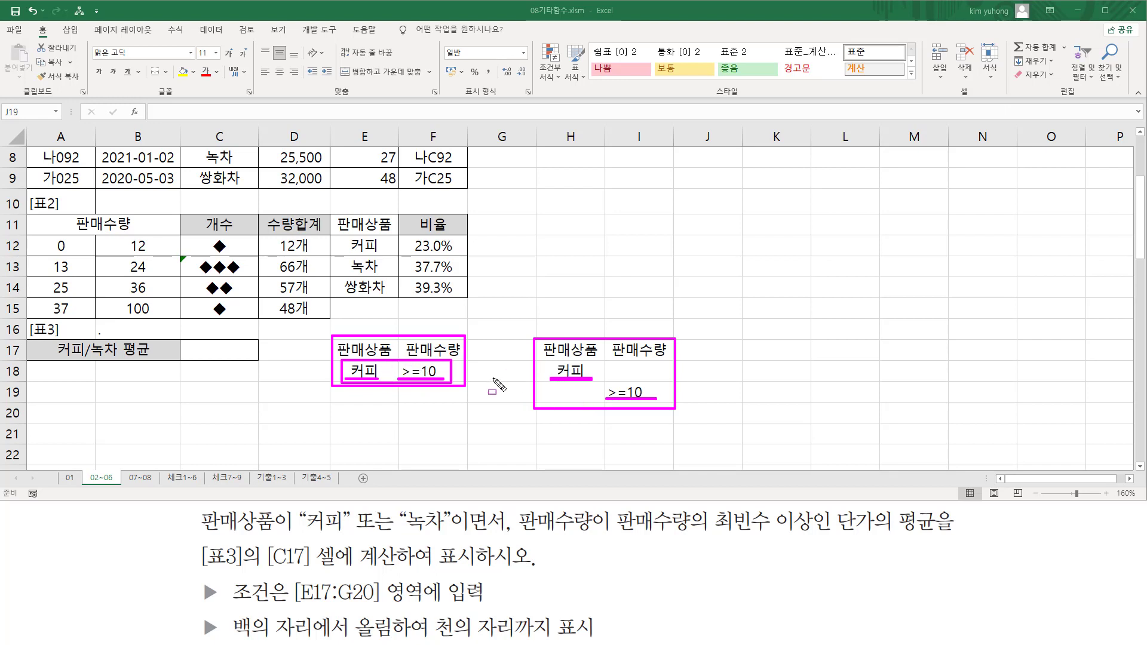
pyautogui.press('Escape')
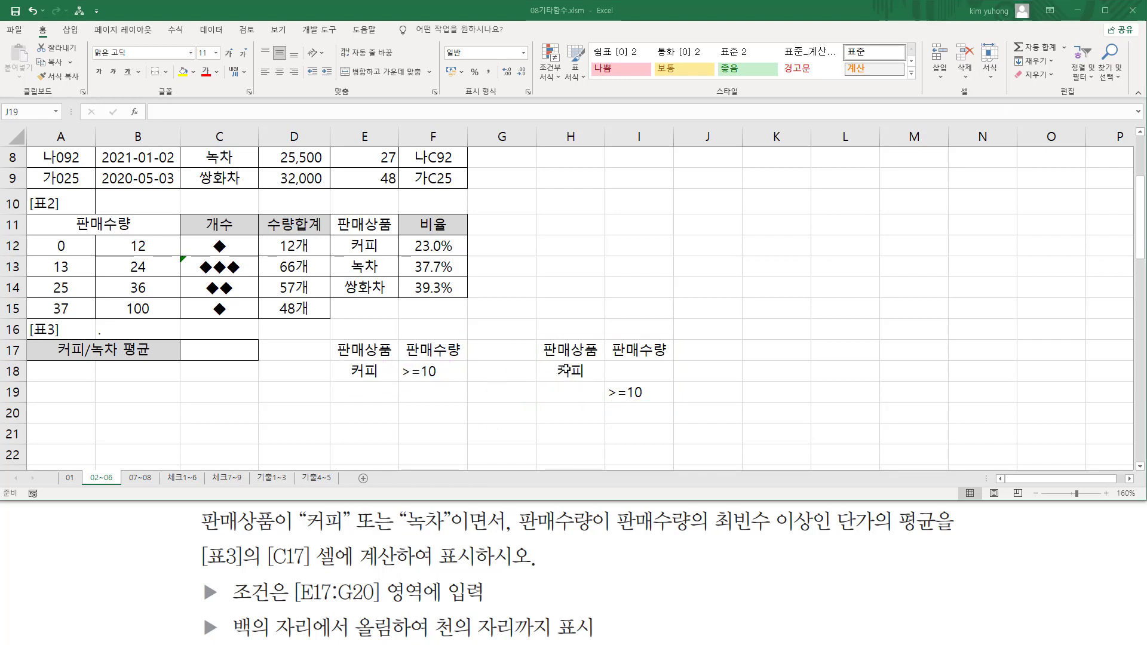
# Step: Clear the copied criteria block in H17:I19
pyautogui.moveTo(570, 349); pyautogui.dragTo(639, 395)
pyautogui.press('Delete')
pyautogui.click(463, 395)
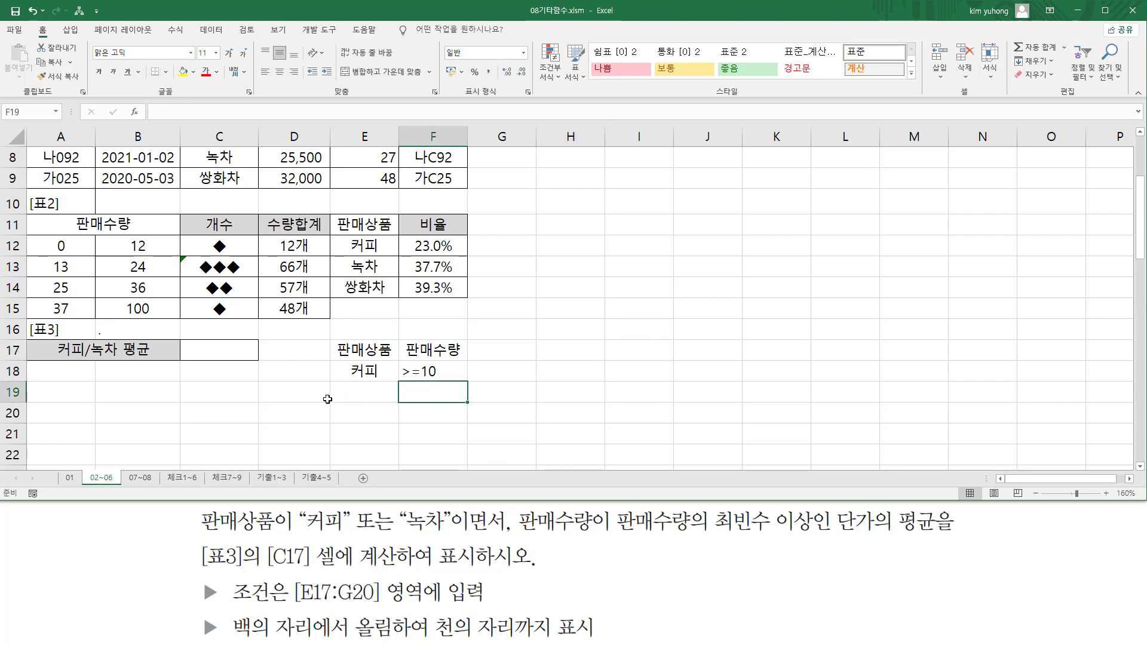
# Step: Enter 녹차 in E19 as the second product criterion below 커피
pyautogui.click(367, 393)
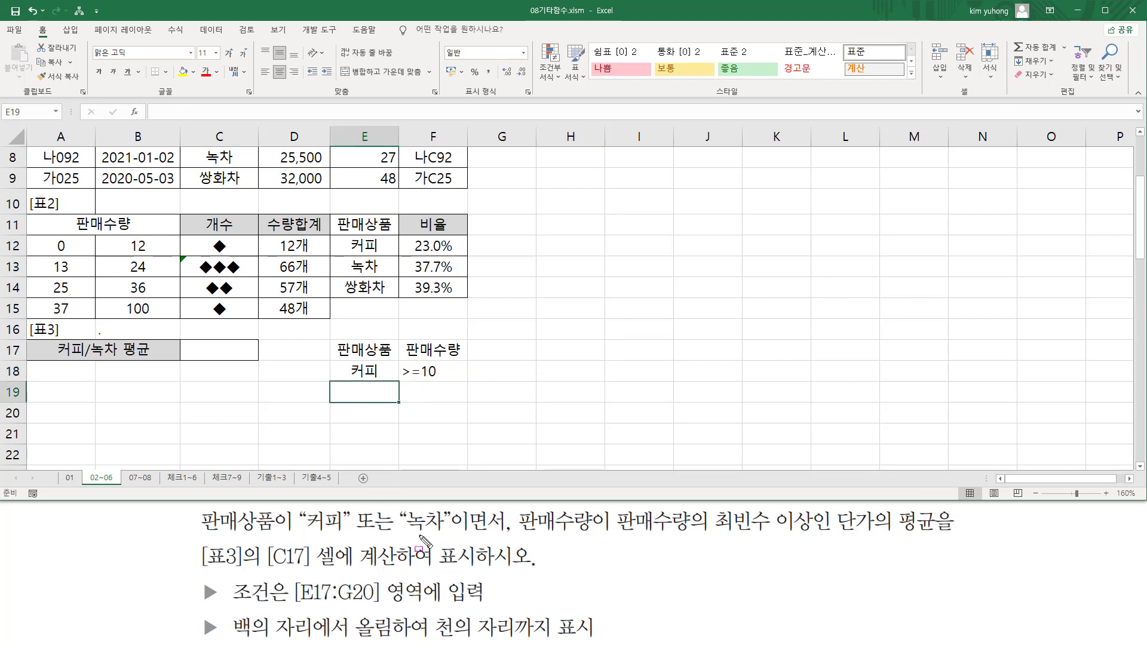
pyautogui.moveTo(298, 534); pyautogui.dragTo(448, 535)
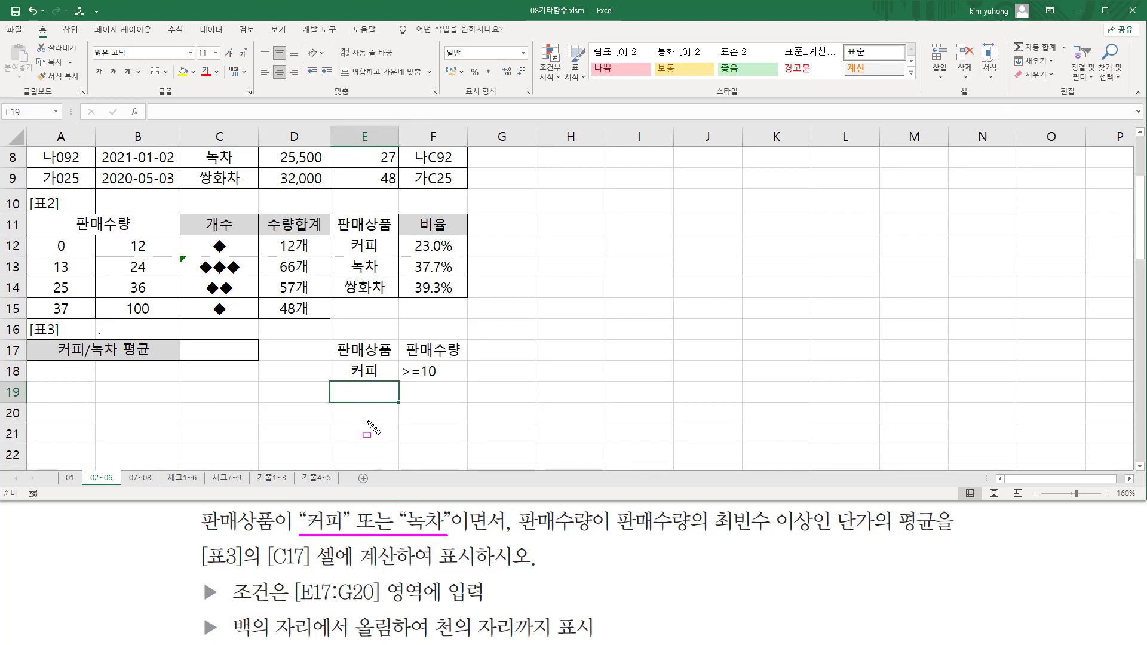
pyautogui.press('Escape')
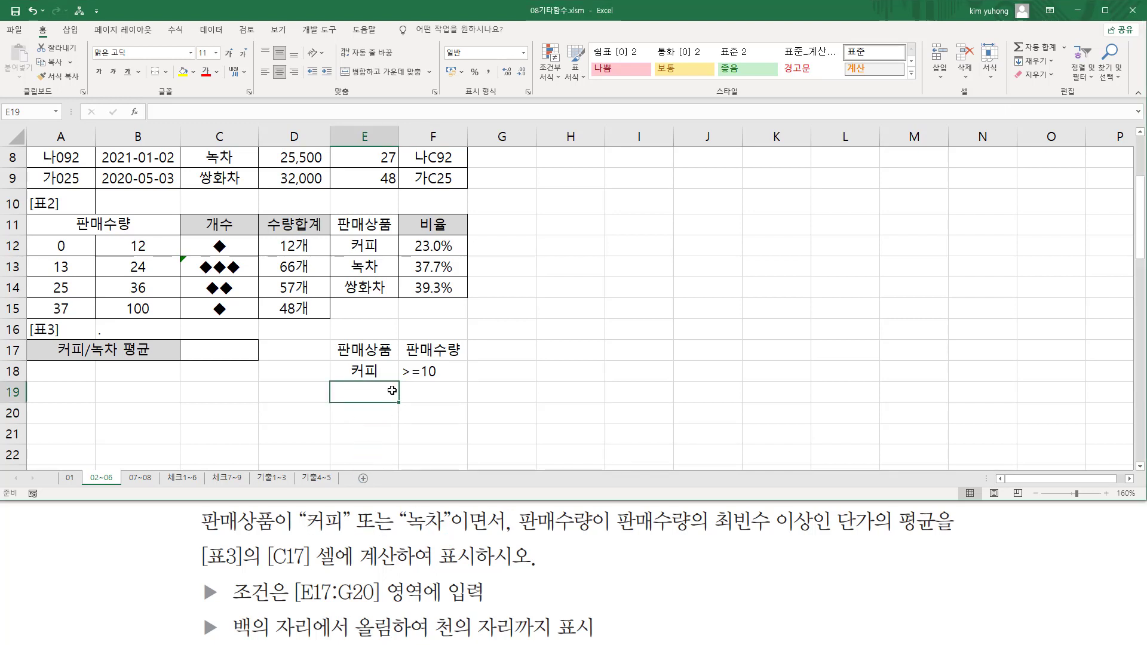
pyautogui.write('녹차')
pyautogui.press('Return')
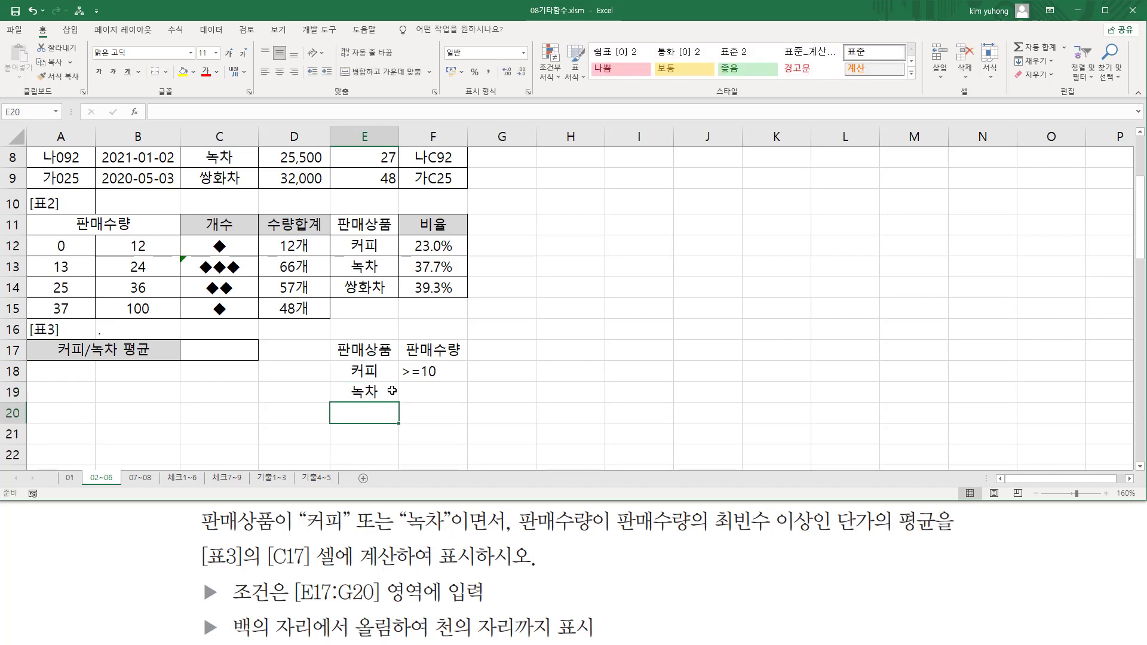
pyautogui.moveTo(326, 336)
pyautogui.mouseDown()
pyautogui.moveTo(398, 358)
pyautogui.moveTo(386, 405)
pyautogui.mouseUp()
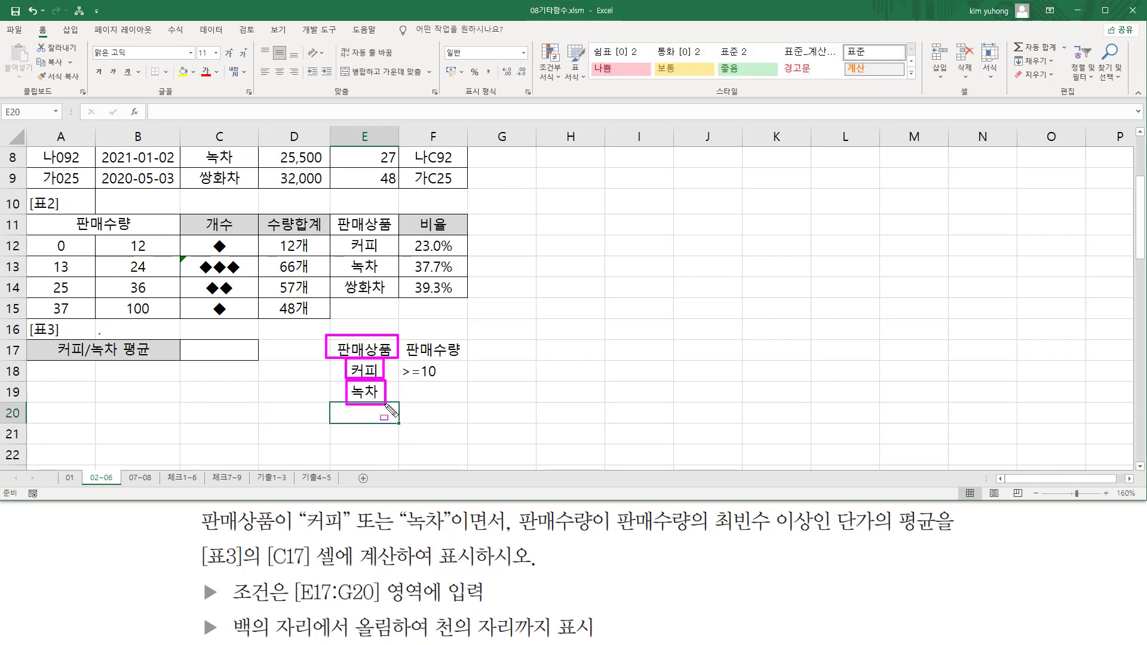
pyautogui.moveTo(199, 536)
pyautogui.mouseDown()
pyautogui.moveTo(454, 536)
pyautogui.moveTo(449, 548)
pyautogui.mouseUp()
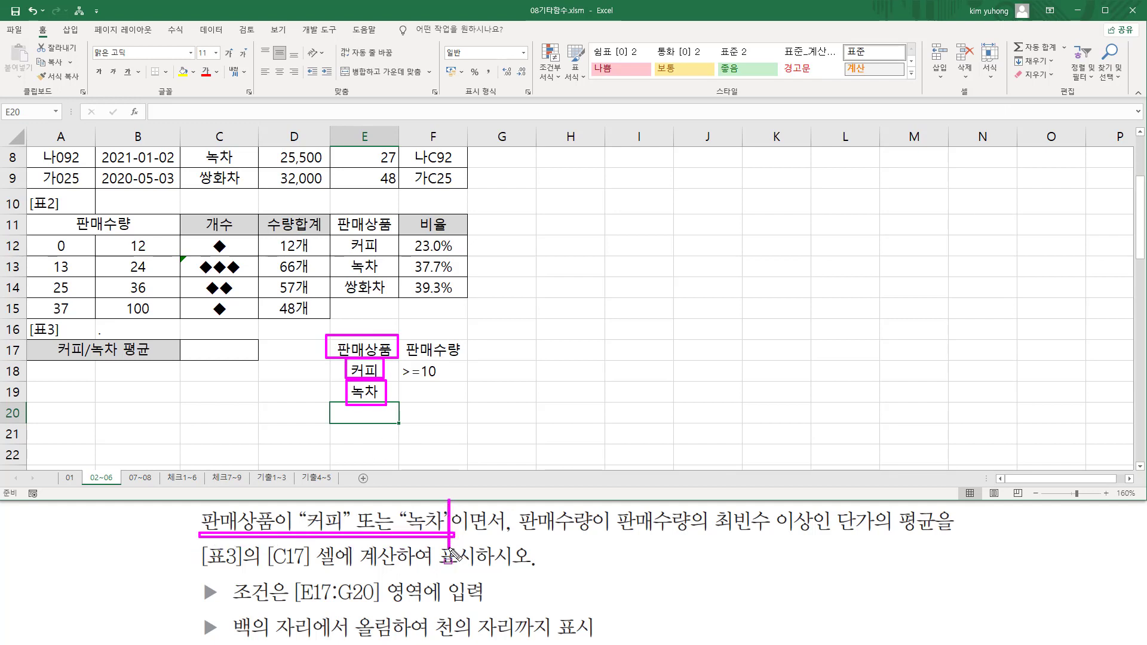
pyautogui.moveTo(515, 535); pyautogui.dragTo(815, 539)
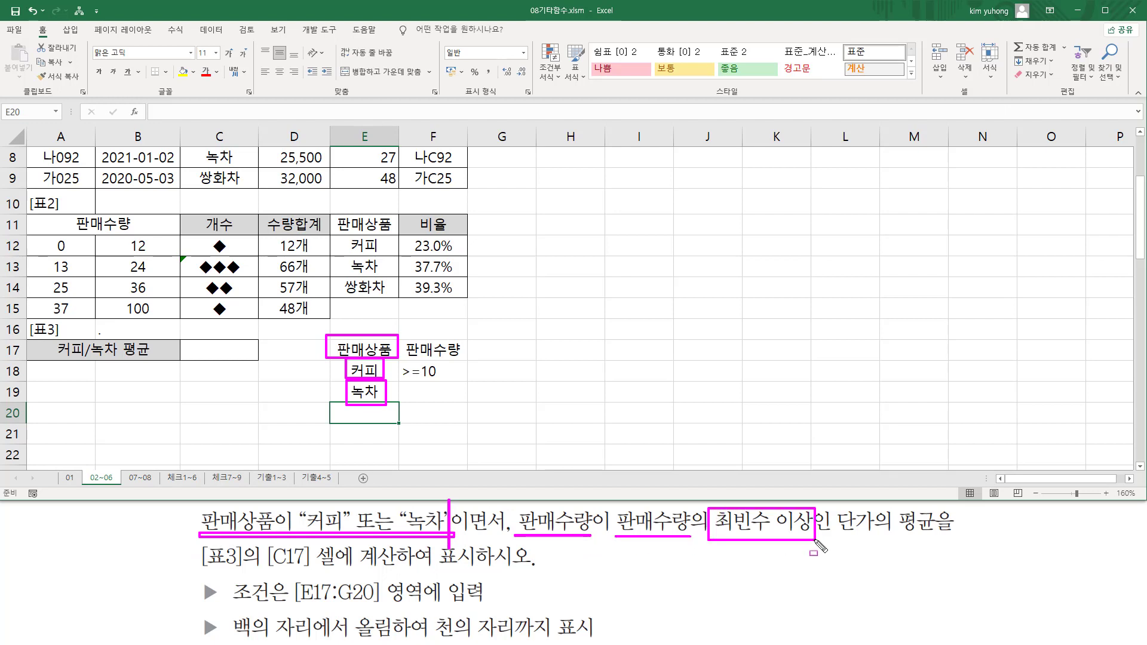
pyautogui.press('Escape')
# Step: Replace the condition in F18 with =MODE($E$3:$E$9), using absolute references to the 판매수량 values
pyautogui.click(448, 372)
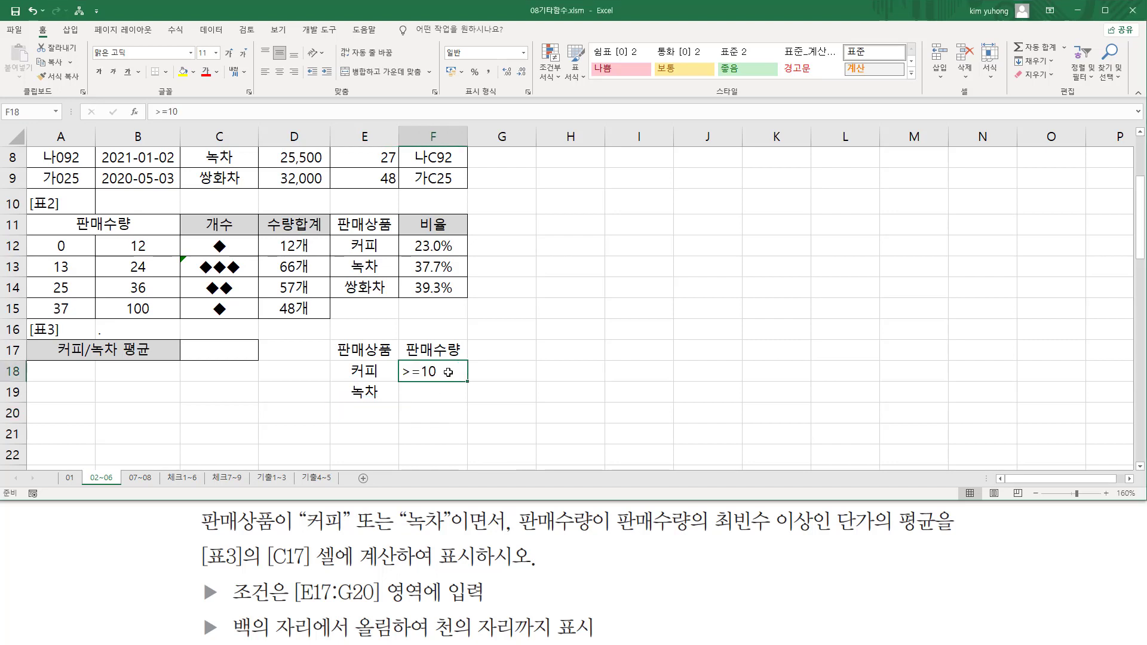
pyautogui.write('=')
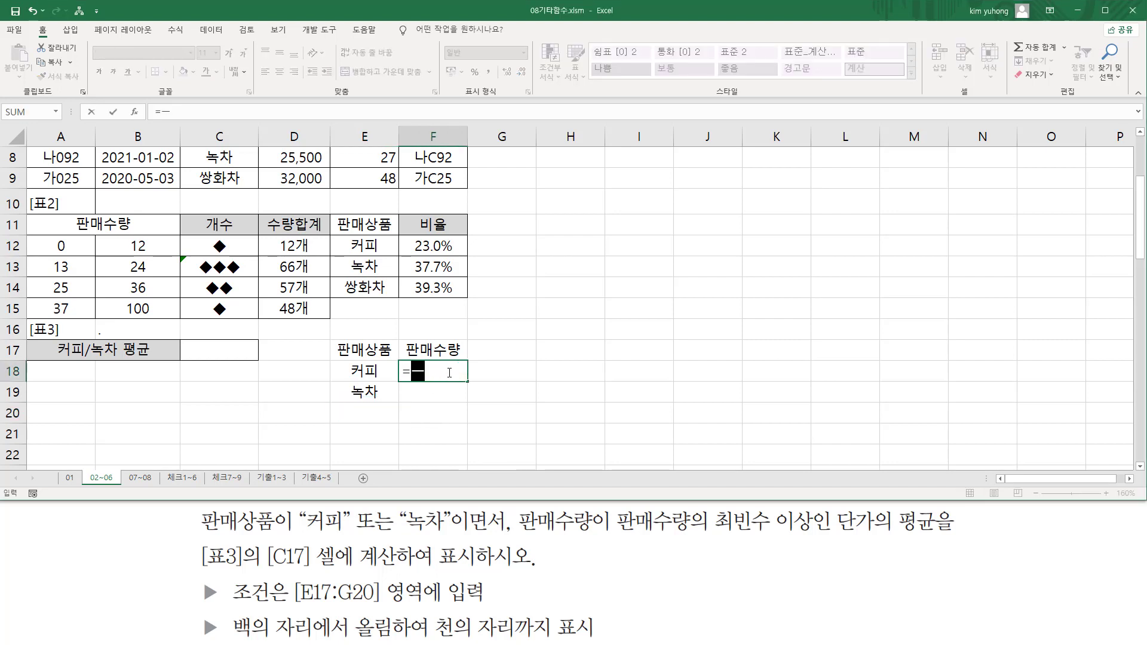
pyautogui.write('MODE(')
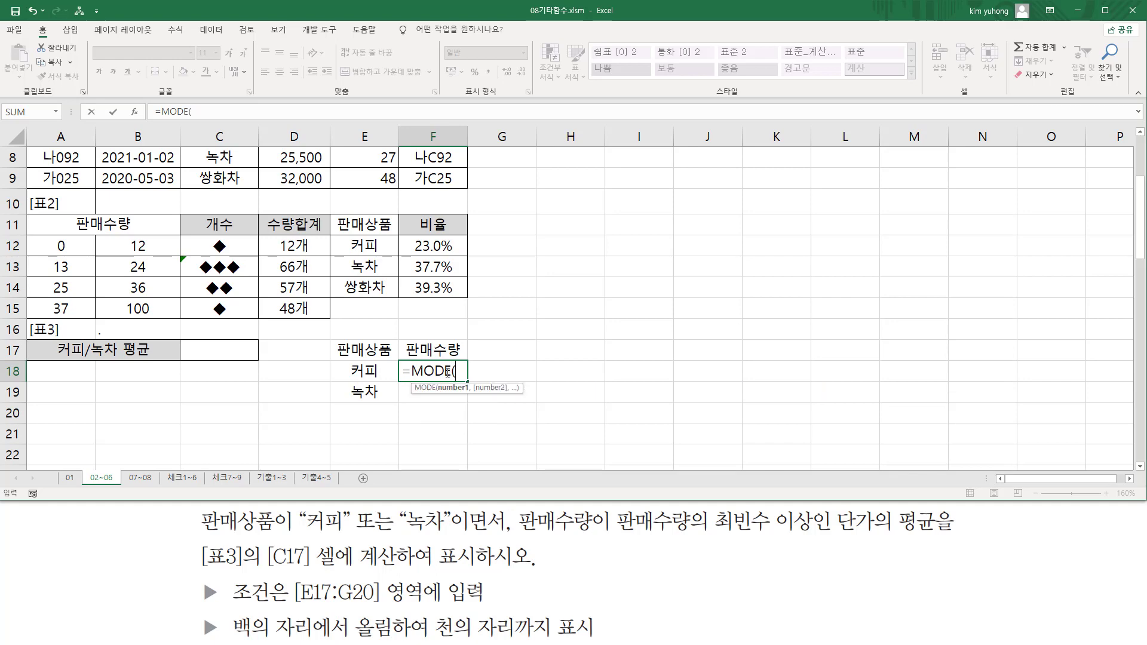
pyautogui.scroll(3, 377, 346)
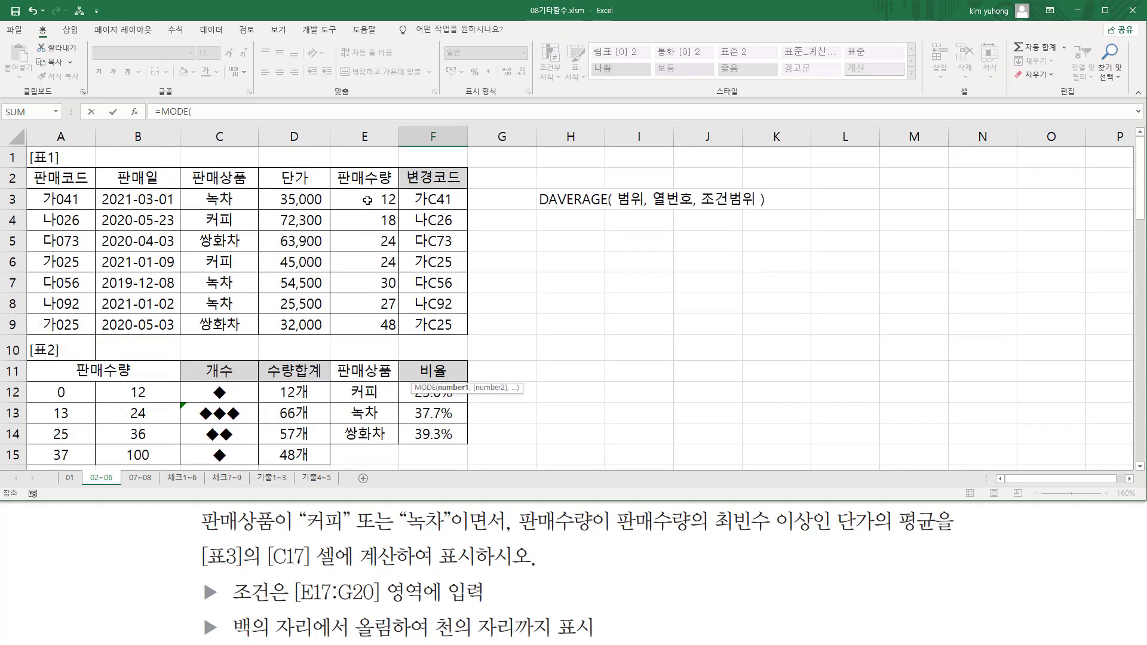
pyautogui.moveTo(367, 200); pyautogui.dragTo(366, 319)
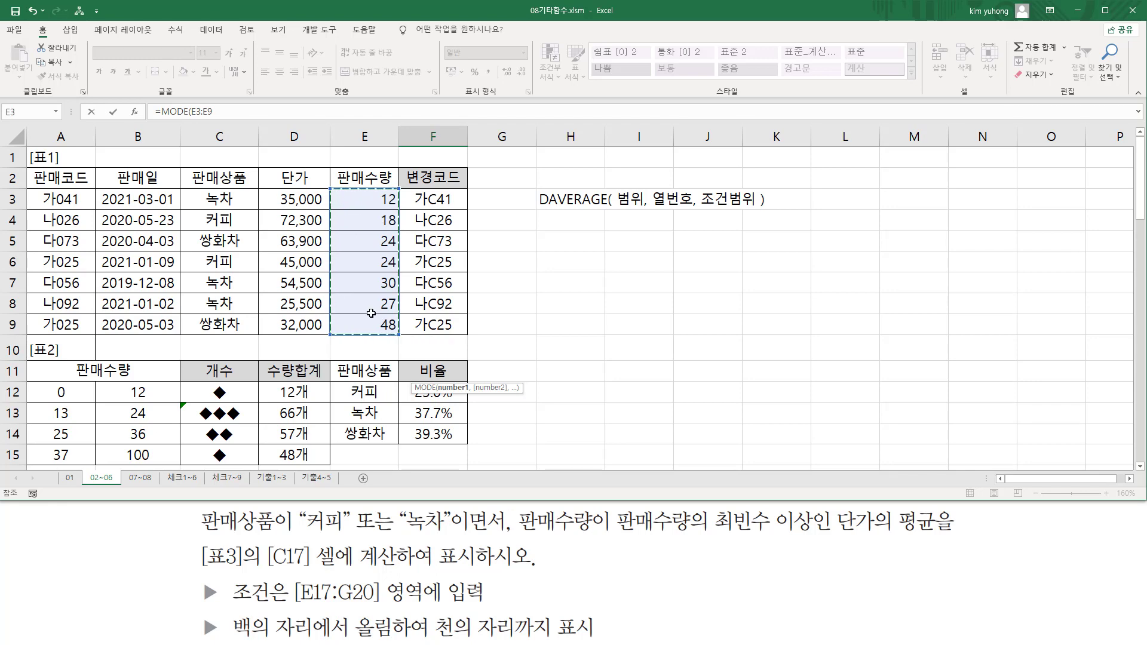
pyautogui.scroll(-5, 371, 313)
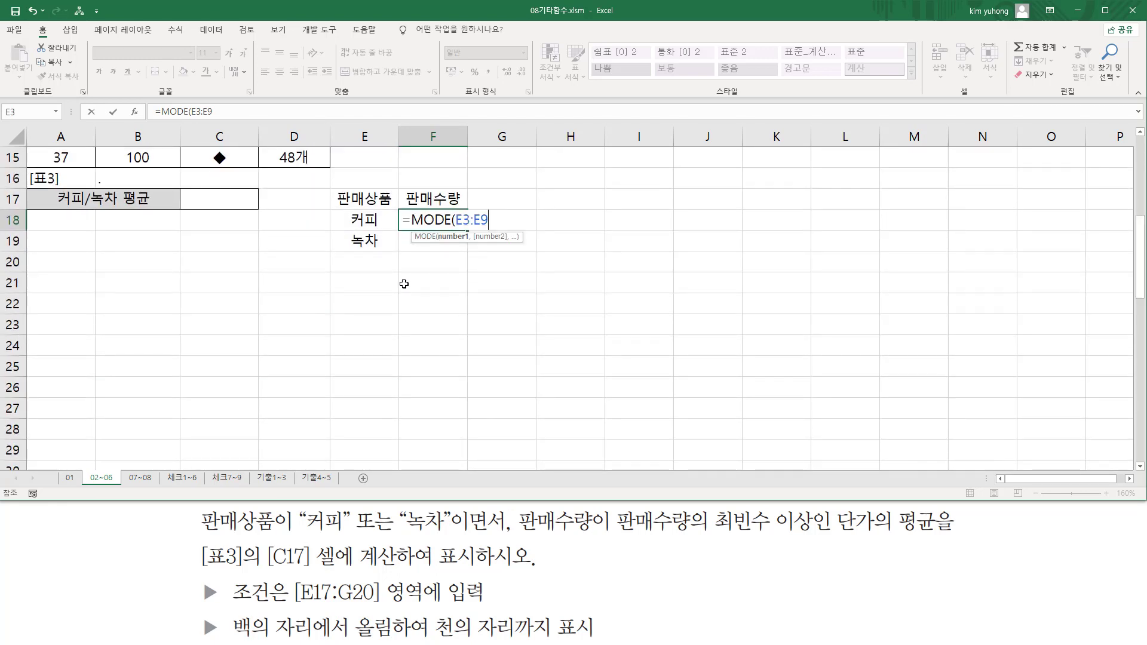
pyautogui.scroll(2, 402, 284)
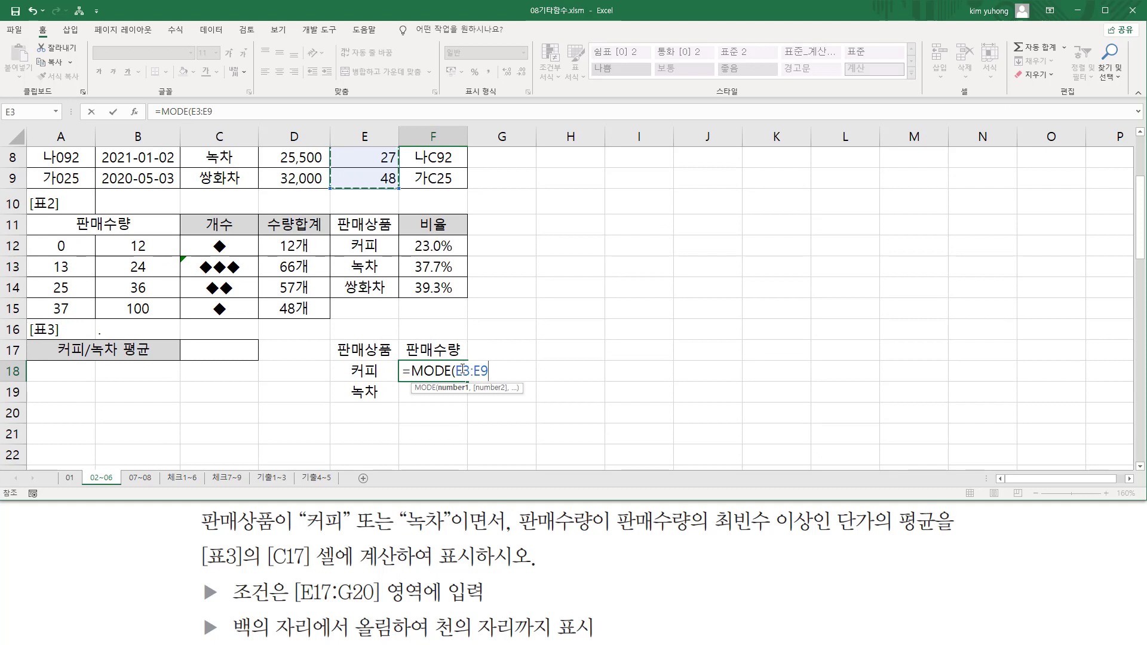
pyautogui.moveTo(488, 370); pyautogui.dragTo(463, 371)
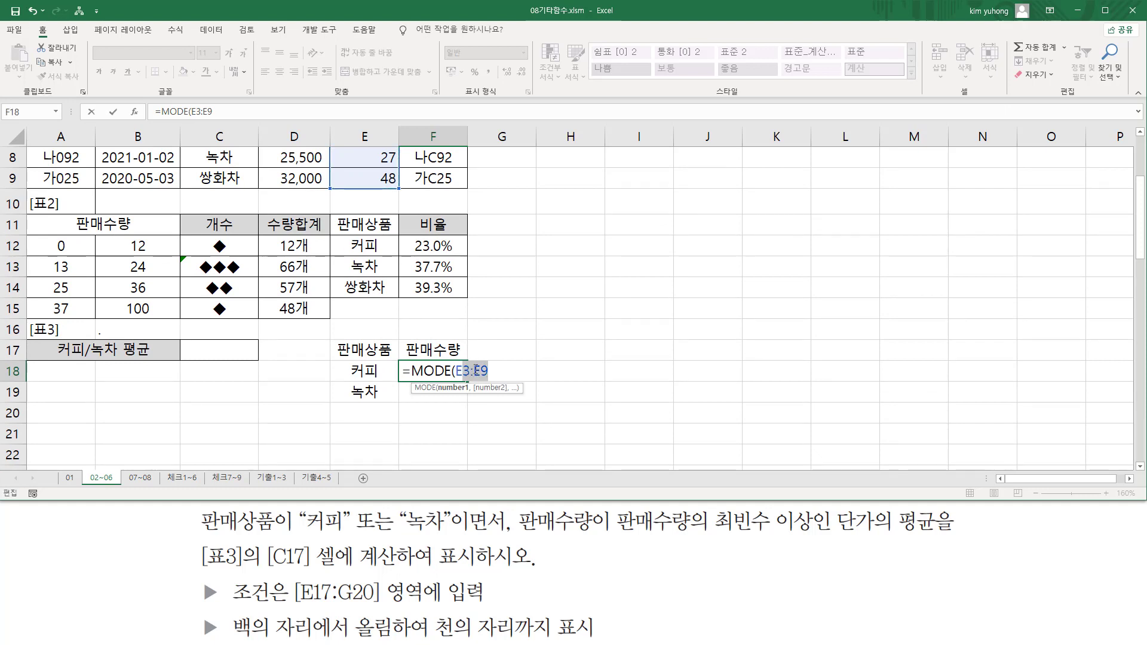
pyautogui.press('F4')
pyautogui.click(523, 369)
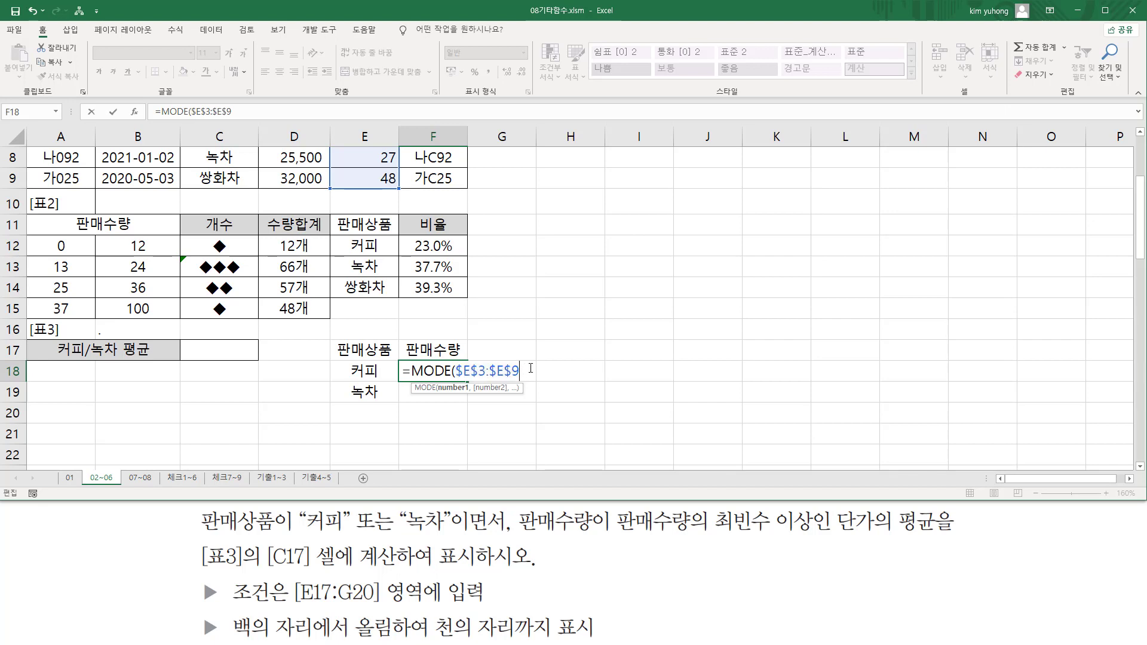
pyautogui.press('Return')
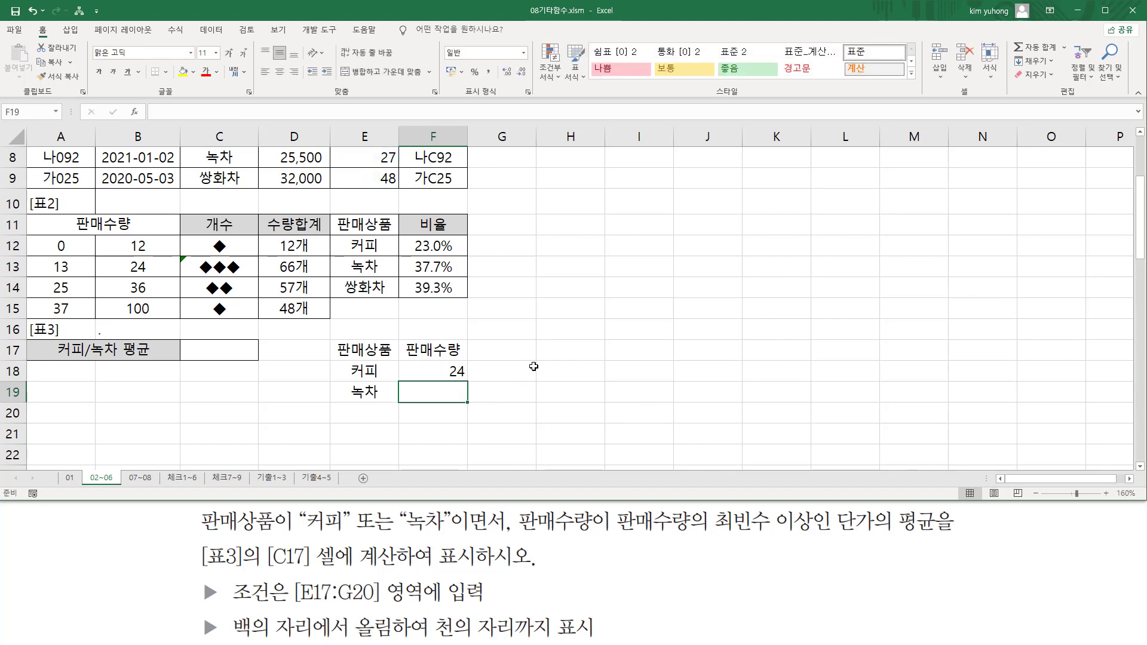
# Step: Change the formula in F18 to =E3>=MODE($E$3:$E$9), comparing the first 판매수량 value with the mode
pyautogui.click(453, 371)
pyautogui.hotkey('ctrl', 'c')
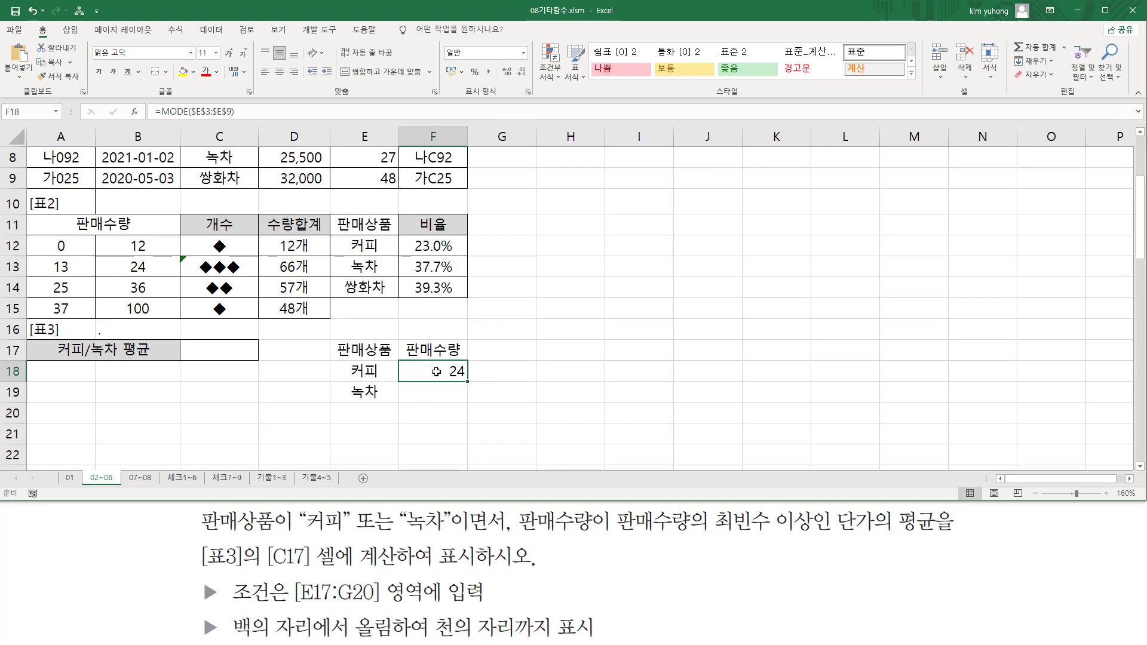
pyautogui.hotkey('ctrl', '2')
pyautogui.moveTo(712, 530)
pyautogui.mouseDown()
pyautogui.moveTo(772, 521)
pyautogui.moveTo(771, 512)
pyautogui.moveTo(823, 534)
pyautogui.mouseUp()
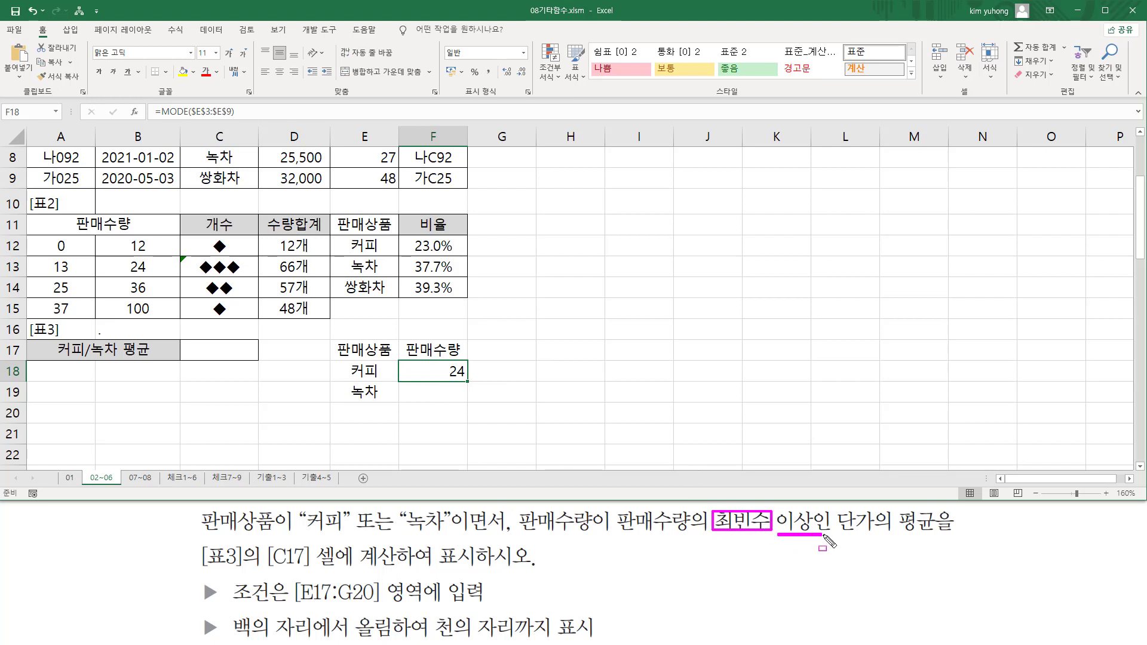
pyautogui.press('Escape')
pyautogui.doubleClick(433, 372)
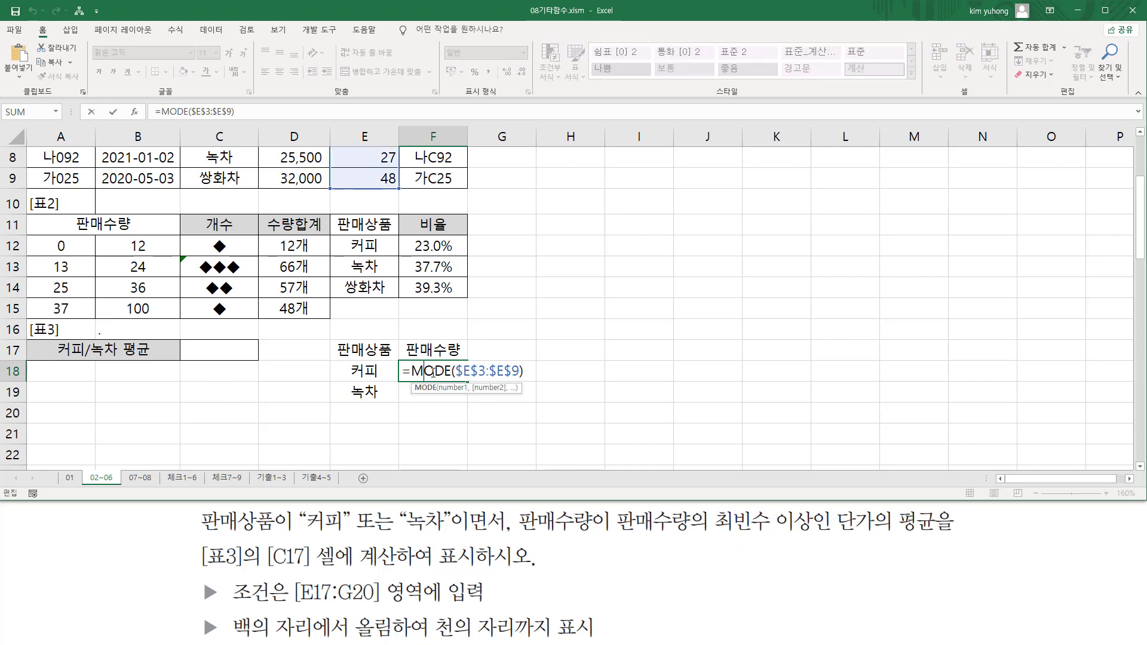
pyautogui.moveTo(412, 371); pyautogui.dragTo(605, 371)
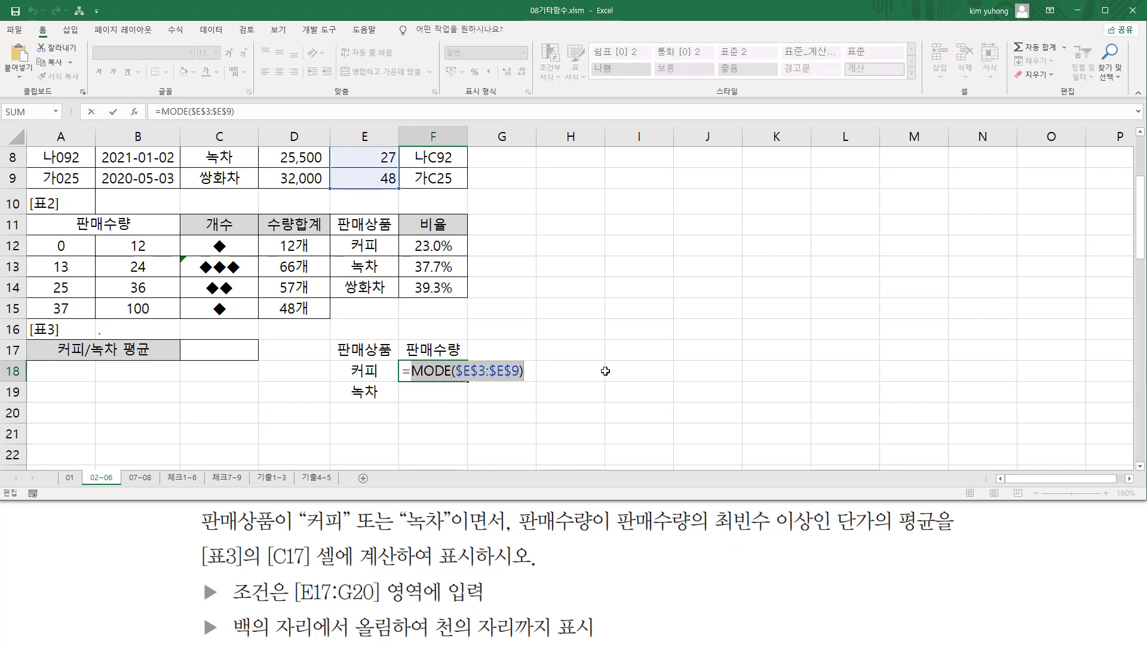
pyautogui.press('BackSpace')
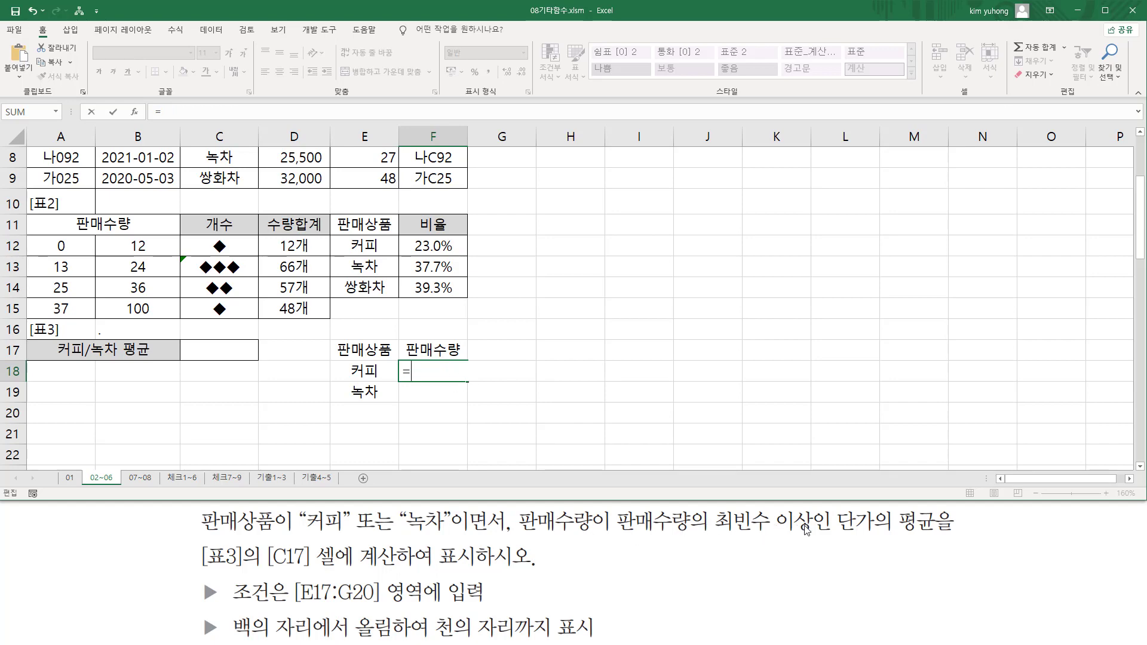
pyautogui.scroll(3, 404, 294)
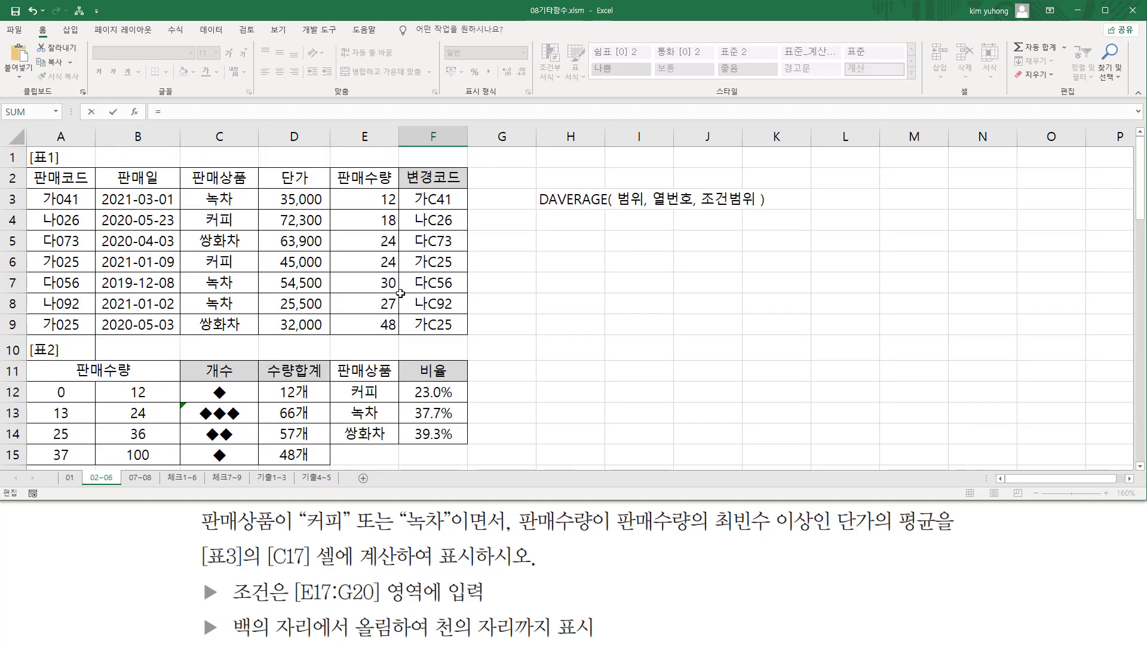
pyautogui.click(369, 200)
pyautogui.scroll(-3, 470, 292)
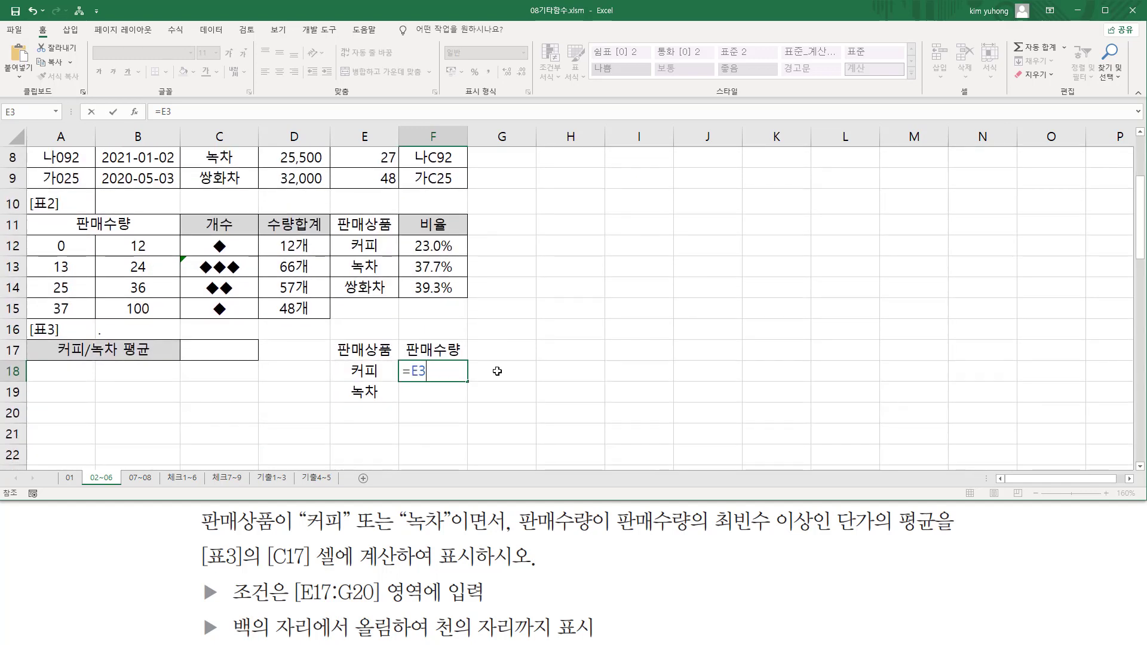
pyautogui.write('>=MODE($E$3:$E$9)')
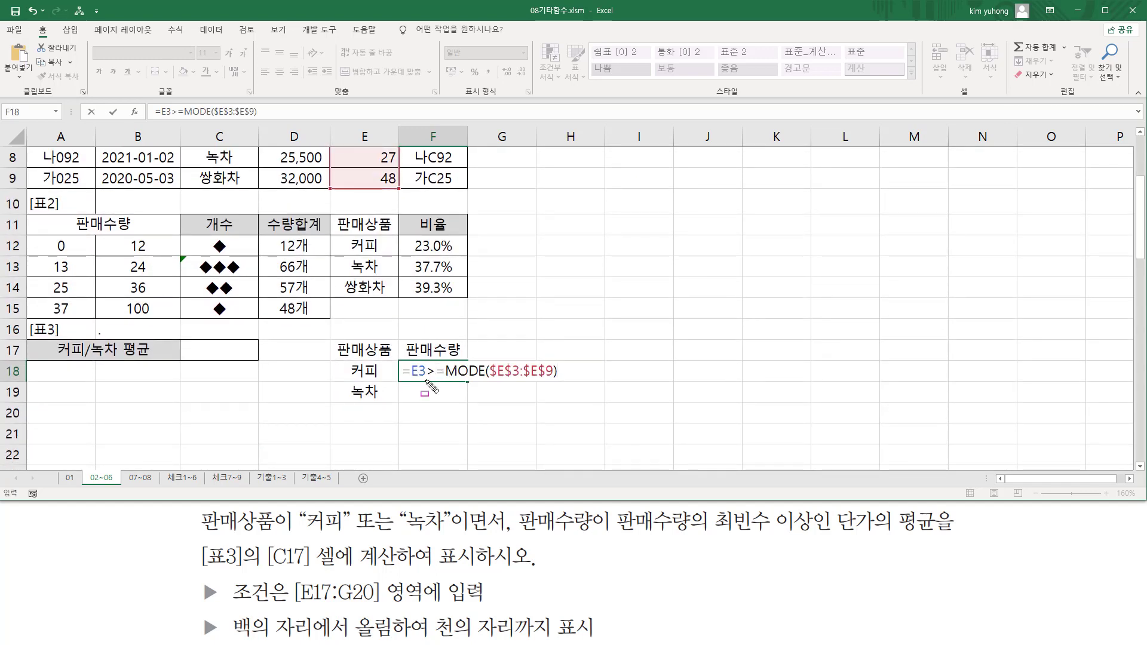
pyautogui.moveTo(408, 377); pyautogui.dragTo(425, 376)
pyautogui.moveTo(425, 356); pyautogui.dragTo(557, 388)
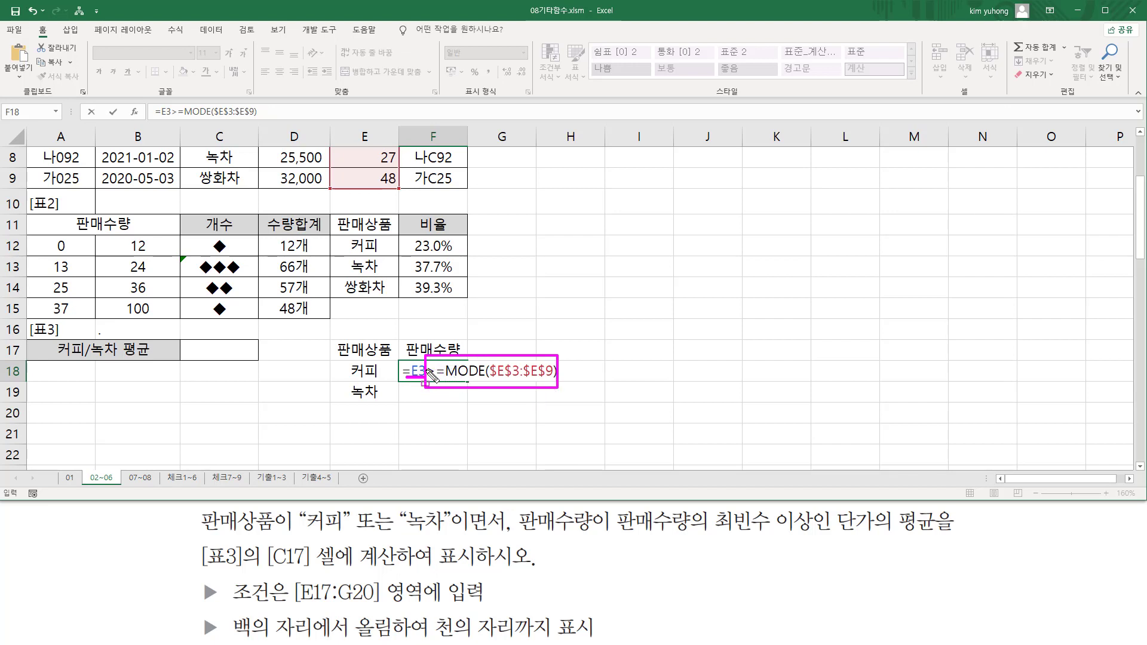
pyautogui.press('Escape')
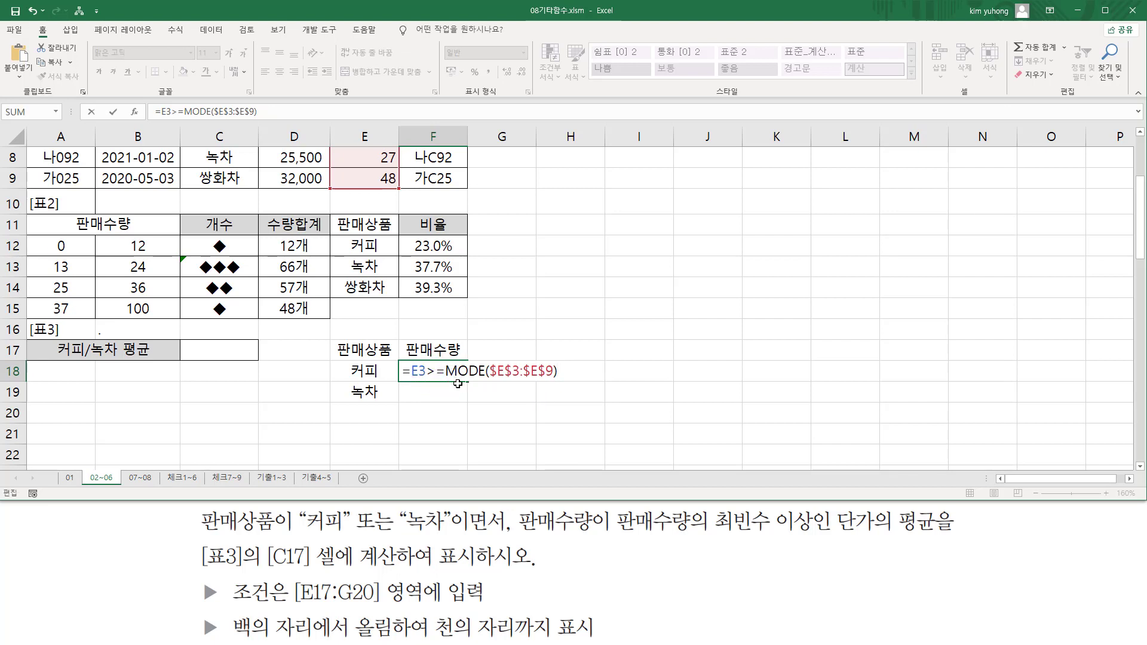
pyautogui.press('Return')
# Step: Enter the same mode condition =E3>=MODE($E$3:$E$9) in F19, beside the 녹차 criterion
pyautogui.click(437, 371)
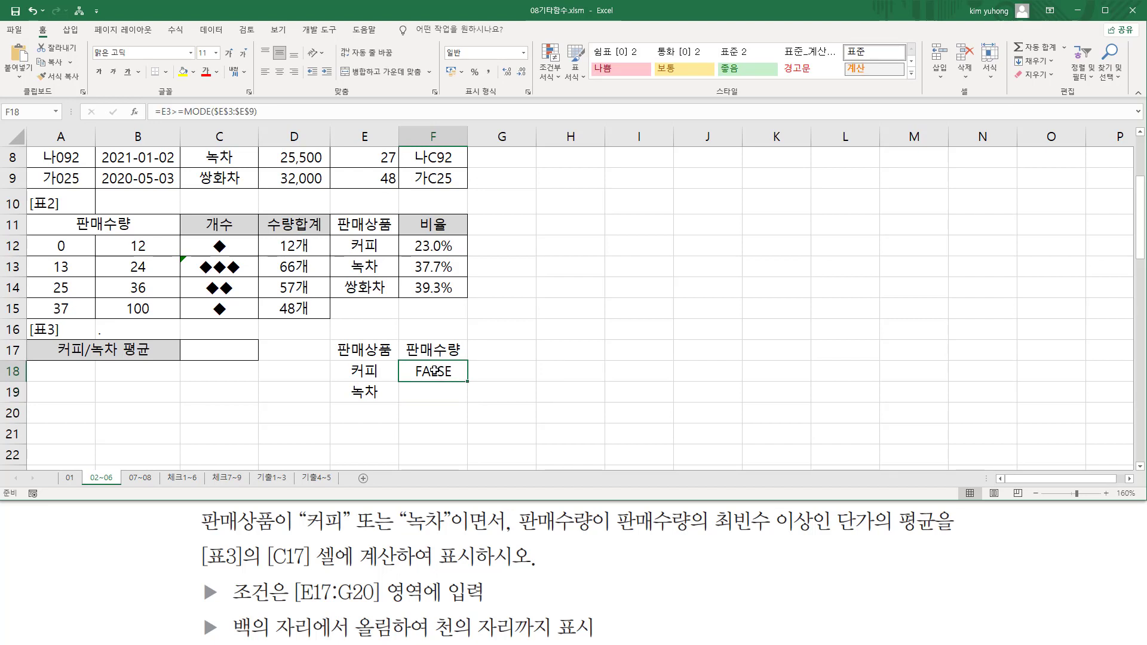
pyautogui.click(422, 389)
pyautogui.hotkey('ctrl', 'v')
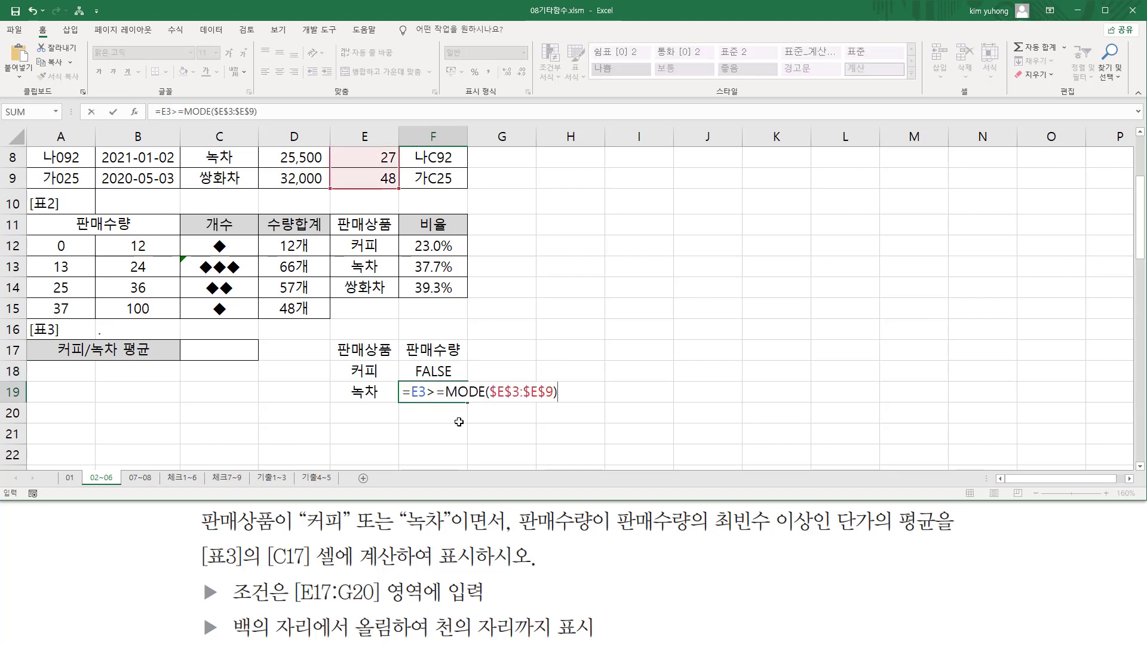
pyautogui.press('Return')
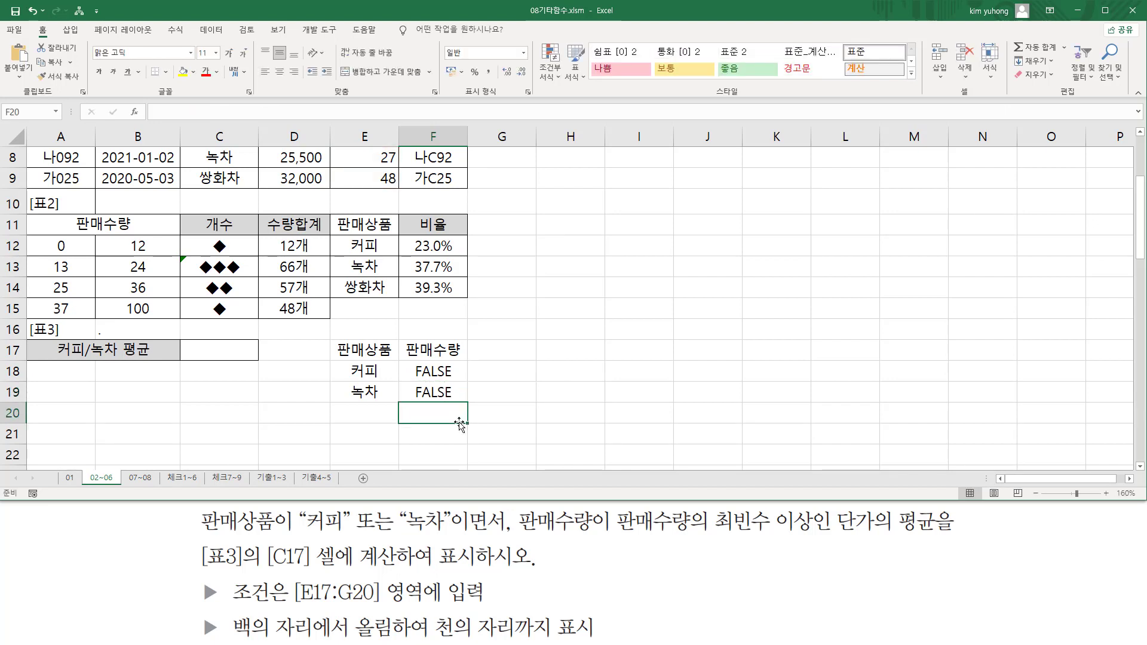
# Step: Compare the conditions in F18 and F19 and examine how the 커피 and 녹차 criteria rows are paired with them
pyautogui.click(451, 371)
pyautogui.click(447, 392)
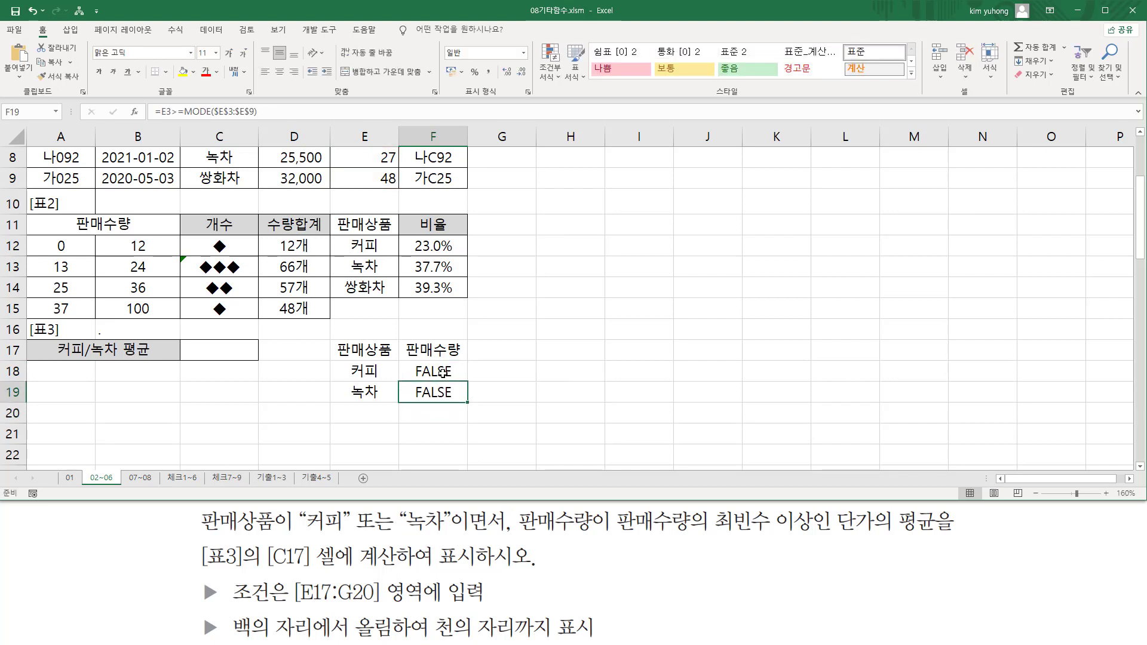
pyautogui.click(442, 372)
pyautogui.click(442, 393)
pyautogui.click(439, 374)
pyautogui.click(435, 394)
pyautogui.click(433, 432)
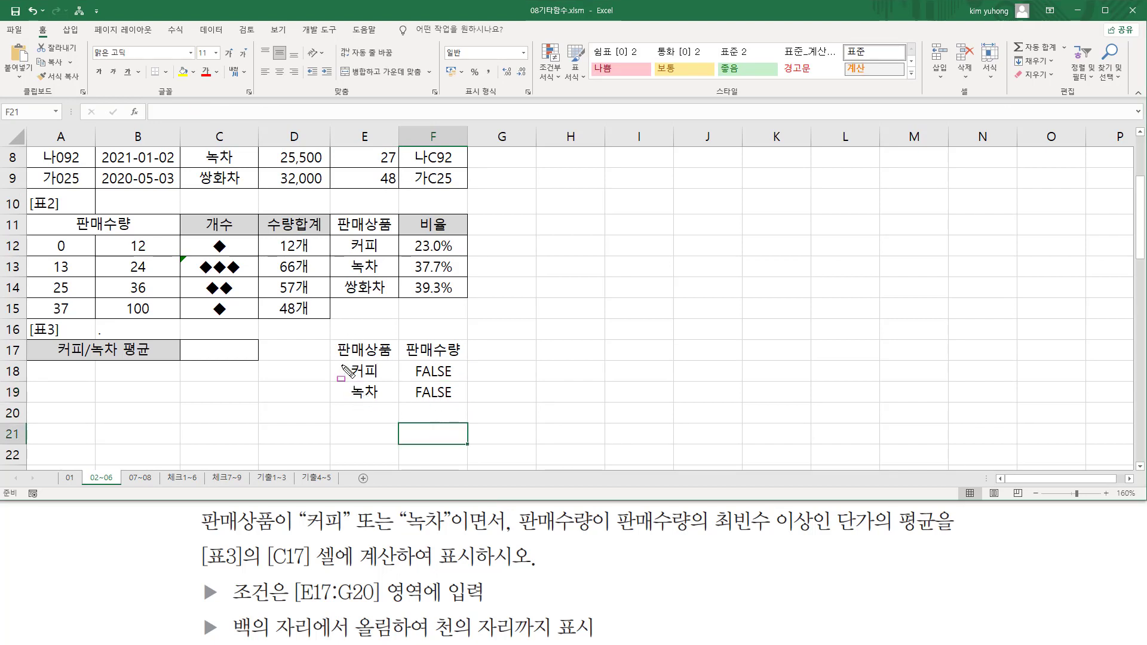
pyautogui.moveTo(357, 372); pyautogui.dragTo(482, 380)
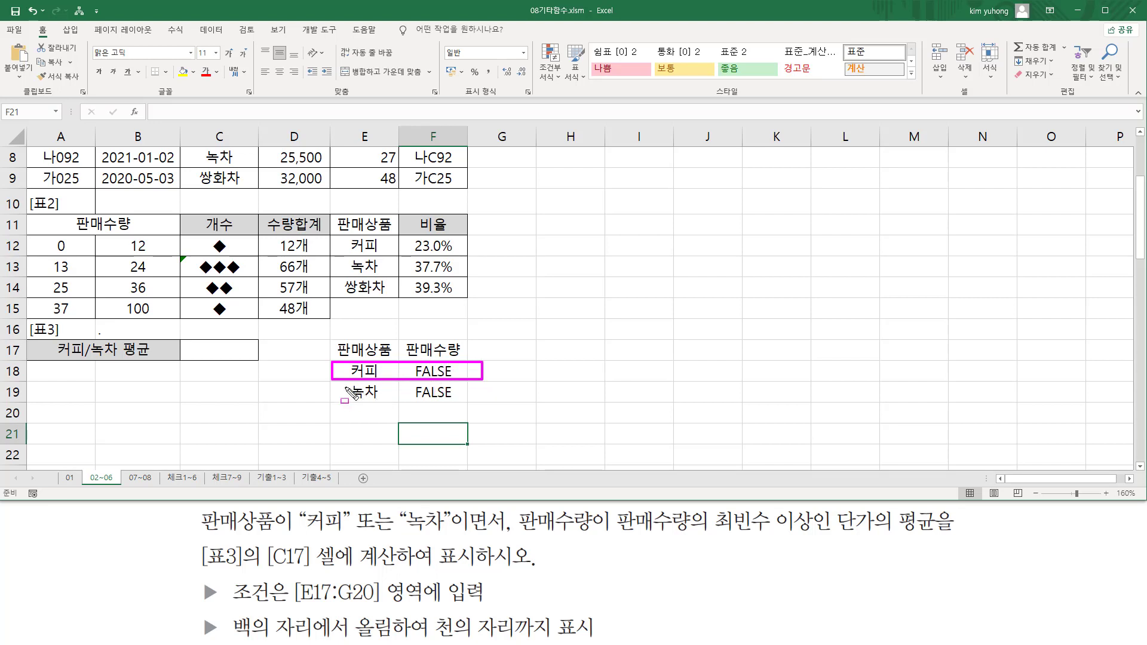
pyautogui.moveTo(326, 387); pyautogui.dragTo(489, 402)
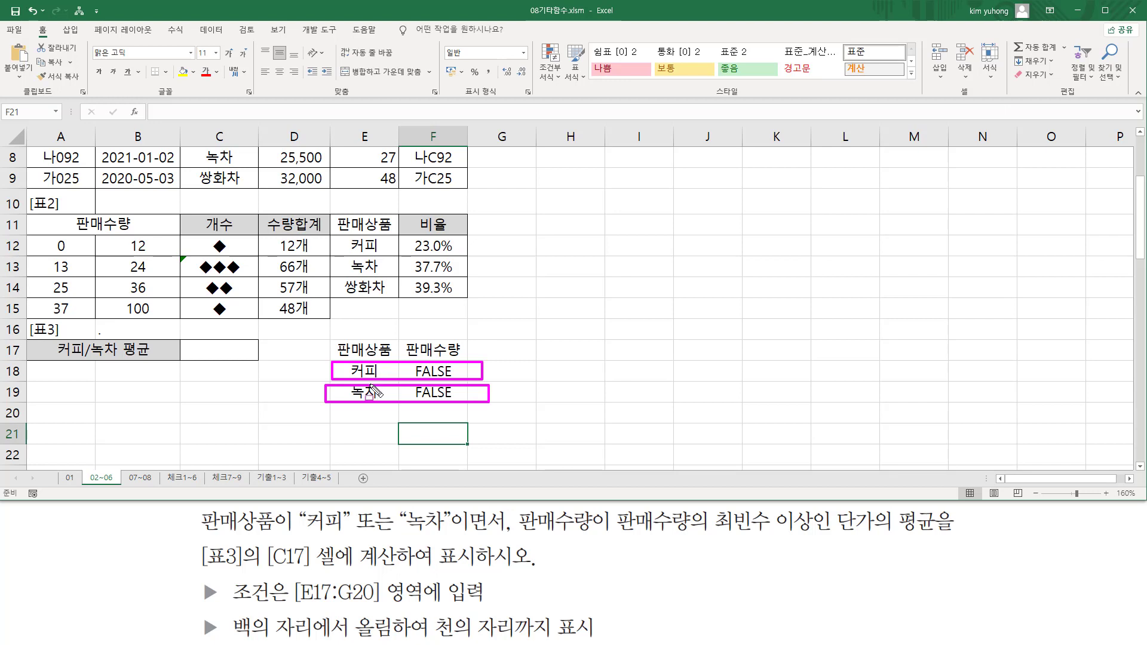
pyautogui.press('Escape')
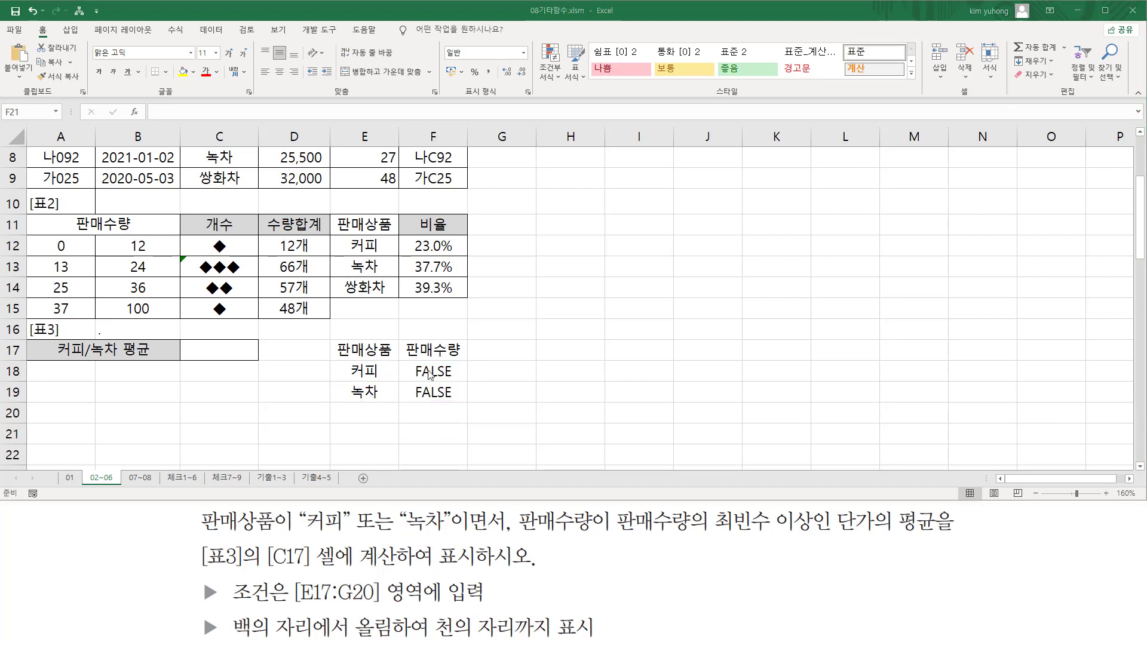
pyautogui.click(560, 401)
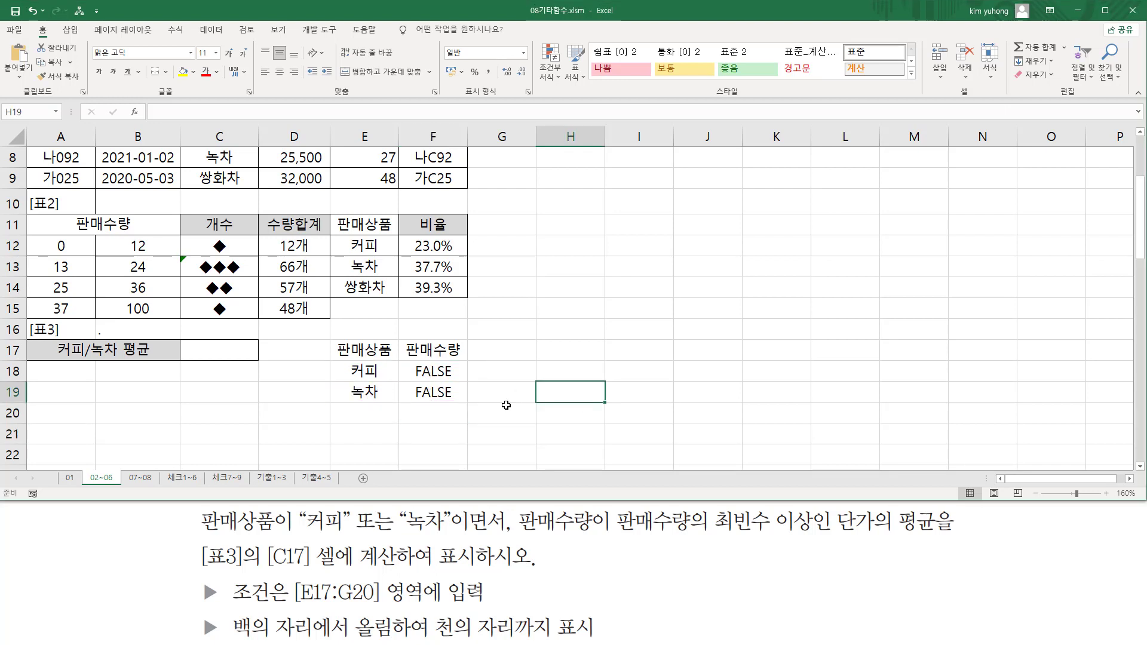
# Step: Examine the 커피 and 녹차 criteria under 판매상품 and compare that heading with the field names in 표1
pyautogui.hotkey('ctrl', '2')
pyautogui.moveTo(347, 363)
pyautogui.mouseDown()
pyautogui.moveTo(394, 413)
pyautogui.moveTo(378, 394)
pyautogui.mouseUp()
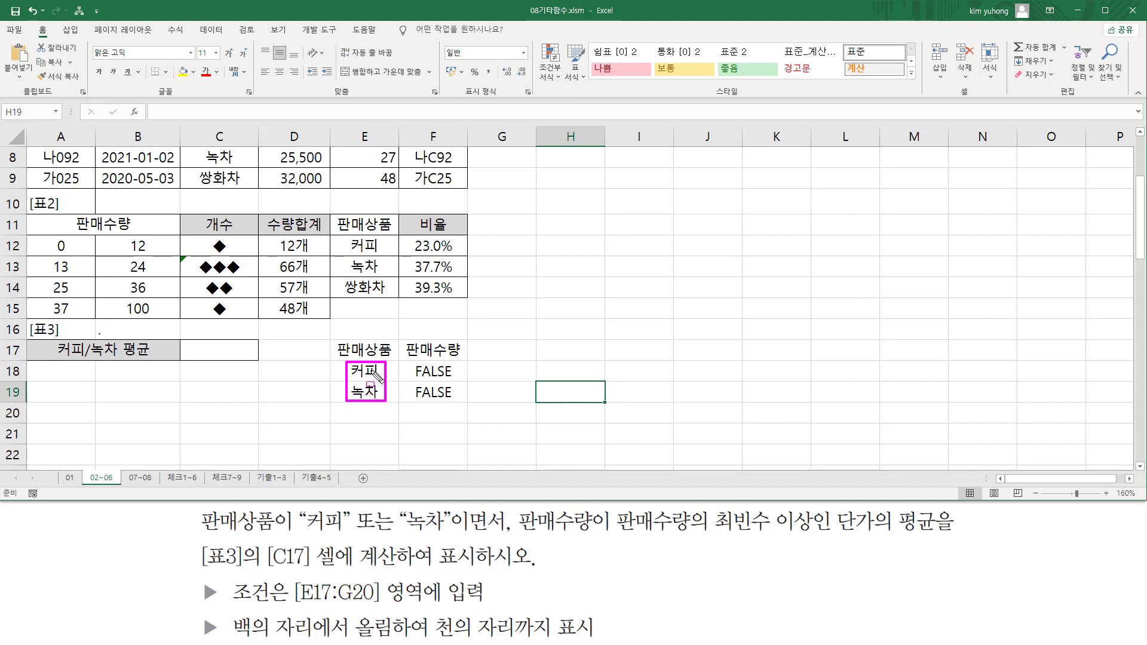
pyautogui.press('e')
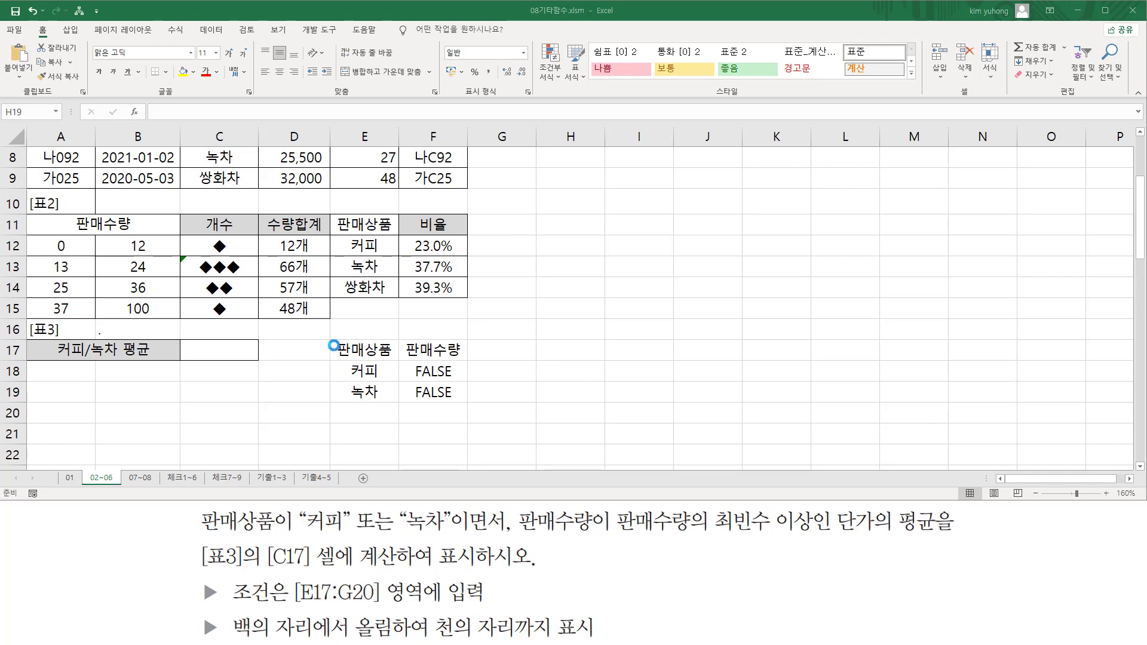
pyautogui.moveTo(333, 337); pyautogui.dragTo(398, 362)
pyautogui.press('Escape')
pyautogui.scroll(3, 14, 392)
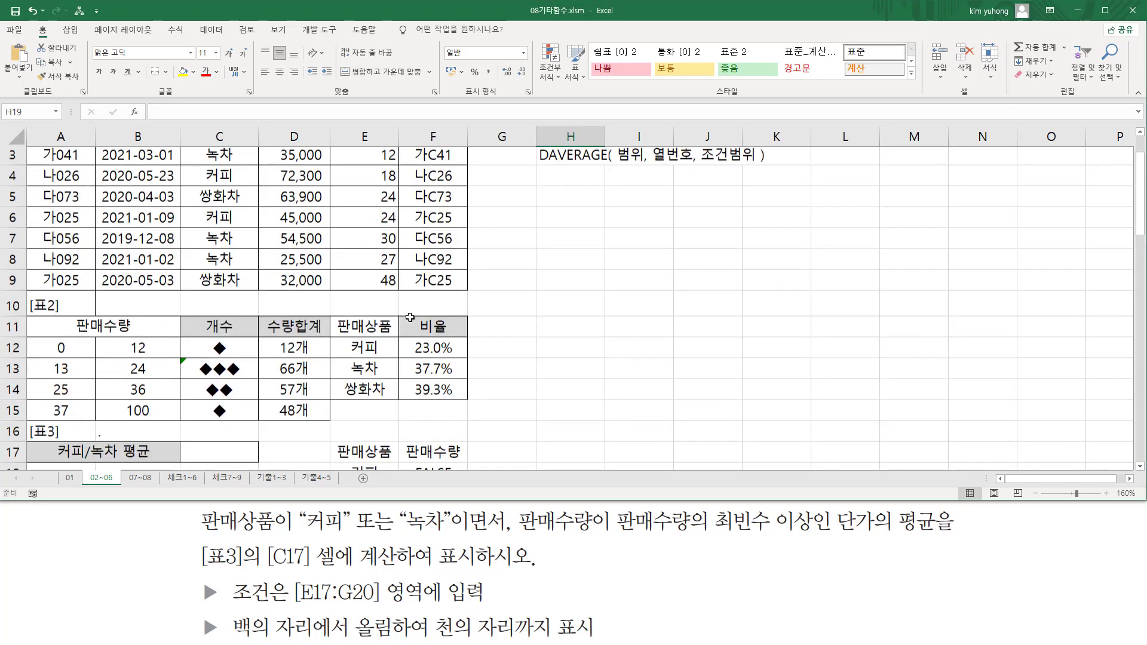
pyautogui.moveTo(31, 162); pyautogui.dragTo(483, 192)
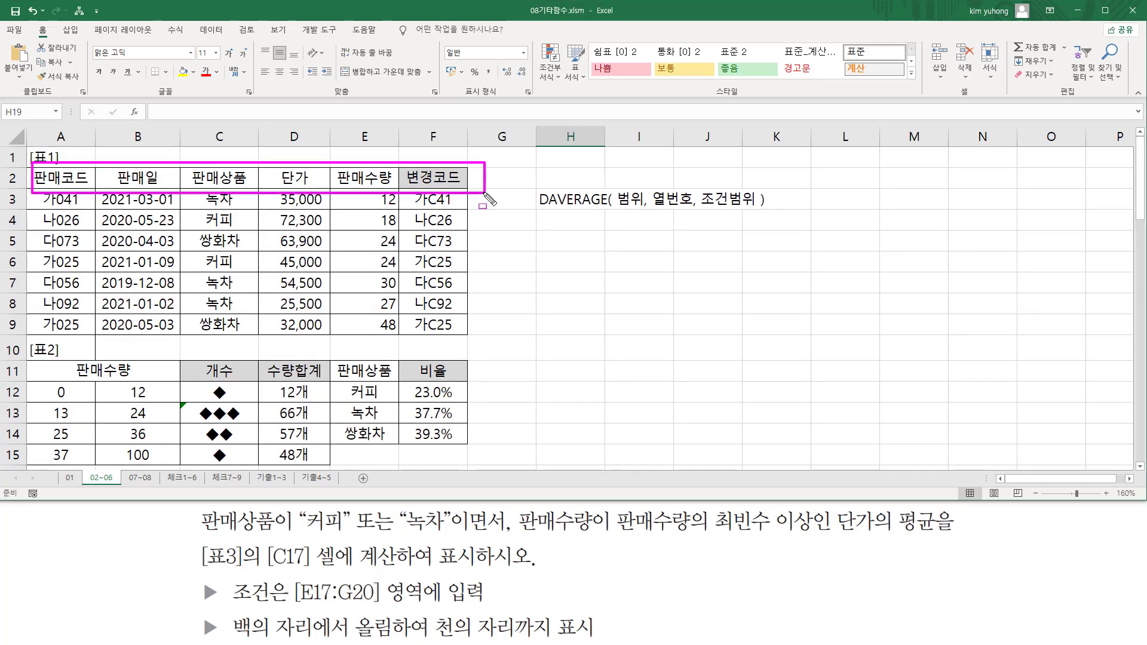
pyautogui.press('Escape')
pyautogui.scroll(-3, 487, 254)
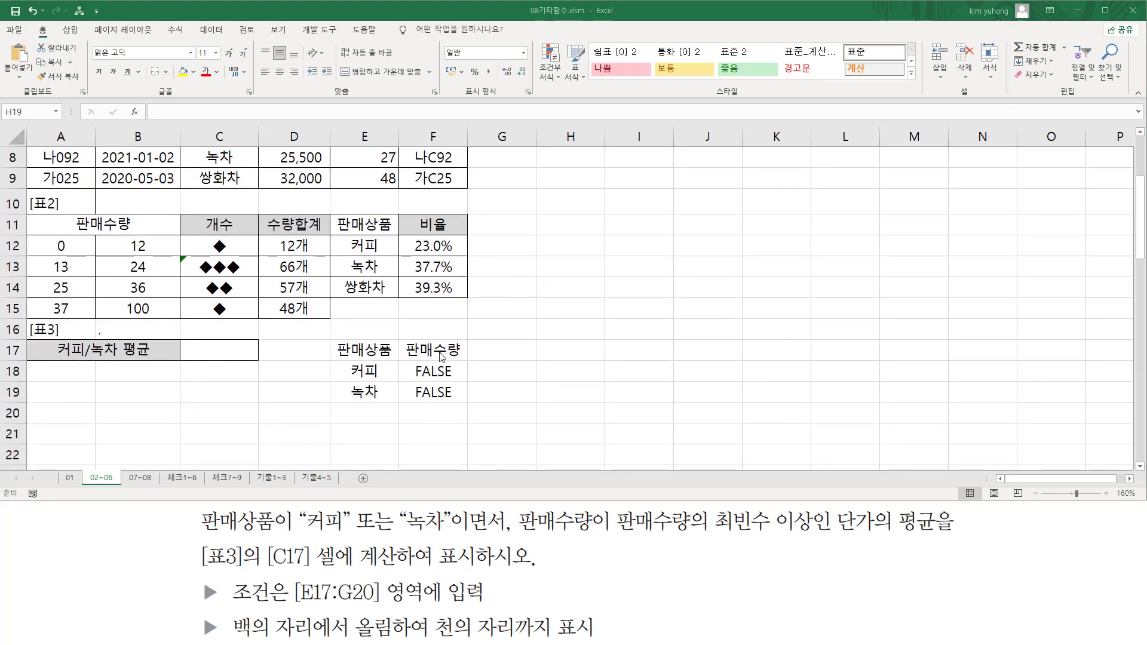
# Step: Inspect the MODE formula in F18 and compare its 판매수량 heading with the field names in row 2 of 표1
pyautogui.click(428, 372)
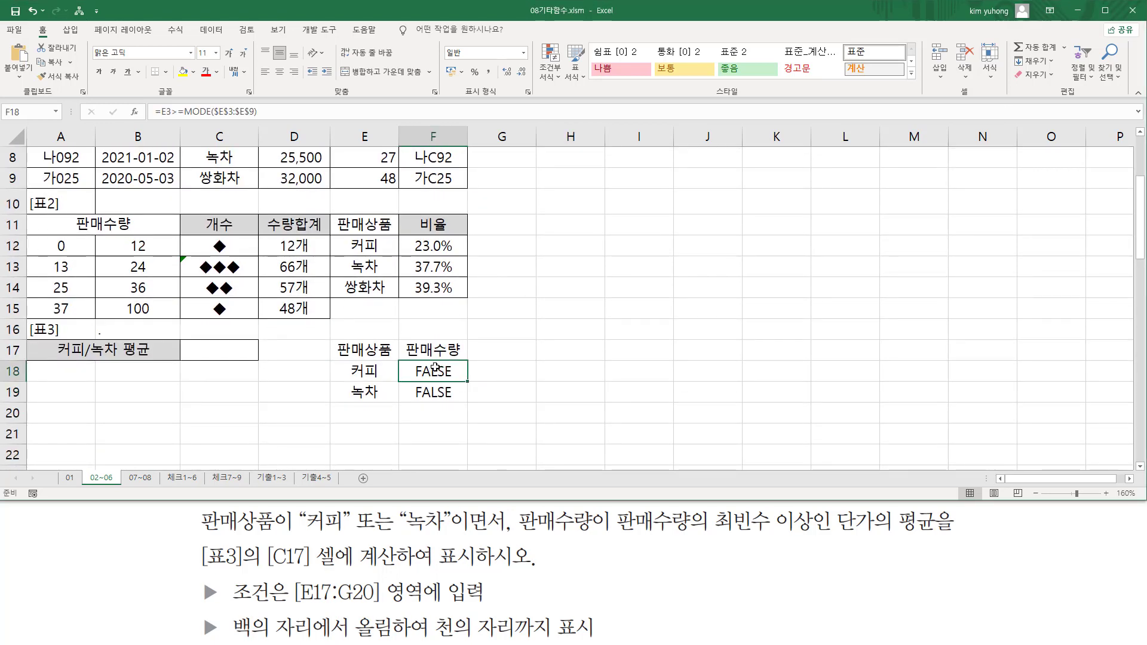
pyautogui.doubleClick(436, 374)
pyautogui.moveTo(446, 371); pyautogui.dragTo(562, 371)
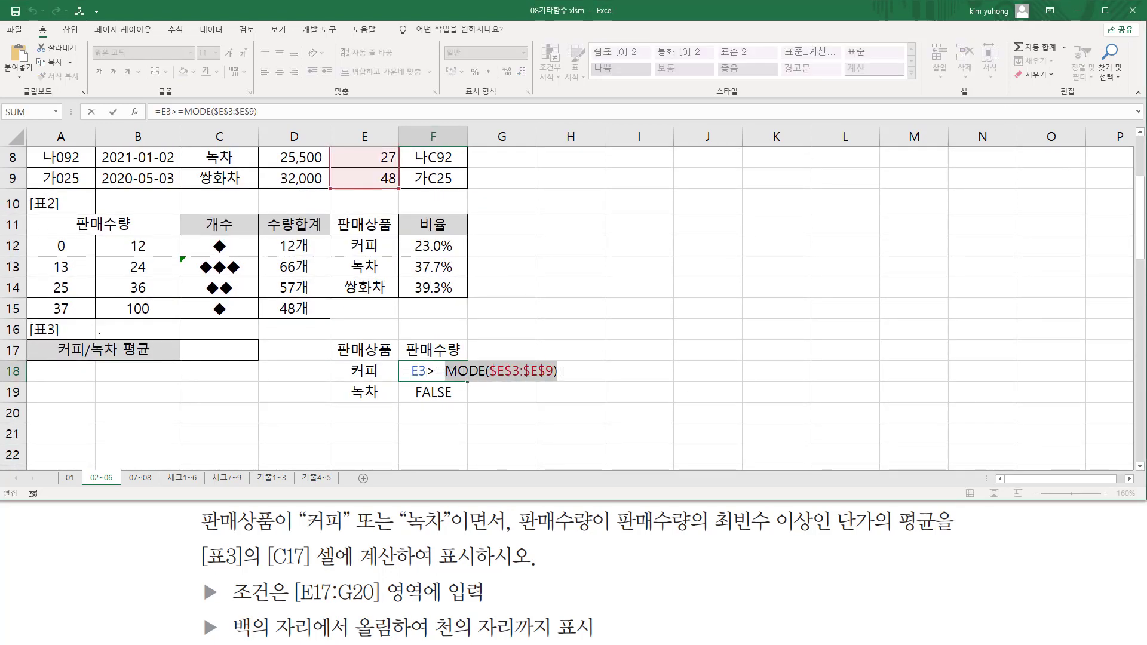
pyautogui.press('Escape')
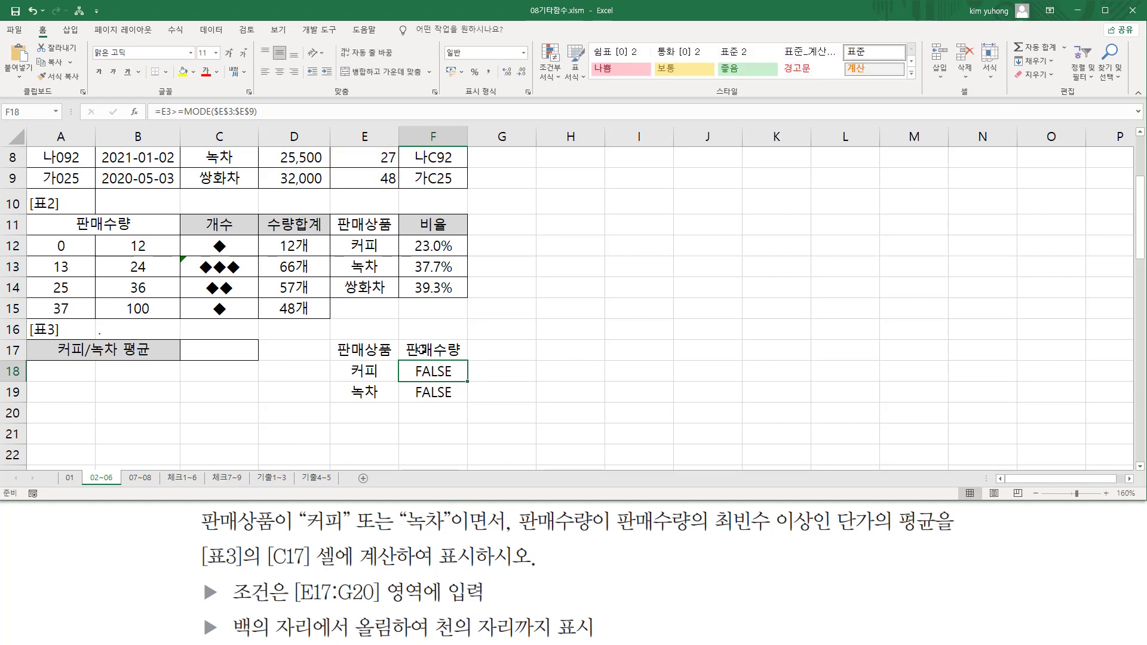
pyautogui.moveTo(406, 350); pyautogui.dragTo(468, 351)
pyautogui.scroll(3, 485, 347)
pyautogui.moveTo(52, 185); pyautogui.dragTo(463, 186)
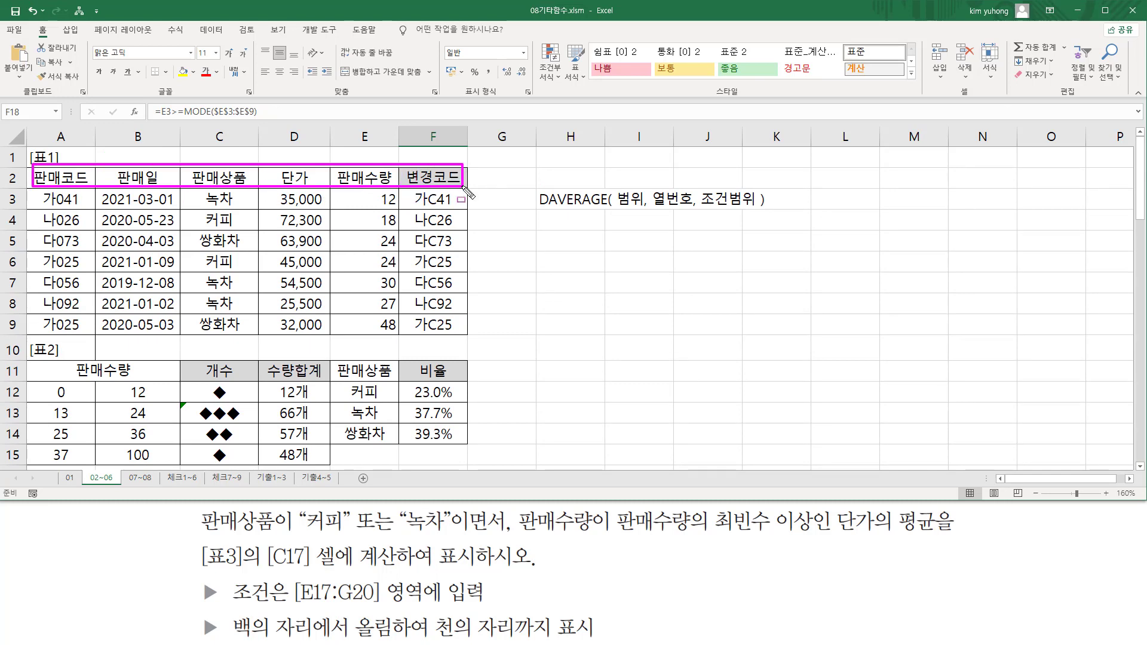
pyautogui.press('Escape')
pyautogui.scroll(-2, 442, 365)
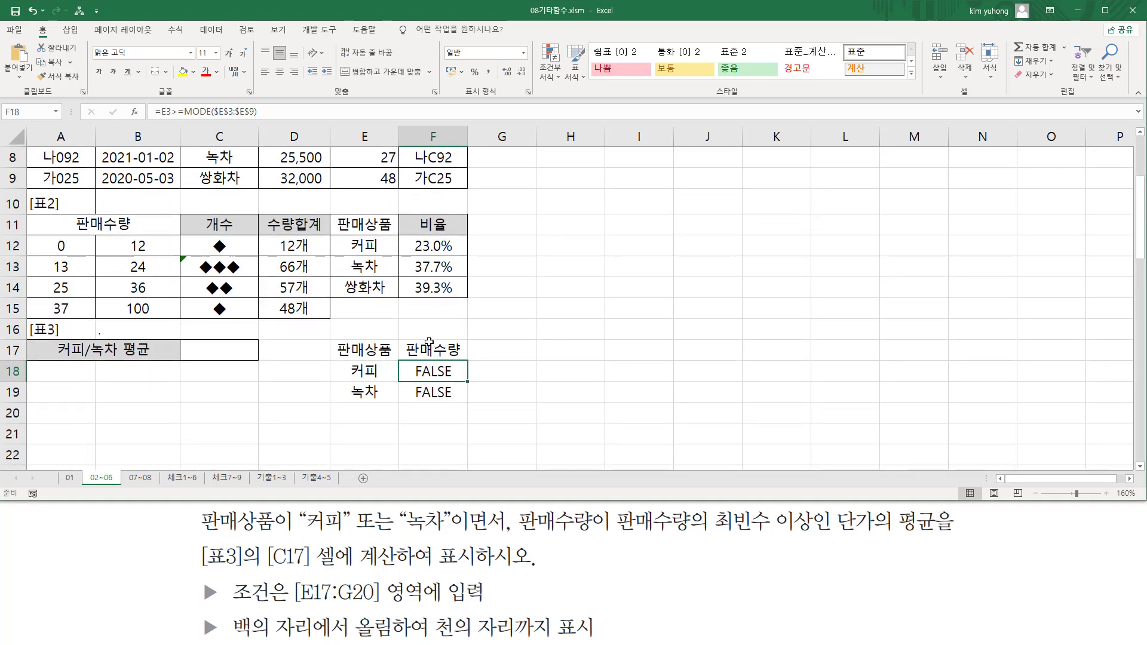
# Step: Replace the 판매수량 heading in F17 with 조건
pyautogui.click(429, 344)
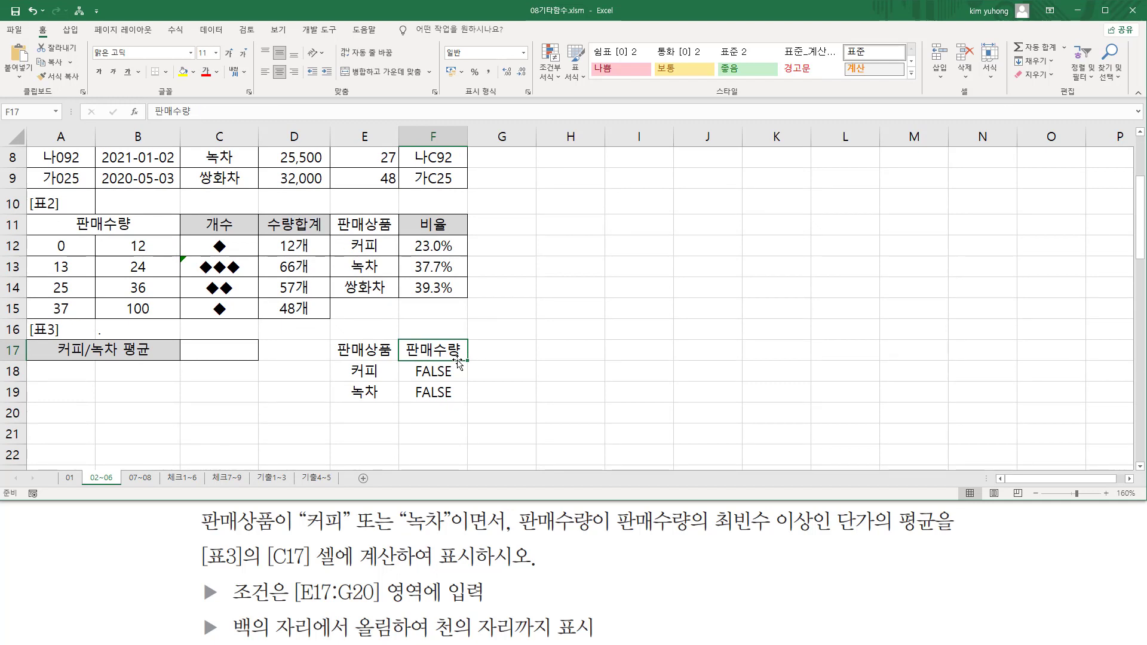
pyautogui.write('WH')
pyautogui.press('BackSpace')
pyautogui.press('BackSpace')
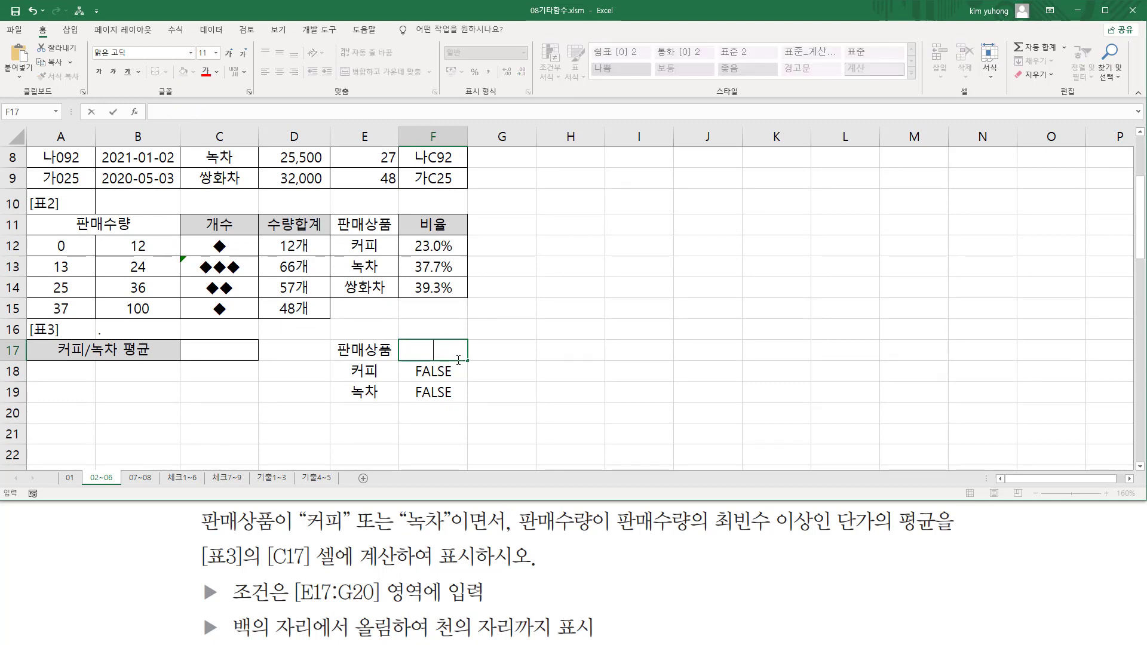
pyautogui.press('Hangul')
pyautogui.write('족건')
pyautogui.press('Return')
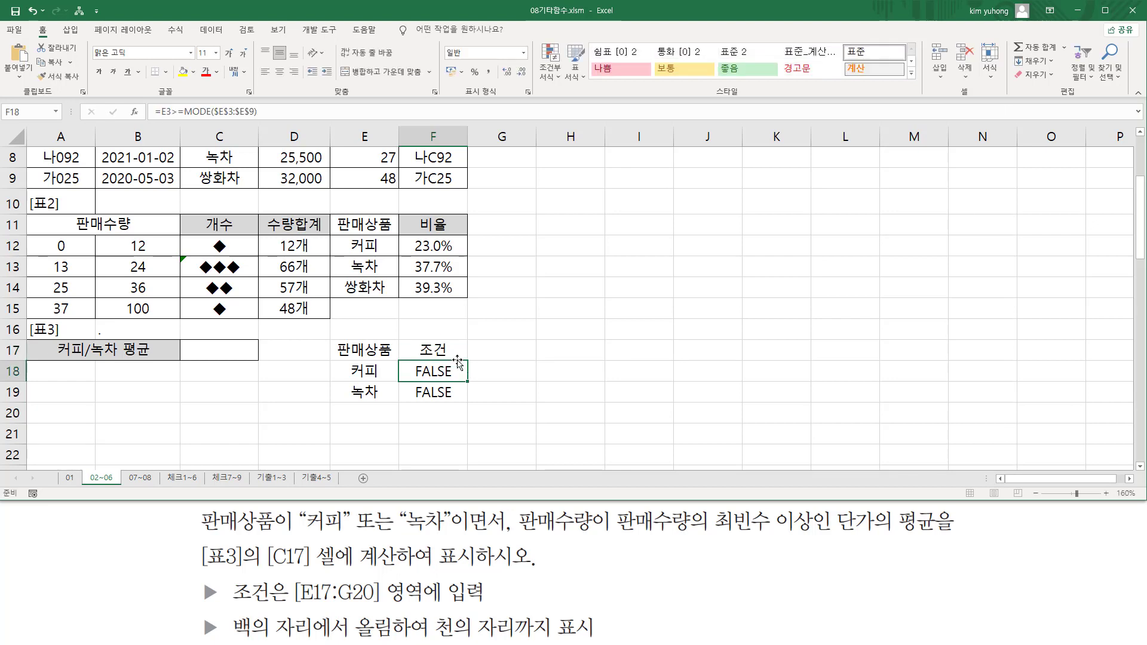
# Step: Try 식 and 함수 as alternative headings for the formula condition in F17
pyautogui.press('Up')
pyautogui.write('식')
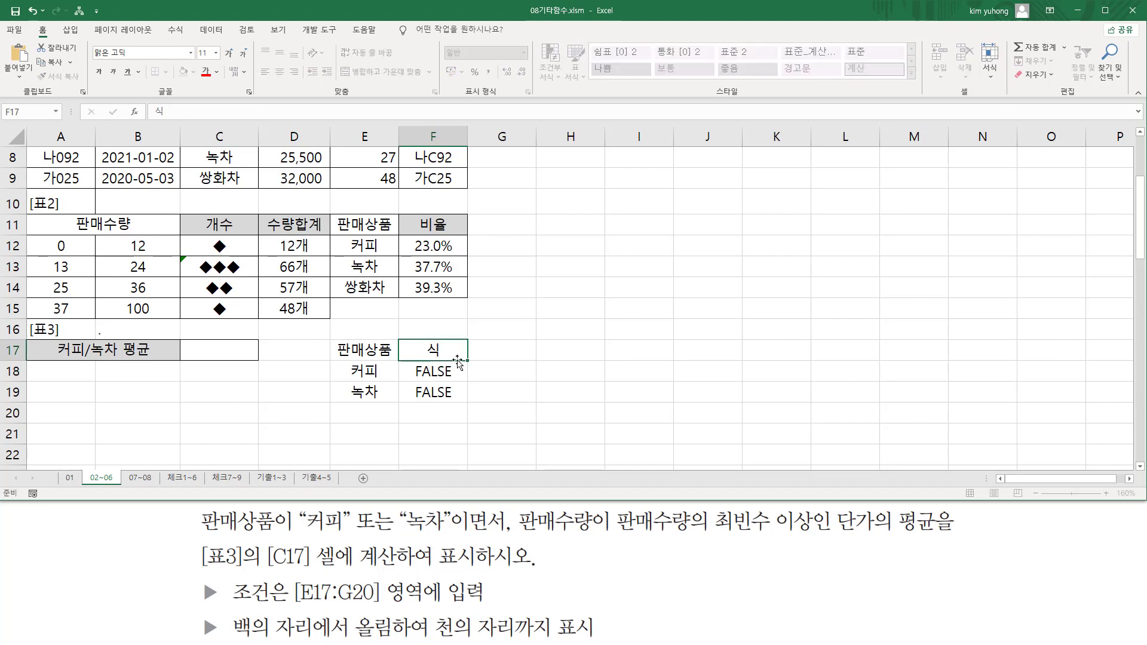
pyautogui.press('Return')
pyautogui.press('Up')
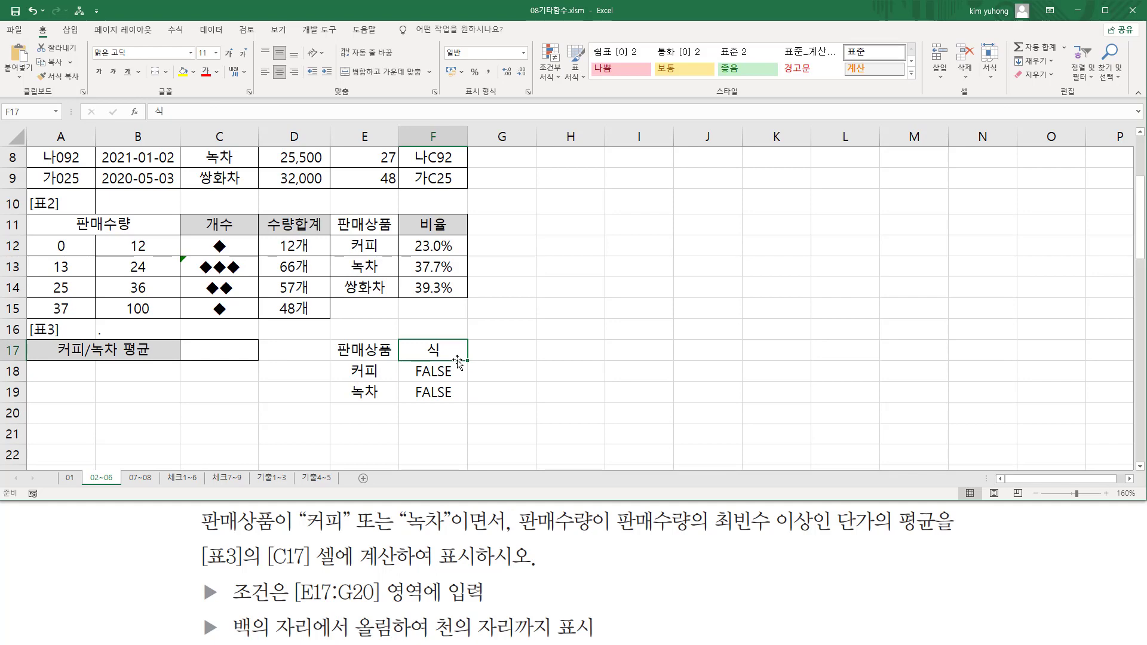
pyautogui.write('함수')
pyautogui.press('Return')
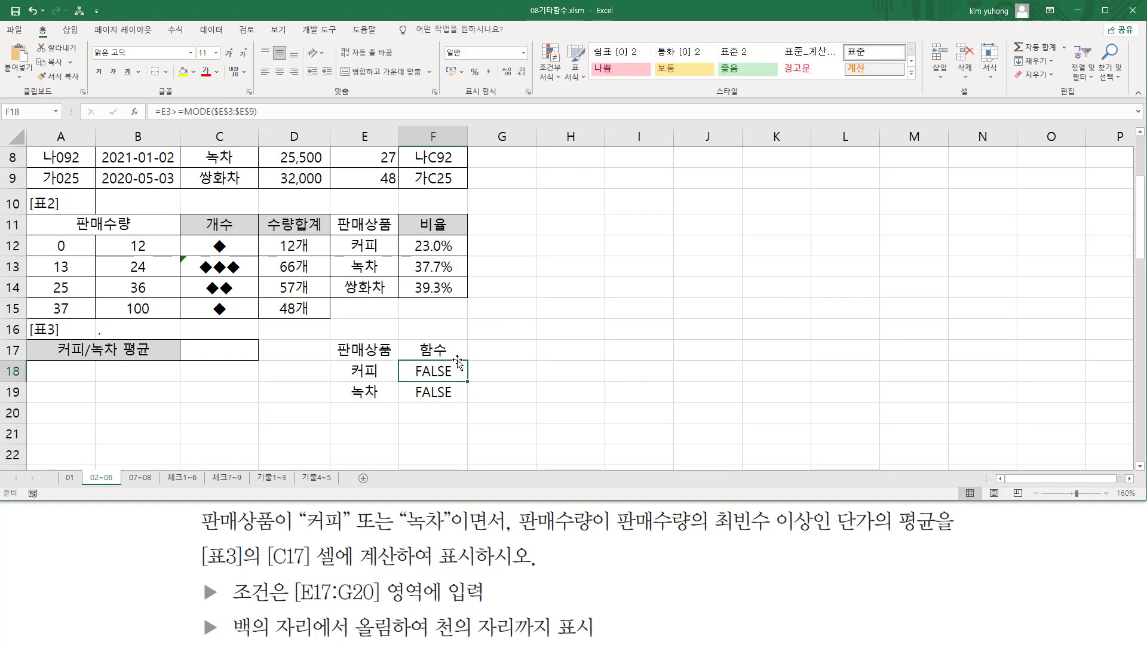
# Step: Check the heading in F17 against the field names in row 2 of 표1
pyautogui.click(438, 352)
pyautogui.scroll(3, 438, 353)
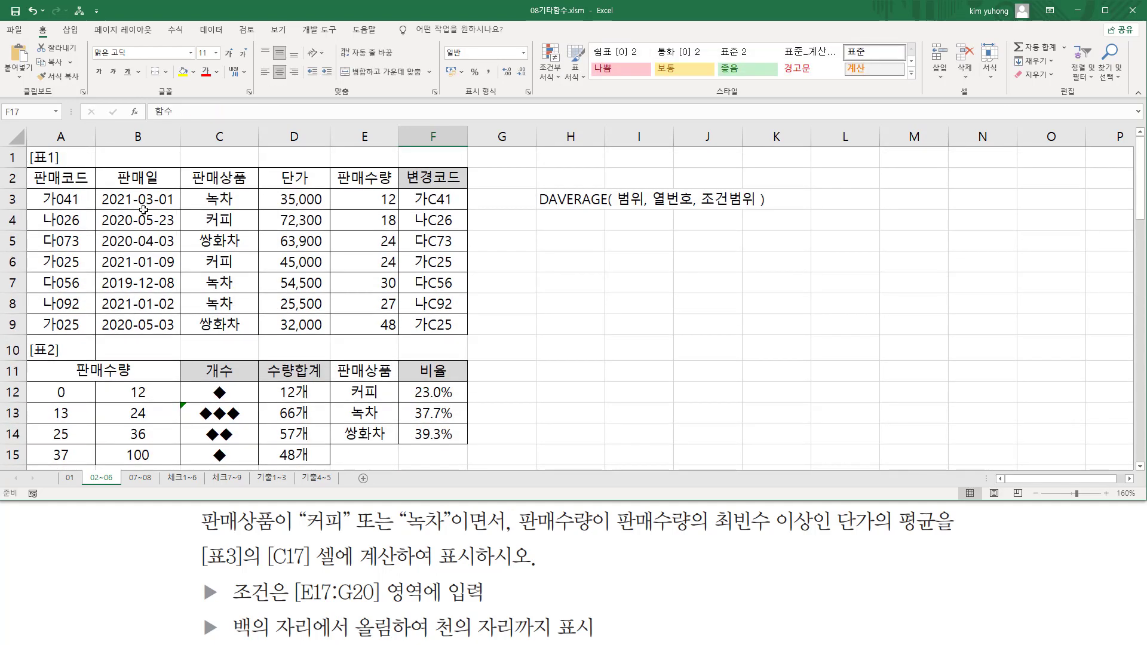
pyautogui.hotkey('ctrl', '2')
pyautogui.moveTo(22, 168)
pyautogui.mouseDown()
pyautogui.moveTo(258, 191)
pyautogui.moveTo(478, 188)
pyautogui.mouseUp()
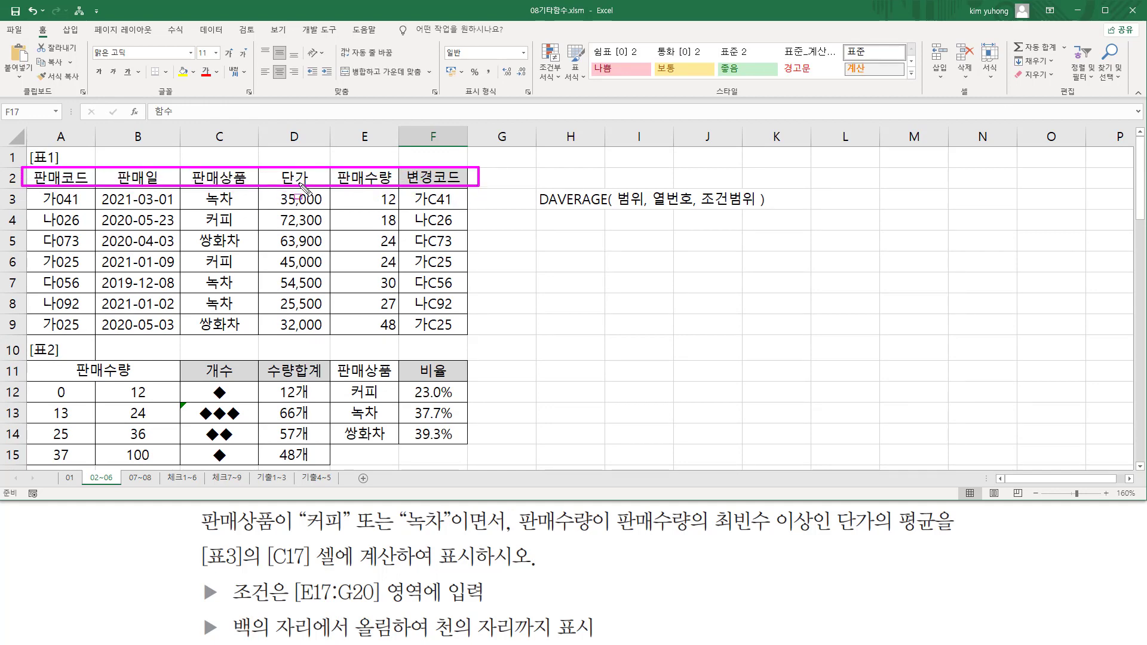
pyautogui.press('Escape')
pyautogui.scroll(-2, 598, 314)
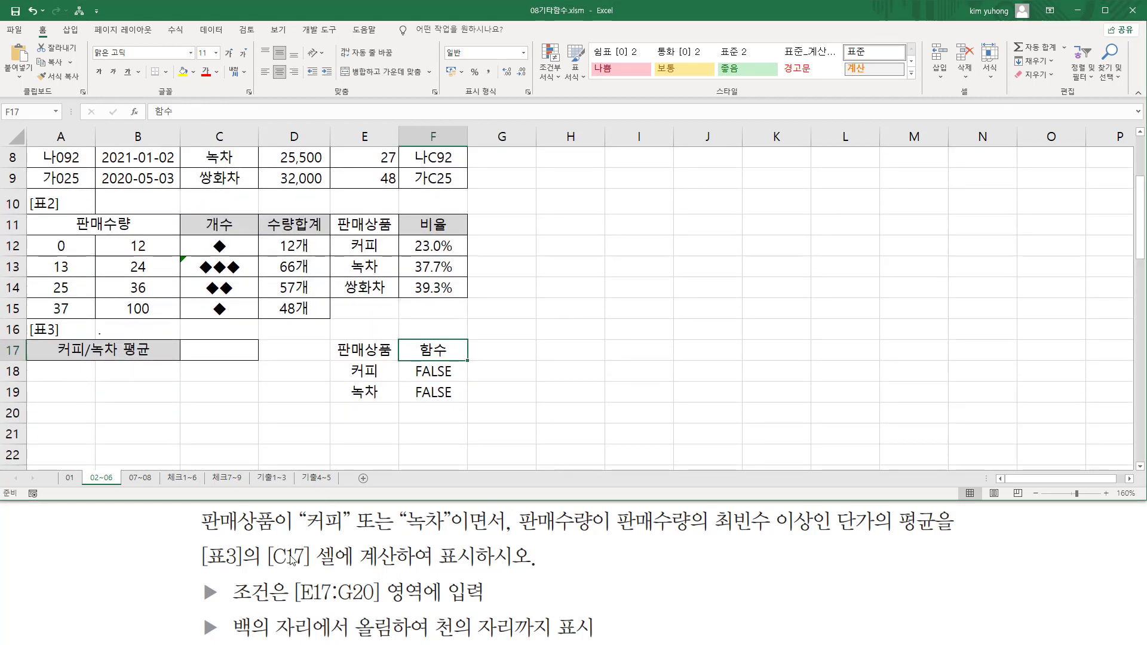
# Step: Set the heading of the formula condition in F17 to 조건
pyautogui.hotkey('ctrl', '2')
pyautogui.moveTo(420, 354)
pyautogui.mouseDown()
pyautogui.moveTo(458, 355)
pyautogui.moveTo(445, 342)
pyautogui.moveTo(442, 366)
pyautogui.mouseUp()
pyautogui.press('Escape')
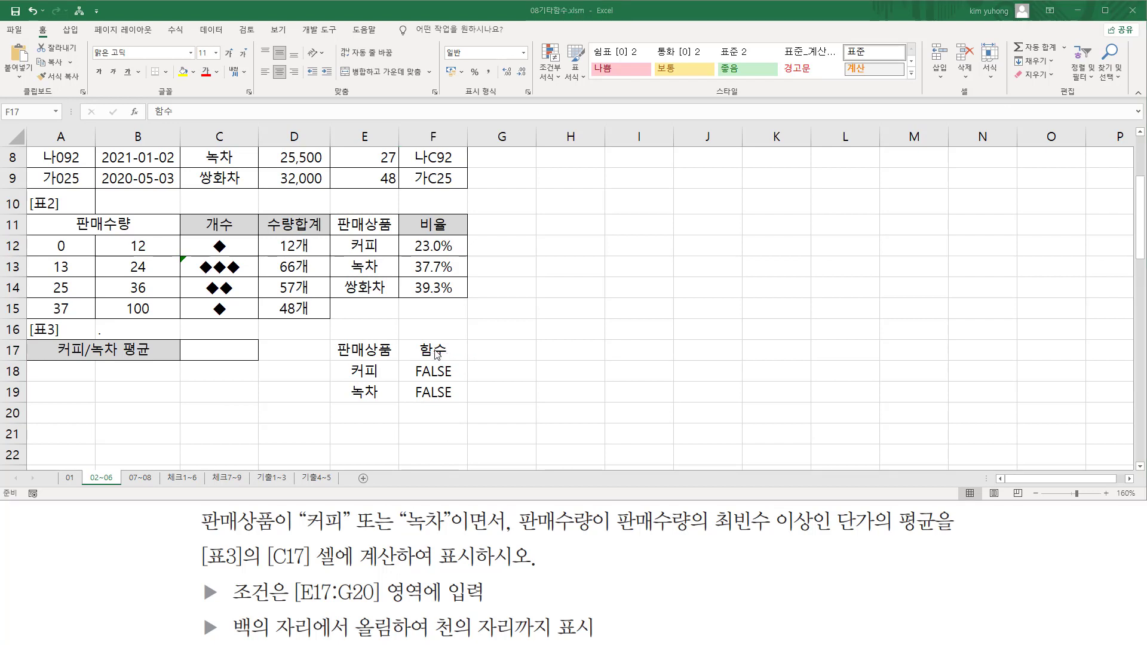
pyautogui.write('조건')
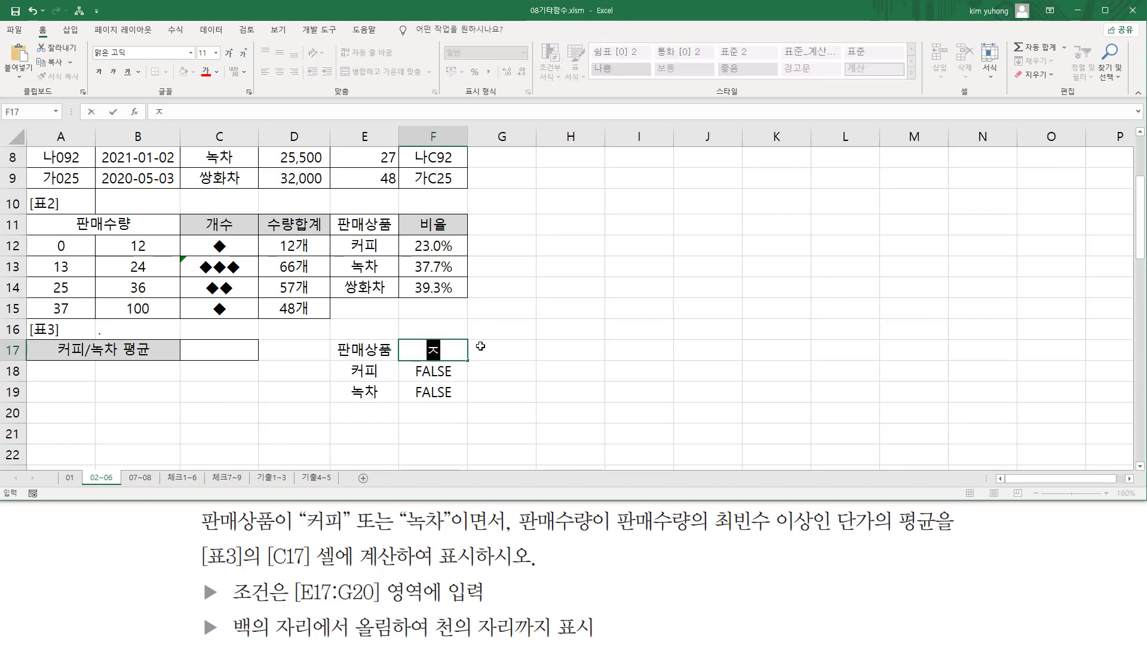
pyautogui.press('Return')
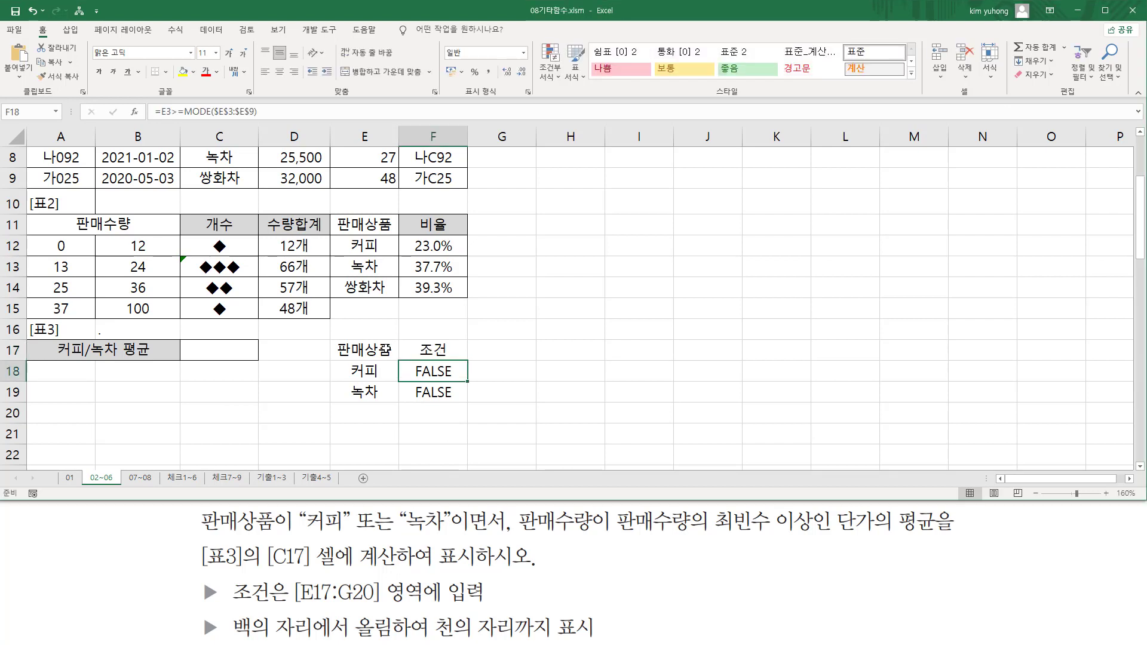
# Step: Review the criteria range E17:F19 and match it to the 조건범위 argument in the DAVERAGE syntax note
pyautogui.moveTo(385, 349); pyautogui.dragTo(422, 391)
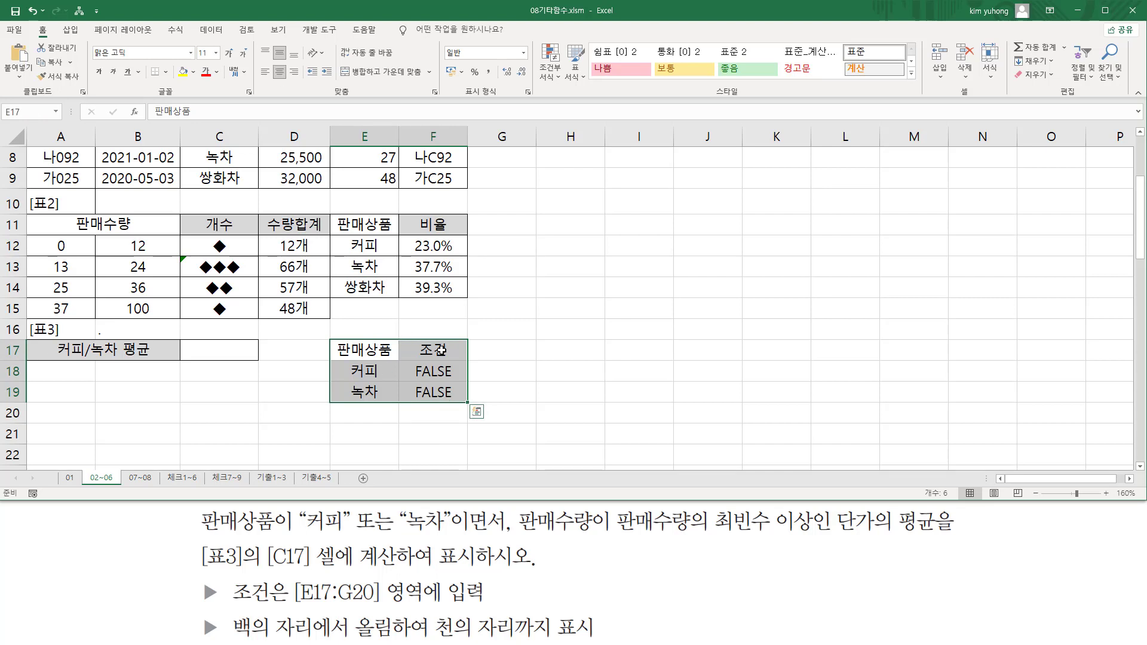
pyautogui.moveTo(335, 344)
pyautogui.mouseDown()
pyautogui.moveTo(496, 421)
pyautogui.moveTo(474, 408)
pyautogui.mouseUp()
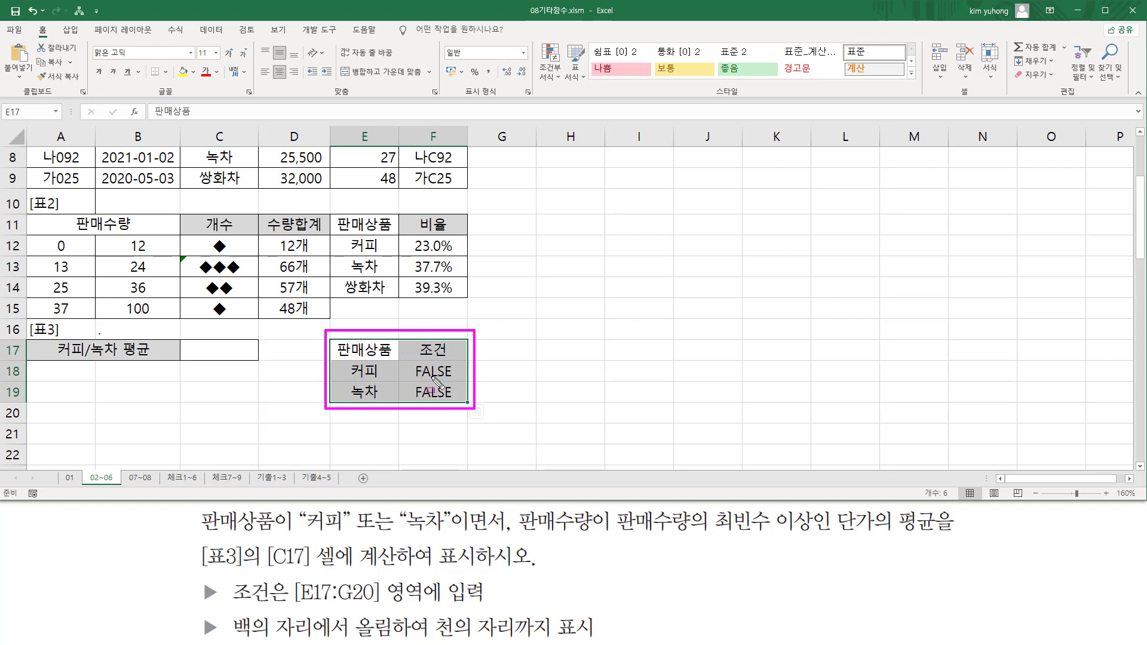
pyautogui.press('Escape')
pyautogui.scroll(3, 653, 328)
pyautogui.hotkey('ctrl', '2')
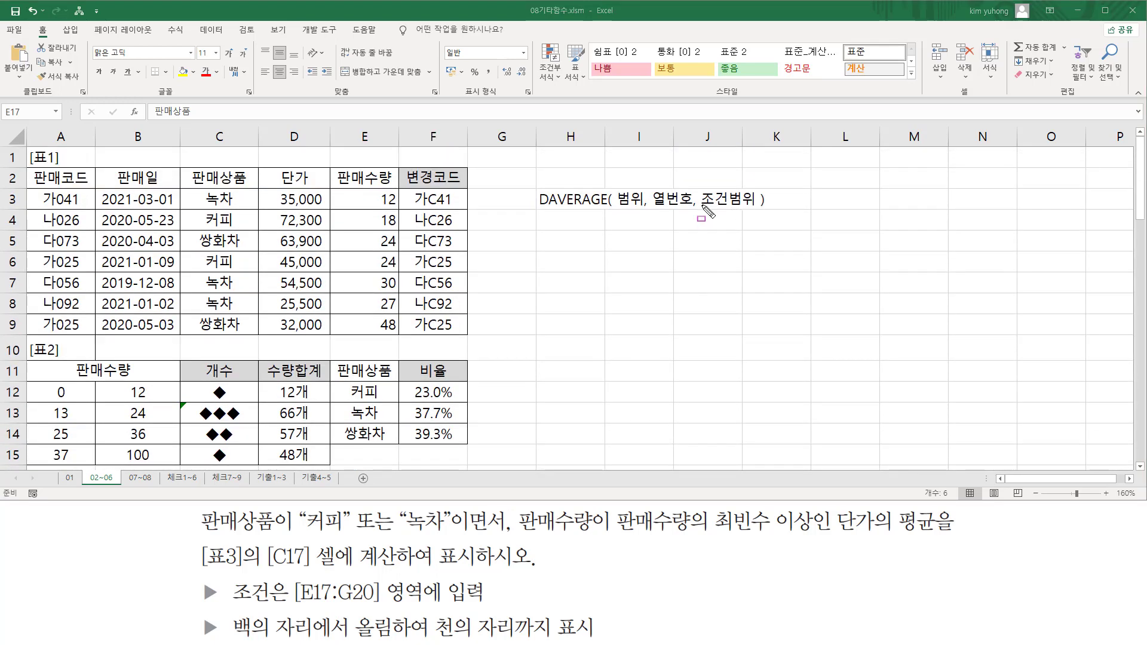
pyautogui.moveTo(699, 208); pyautogui.dragTo(767, 208)
pyautogui.press('Escape')
pyautogui.scroll(-3, 560, 280)
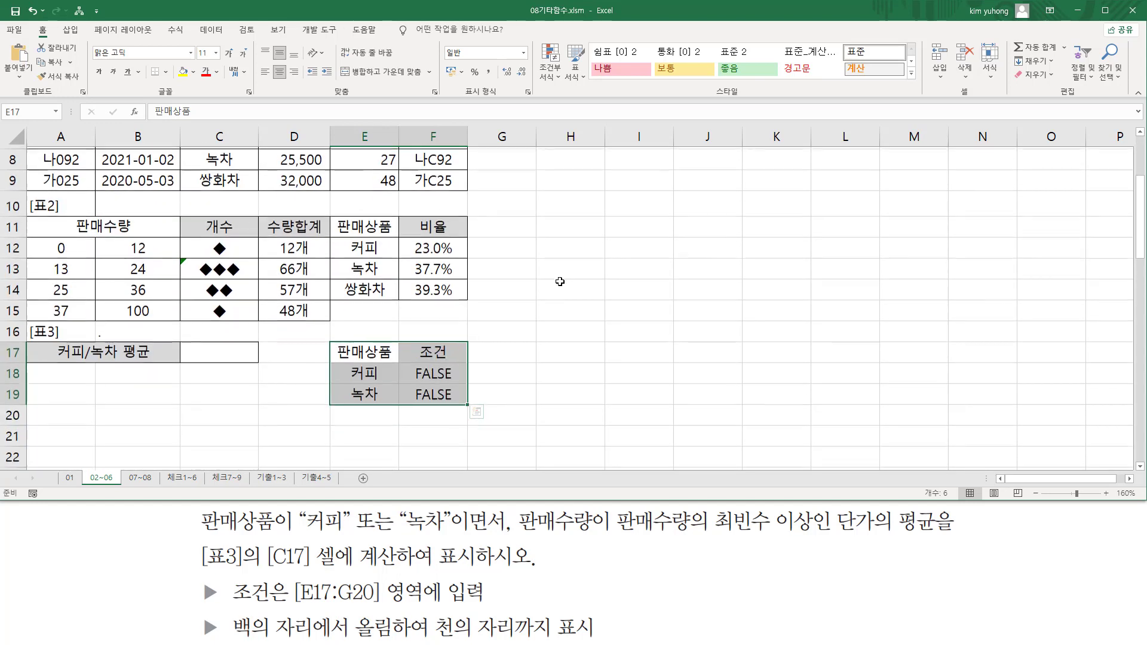
# Step: Review the criteria range E17:F19 and the 범위, 열번호 and 조건범위 arguments in the DAVERAGE syntax note
pyautogui.hotkey('ctrl', '2')
pyautogui.moveTo(328, 338); pyautogui.dragTo(471, 405)
pyautogui.press('Escape')
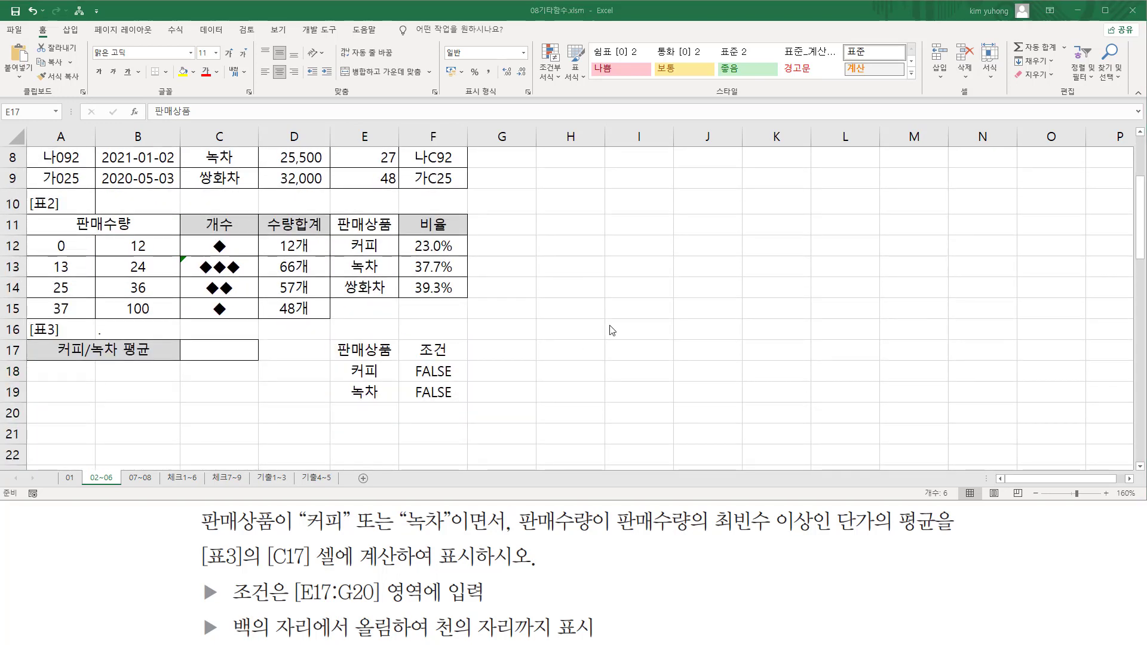
pyautogui.scroll(3, 617, 269)
pyautogui.hotkey('ctrl', '2')
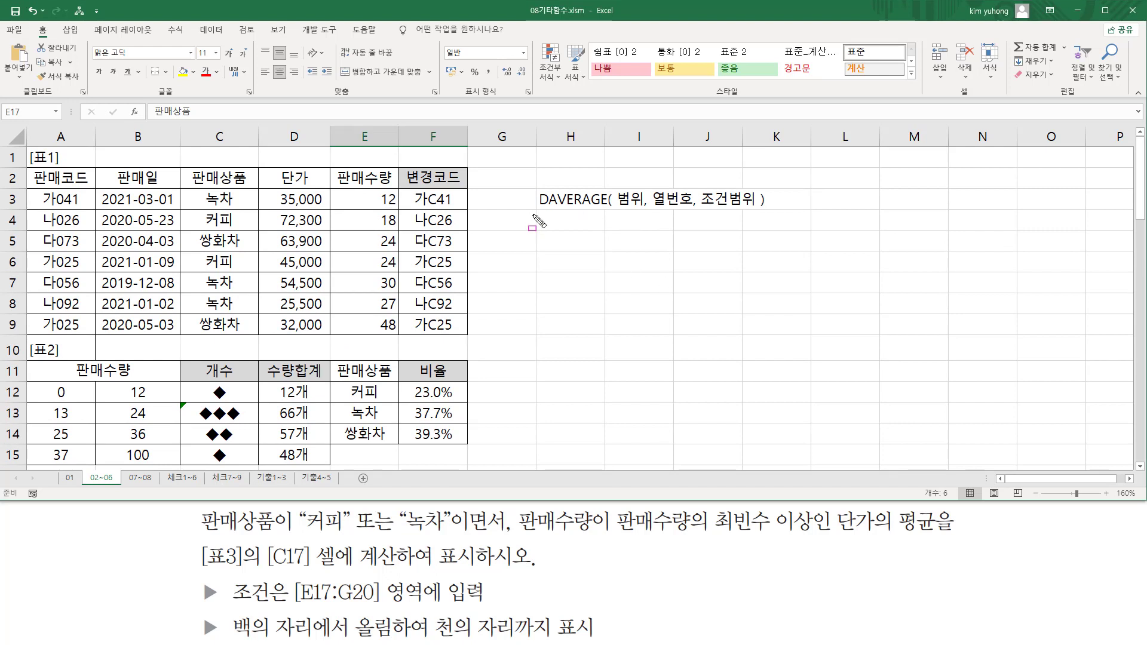
pyautogui.moveTo(534, 209); pyautogui.dragTo(609, 209)
pyautogui.moveTo(622, 210); pyautogui.dragTo(770, 210)
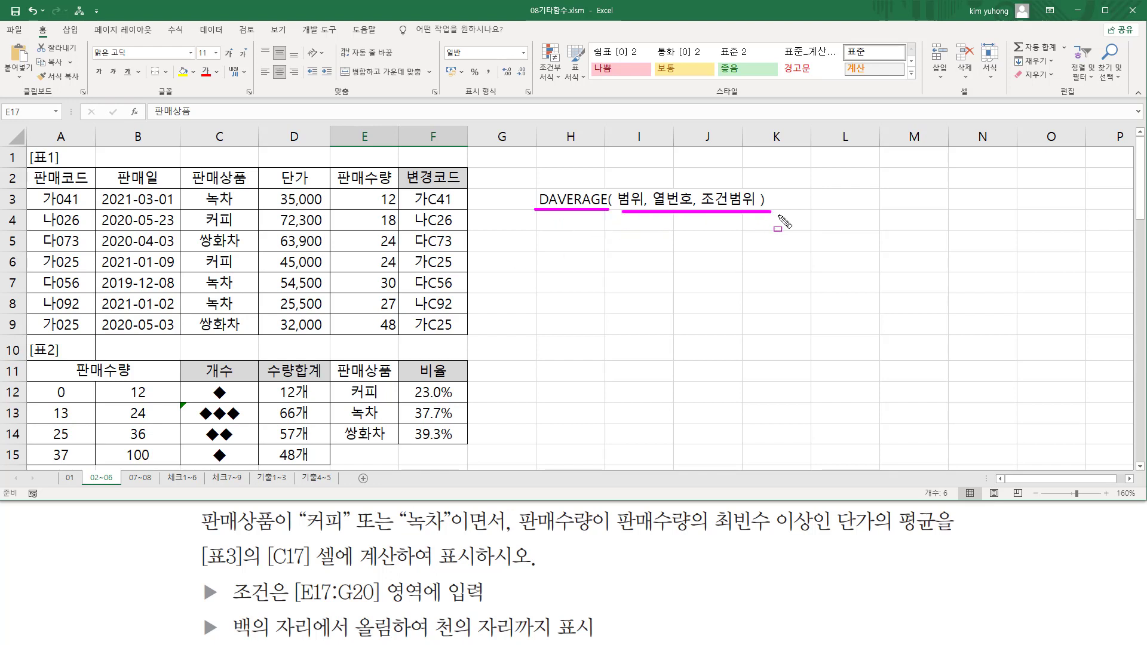
pyautogui.moveTo(615, 183); pyautogui.dragTo(758, 223)
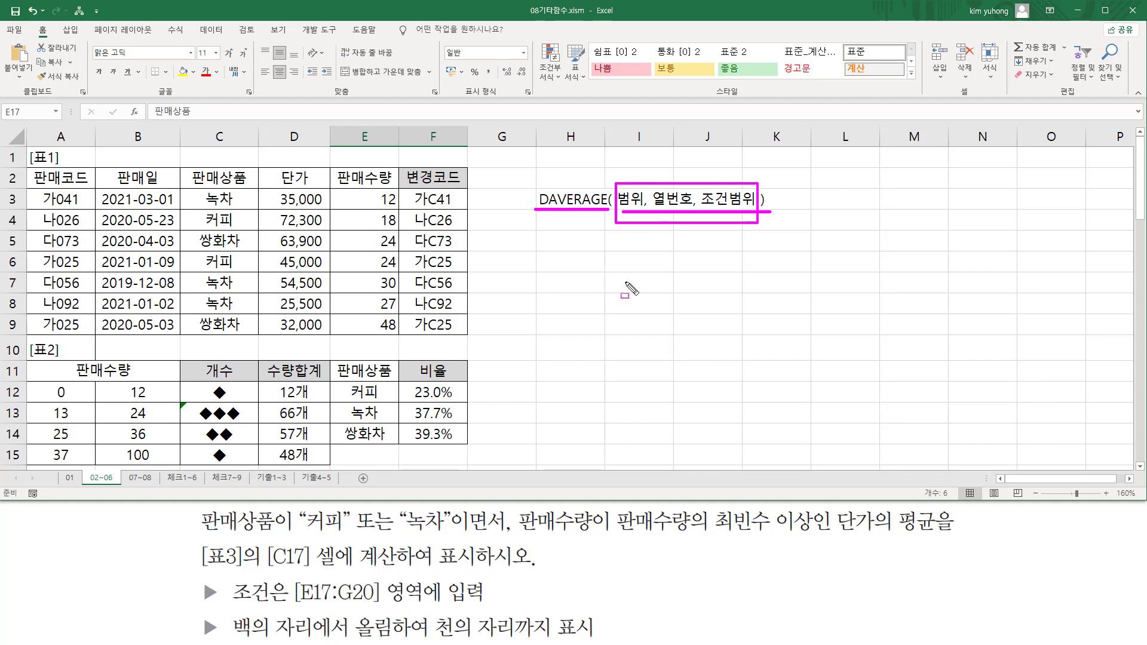
pyautogui.press('Escape')
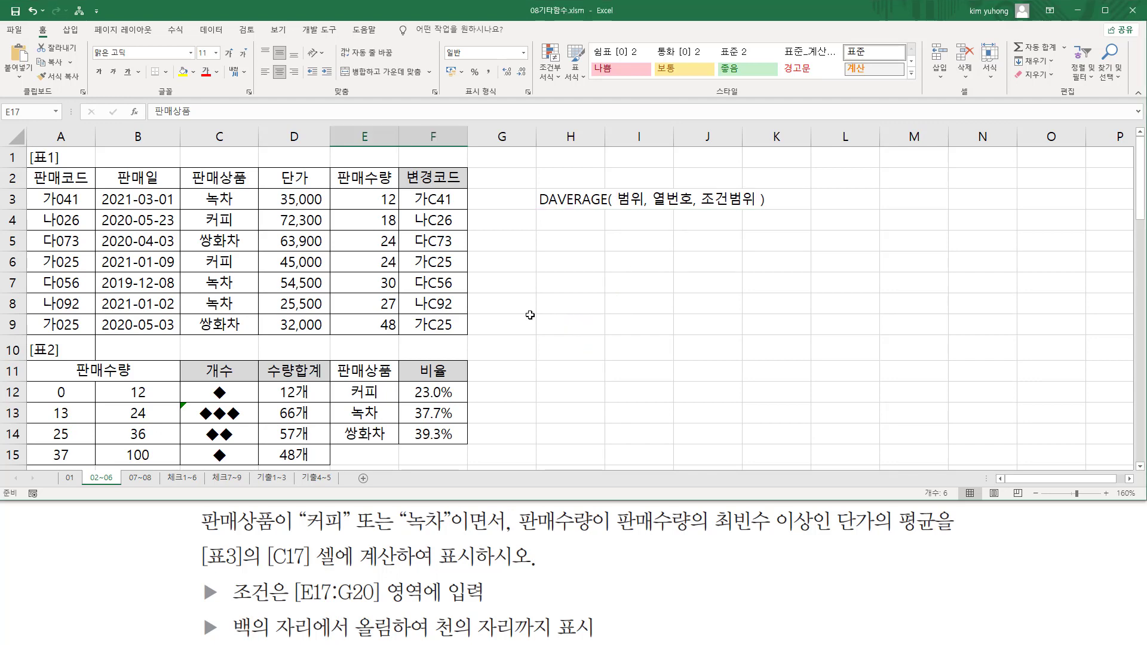
# Step: Begin a DAVERAGE formula in C17 with 표1 including its headings, A2:F9, as the database range
pyautogui.scroll(-2, 529, 314)
pyautogui.click(293, 391)
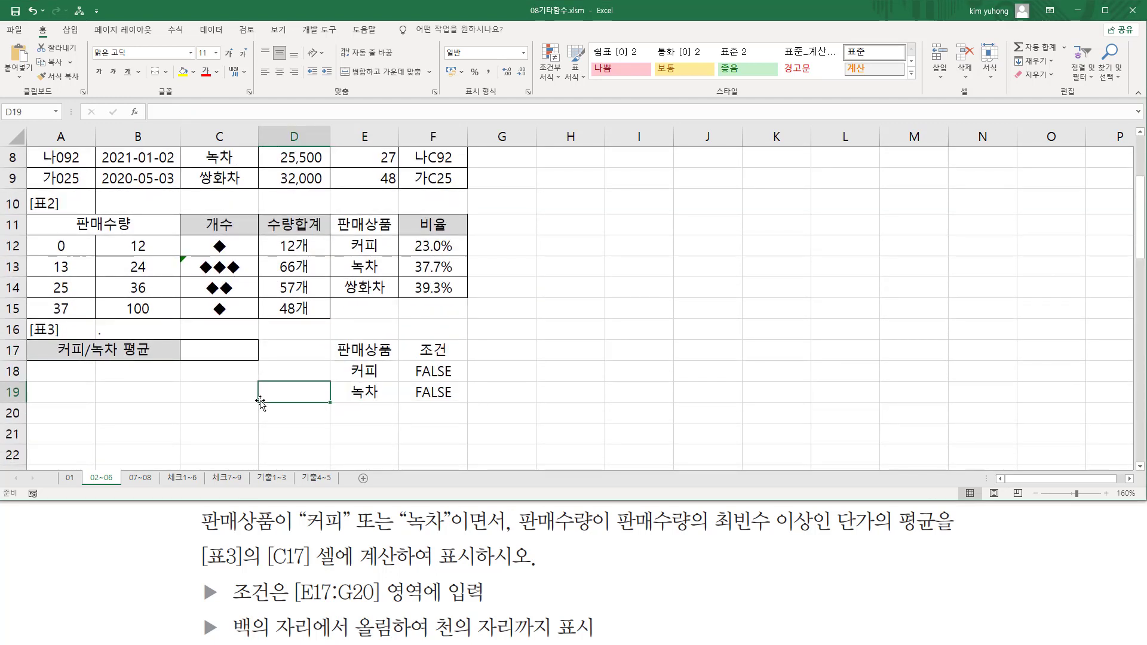
pyautogui.click(215, 349)
pyautogui.write('=')
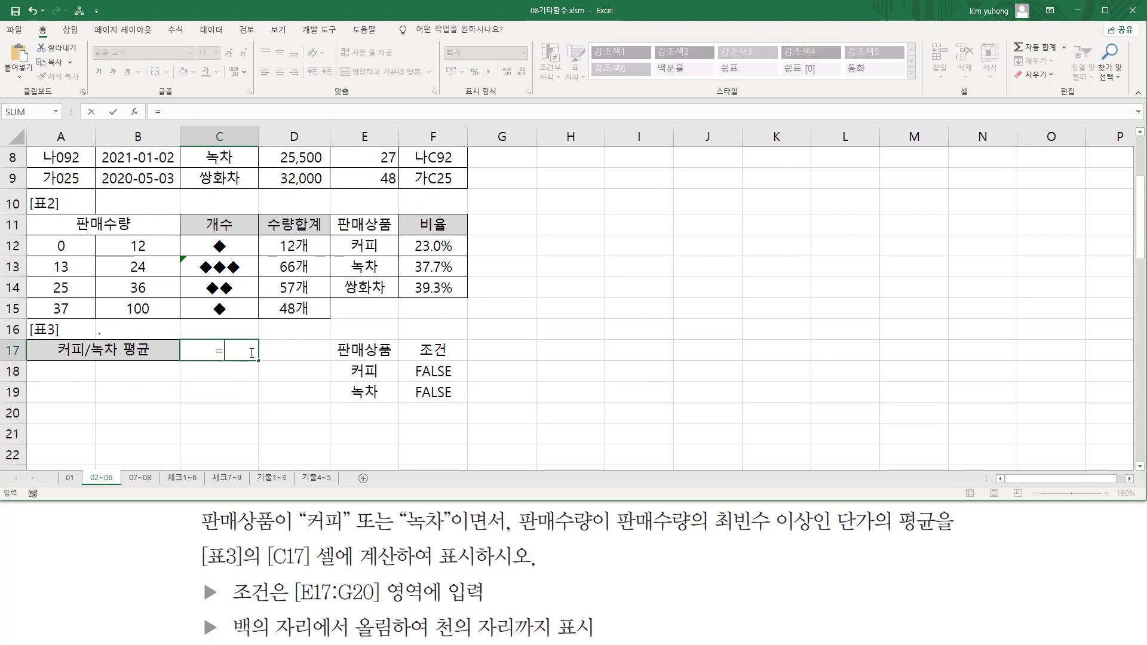
pyautogui.write('DA')
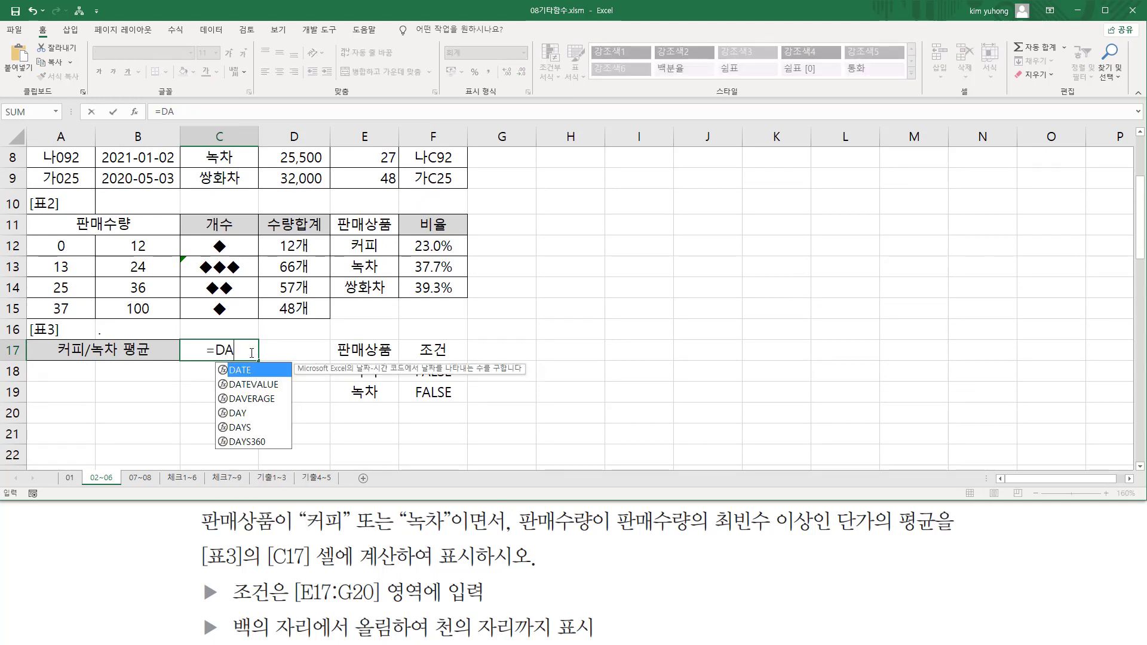
pyautogui.write('V')
pyautogui.press('Tab')
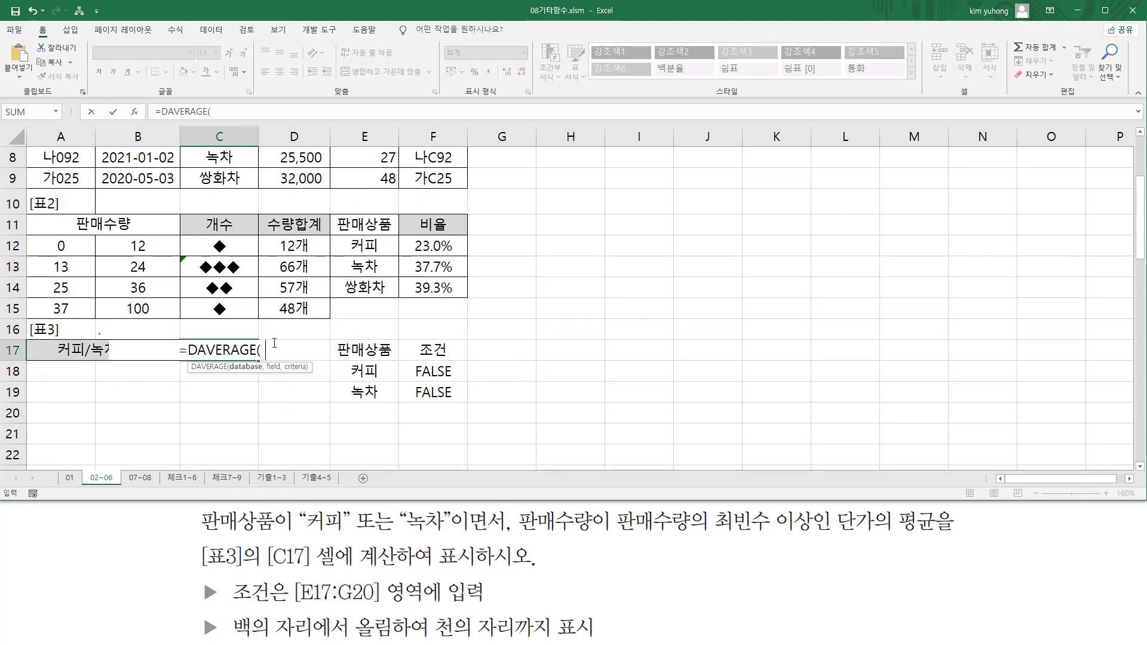
pyautogui.scroll(3, 233, 340)
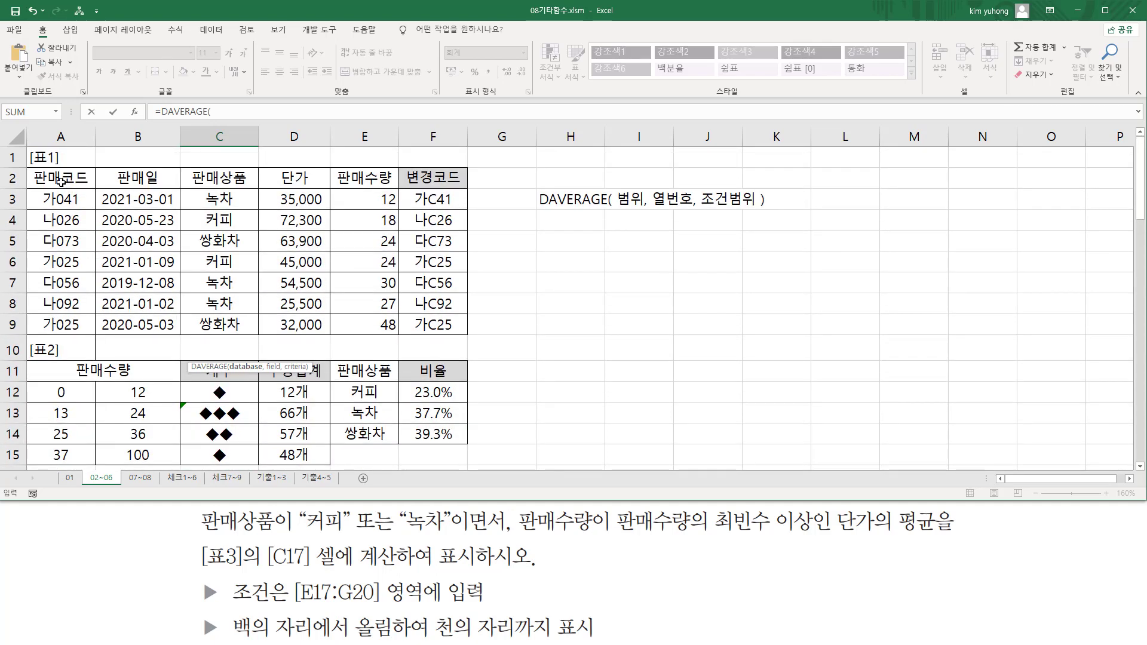
pyautogui.moveTo(60, 181); pyautogui.dragTo(424, 325)
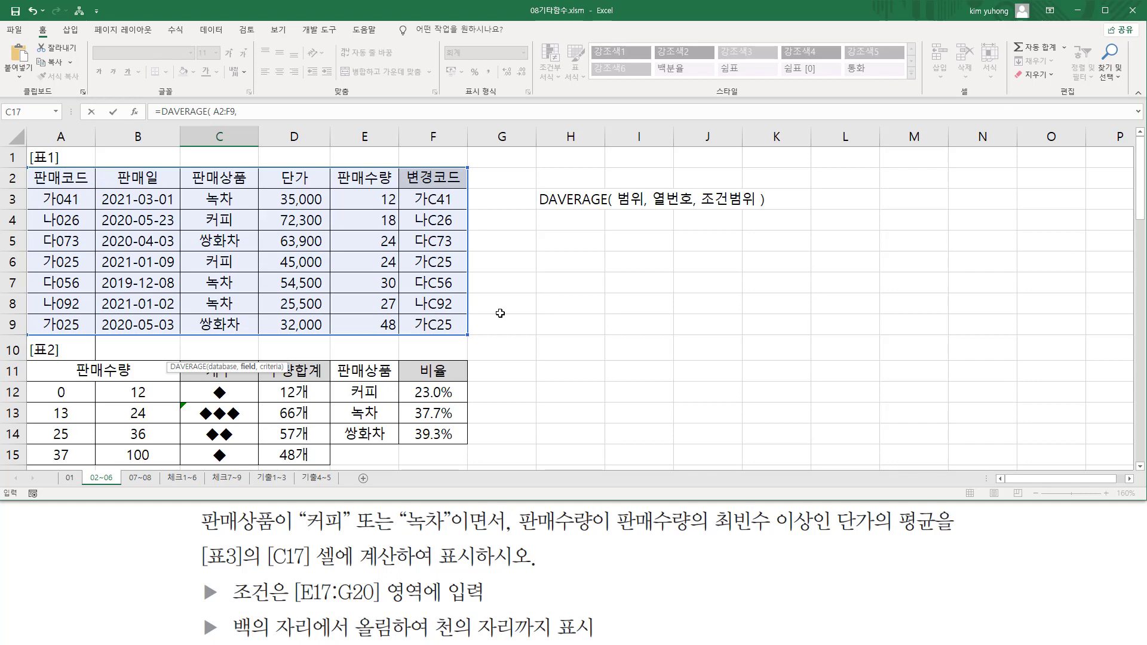
pyautogui.write(',')
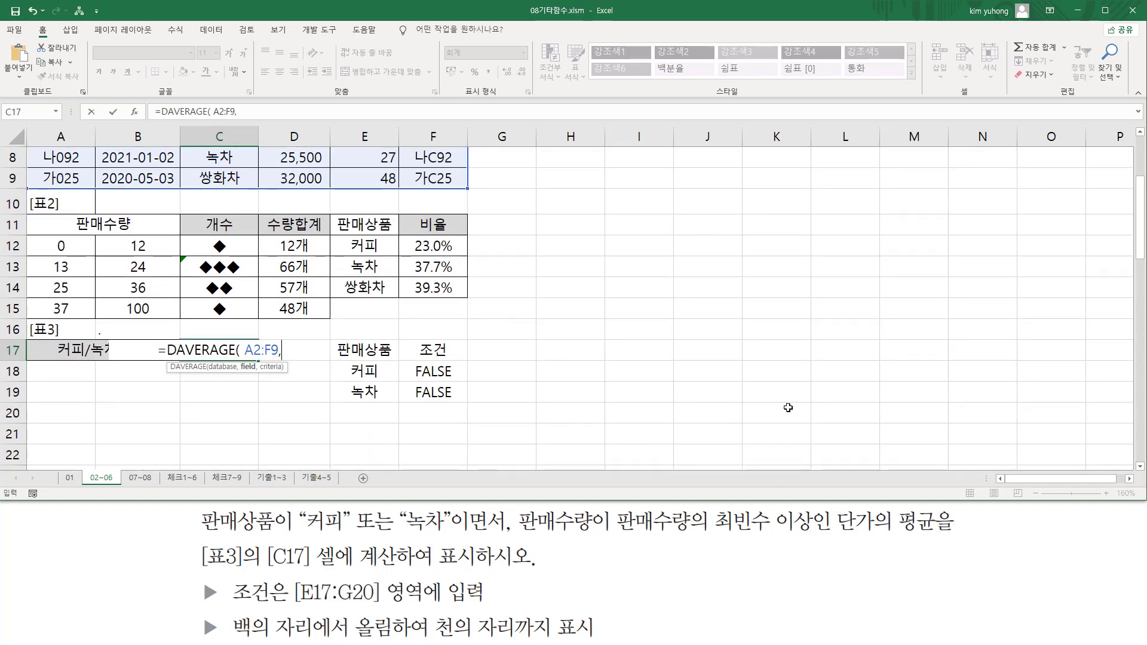
# Step: Enter 4 as the field argument of the DAVERAGE formula, for the 단가 column of 표1
pyautogui.scroll(3, 797, 216)
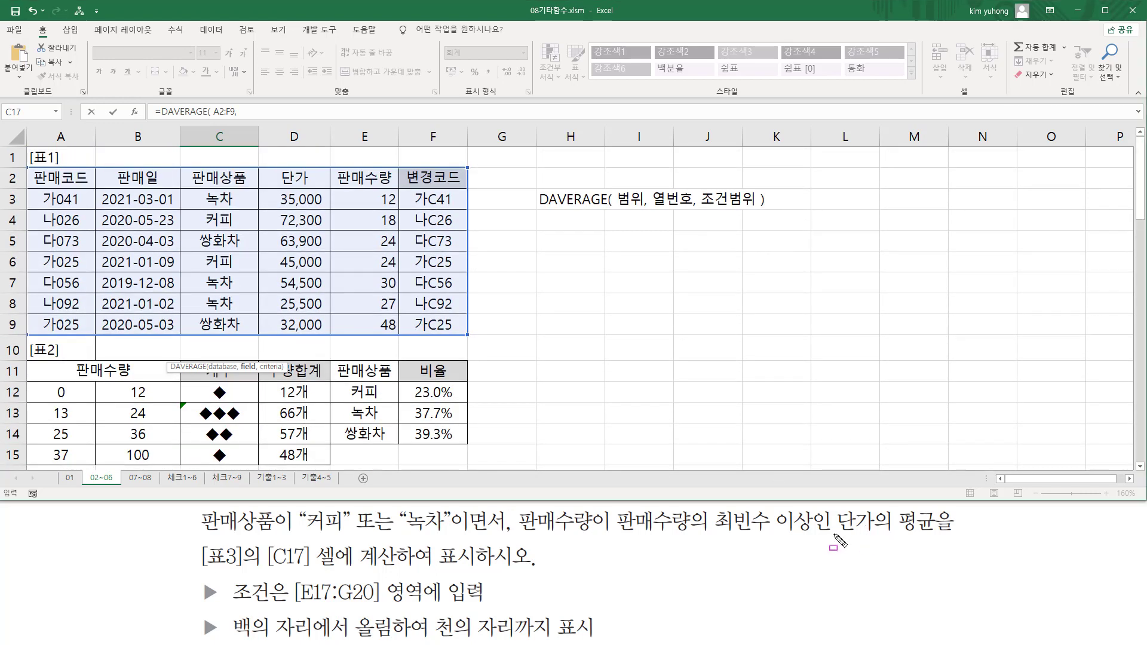
pyautogui.moveTo(833, 534); pyautogui.dragTo(941, 535)
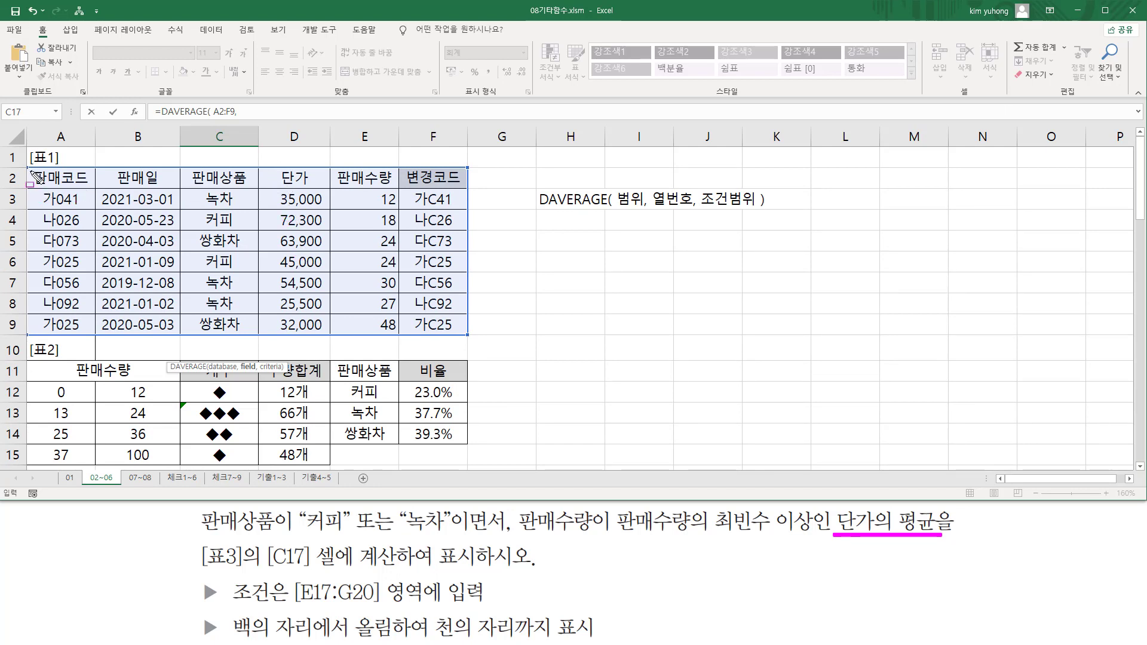
pyautogui.moveTo(28, 167)
pyautogui.mouseDown()
pyautogui.moveTo(340, 302)
pyautogui.moveTo(485, 334)
pyautogui.mouseUp()
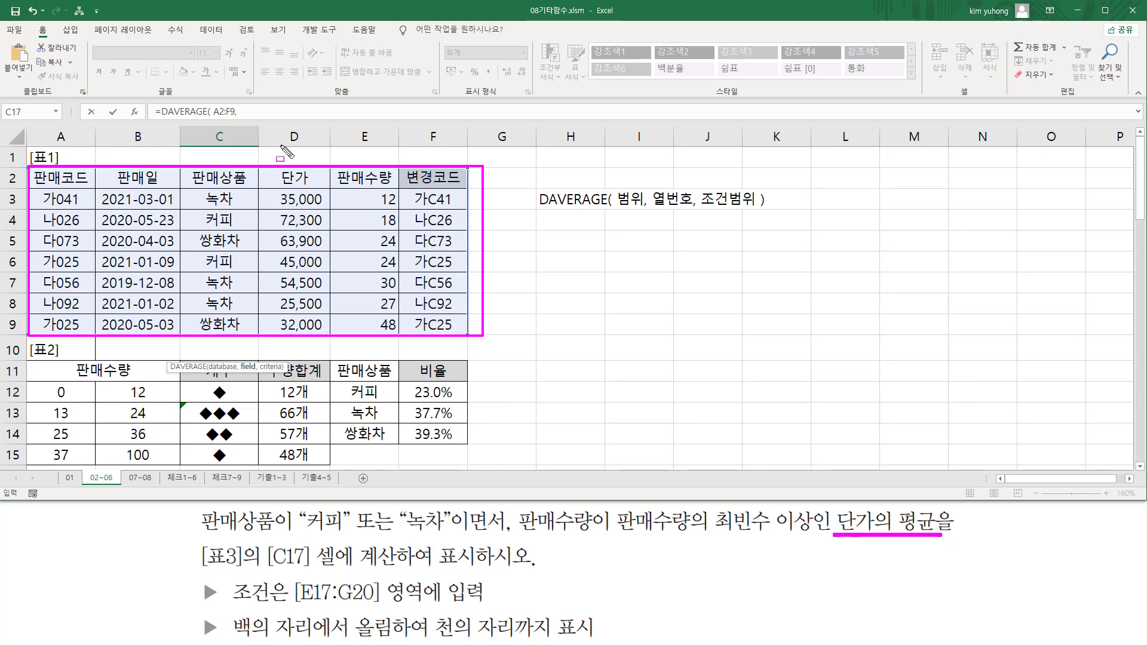
pyautogui.moveTo(281, 146); pyautogui.dragTo(315, 330)
pyautogui.press('Escape')
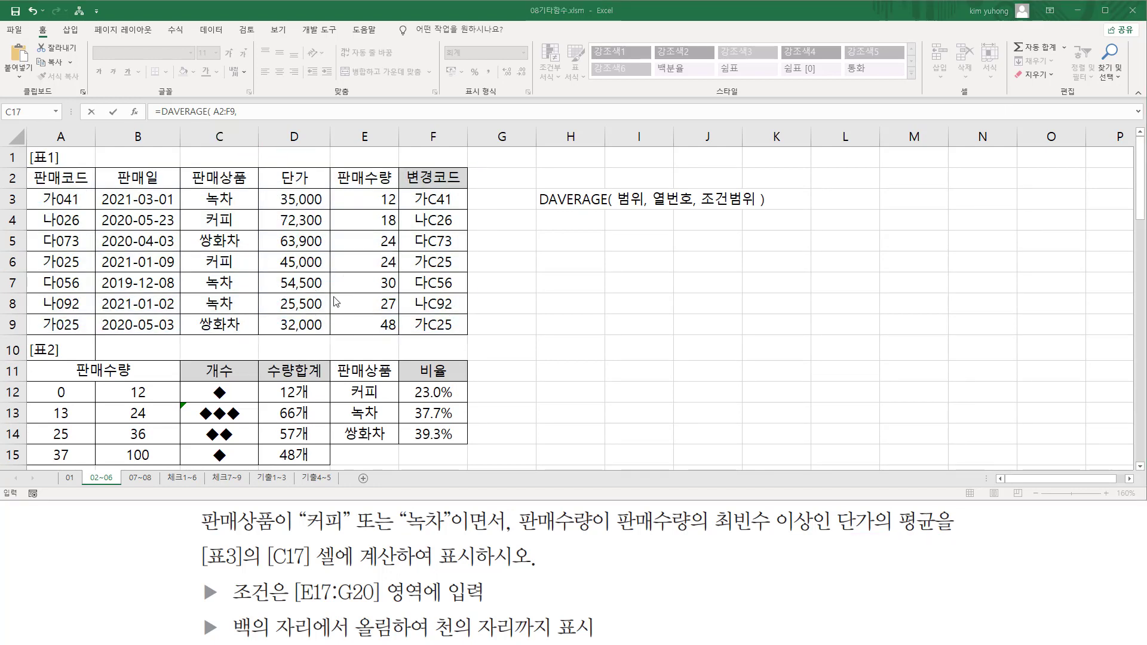
pyautogui.scroll(-2, 334, 298)
pyautogui.click(292, 352)
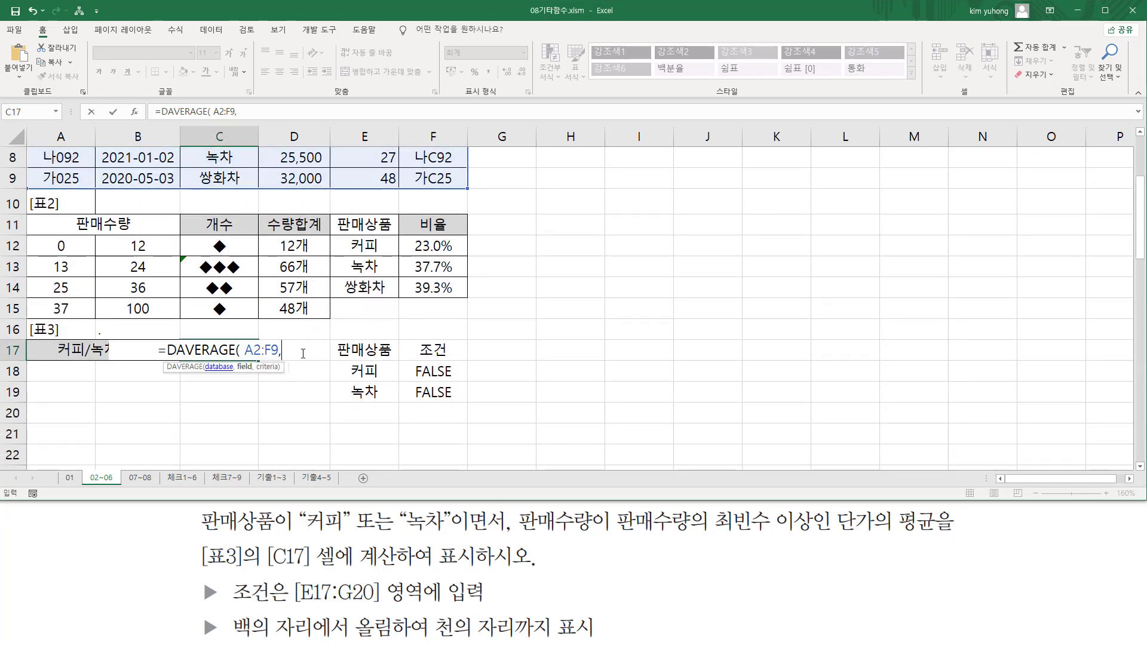
pyautogui.write('4 ,')
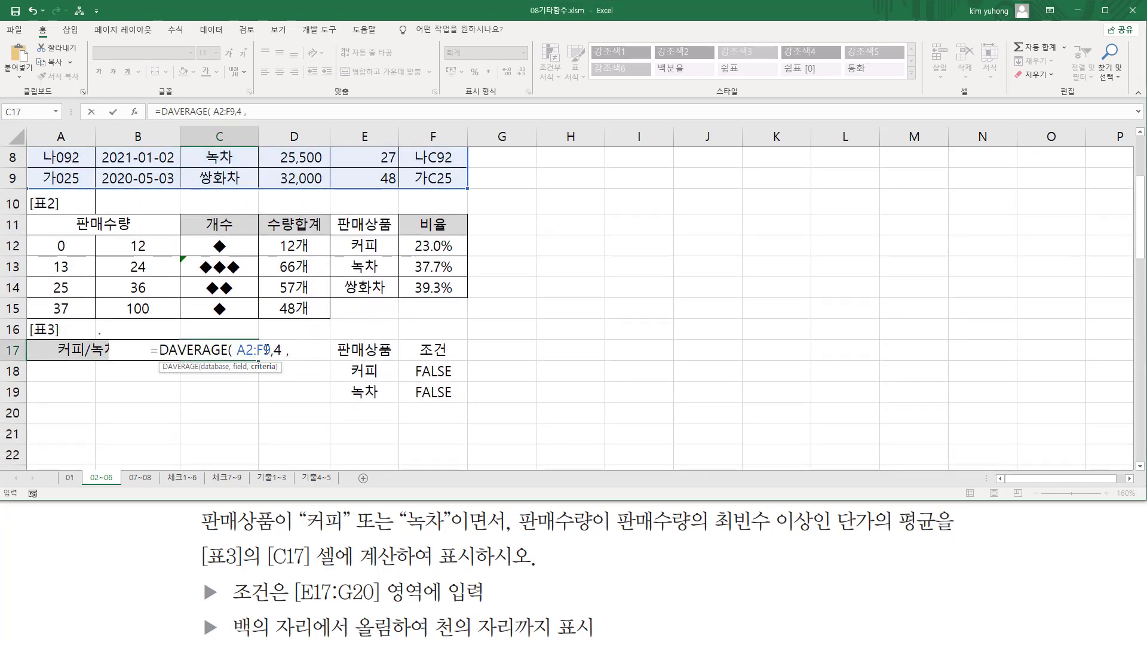
pyautogui.click(274, 350)
pyautogui.click(307, 351)
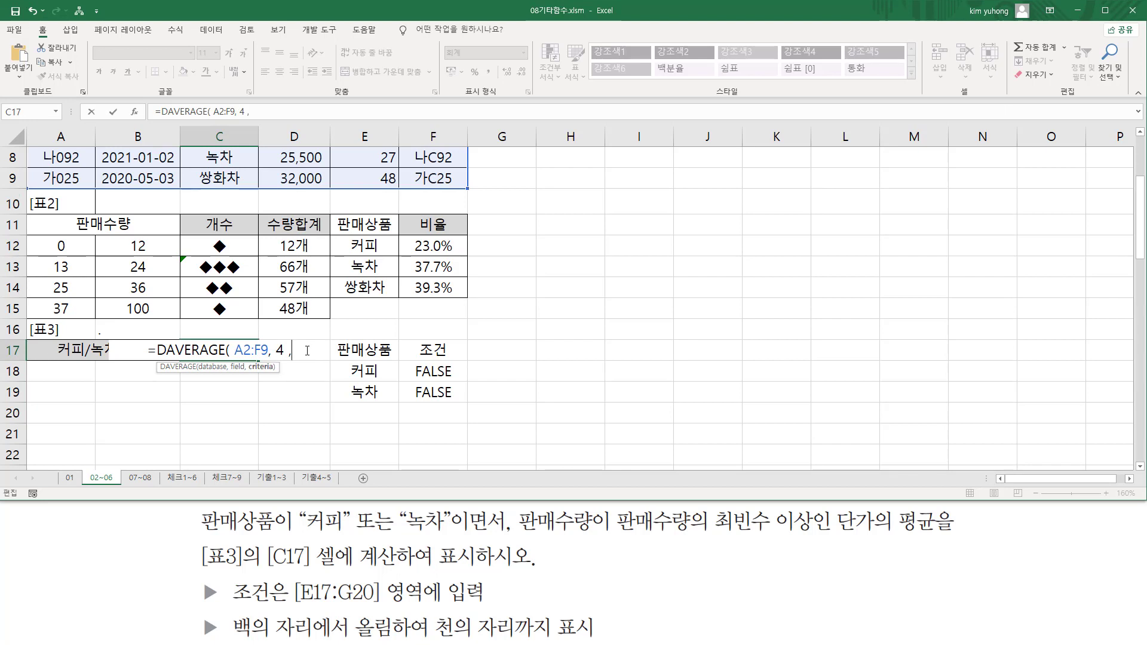
# Step: Use E17:F19 as the criteria argument and complete the DAVERAGE formula in C17
pyautogui.moveTo(337, 343)
pyautogui.mouseDown()
pyautogui.moveTo(359, 363)
pyautogui.moveTo(468, 402)
pyautogui.mouseUp()
pyautogui.press('Escape')
pyautogui.moveTo(344, 350); pyautogui.dragTo(451, 392)
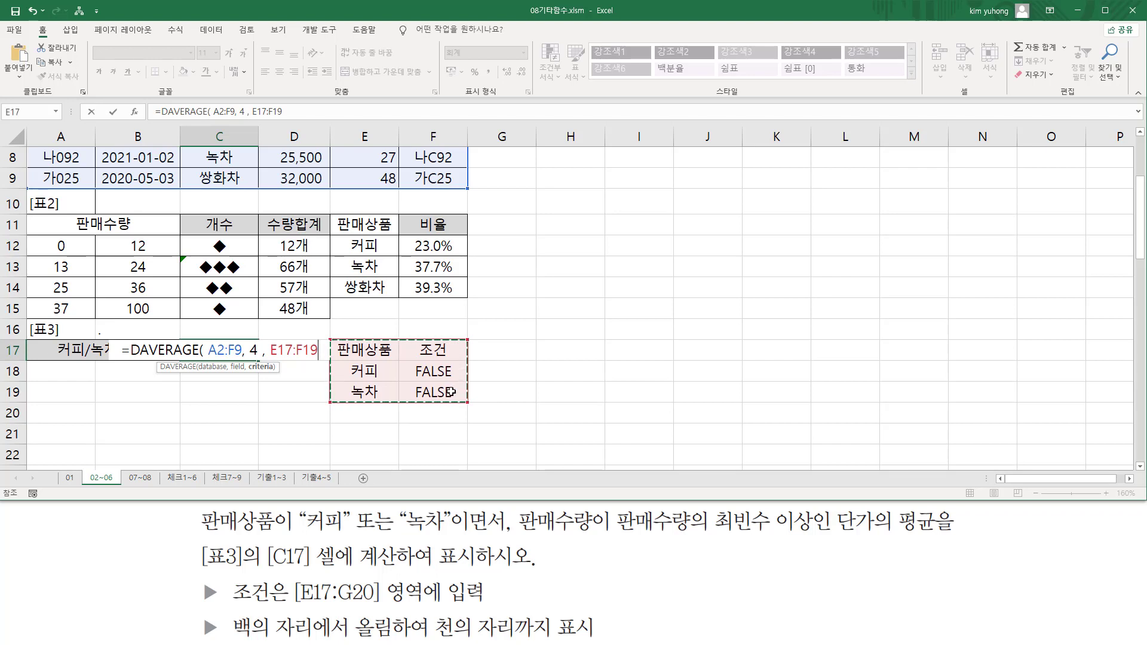
pyautogui.write(')')
pyautogui.press('Return')
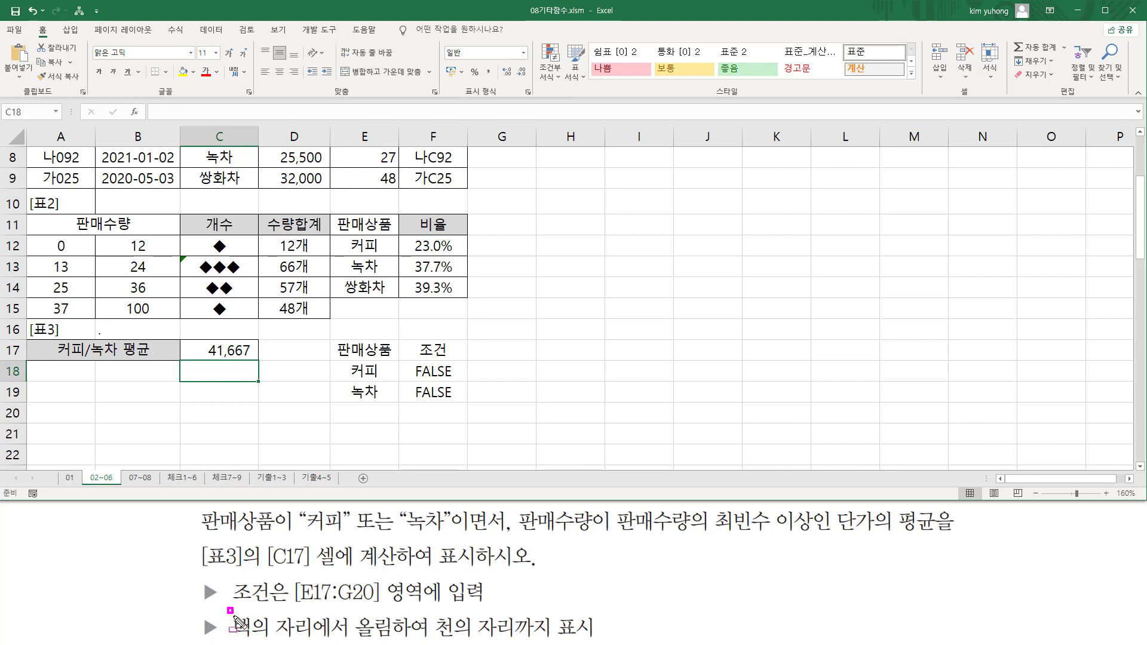
# Step: Check the task's rounding requirement and wrap the DAVERAGE expression in C17 in a ROUNDUP function
pyautogui.moveTo(227, 608)
pyautogui.mouseDown()
pyautogui.moveTo(313, 641)
pyautogui.moveTo(395, 640)
pyautogui.mouseUp()
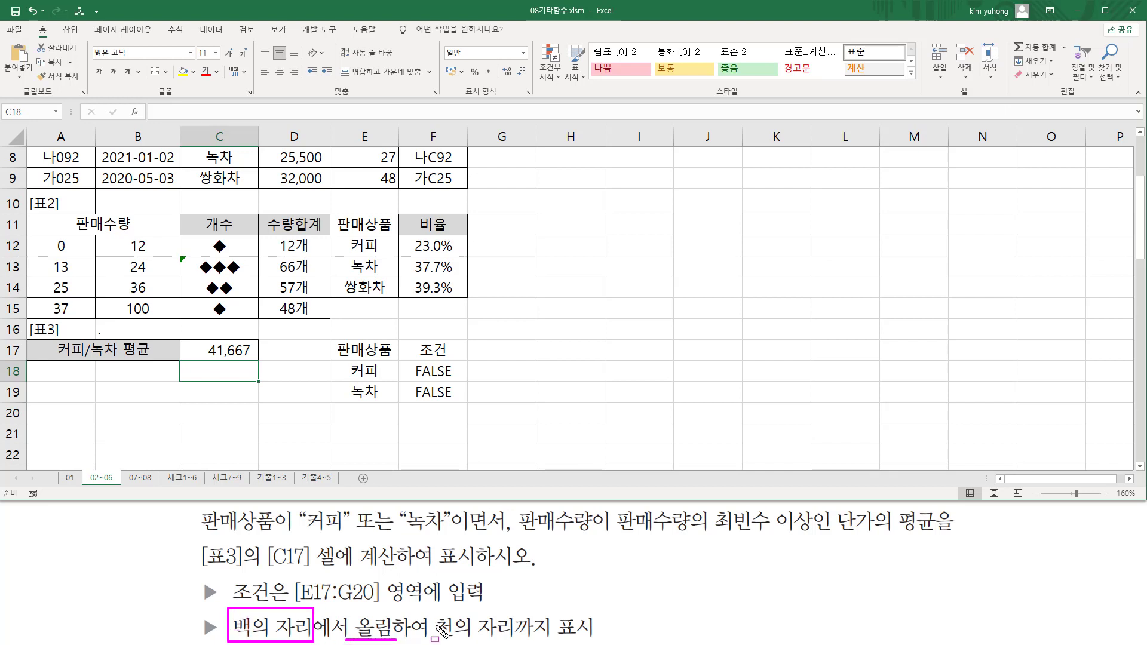
pyautogui.moveTo(437, 605)
pyautogui.mouseDown()
pyautogui.moveTo(445, 637)
pyautogui.moveTo(602, 641)
pyautogui.mouseUp()
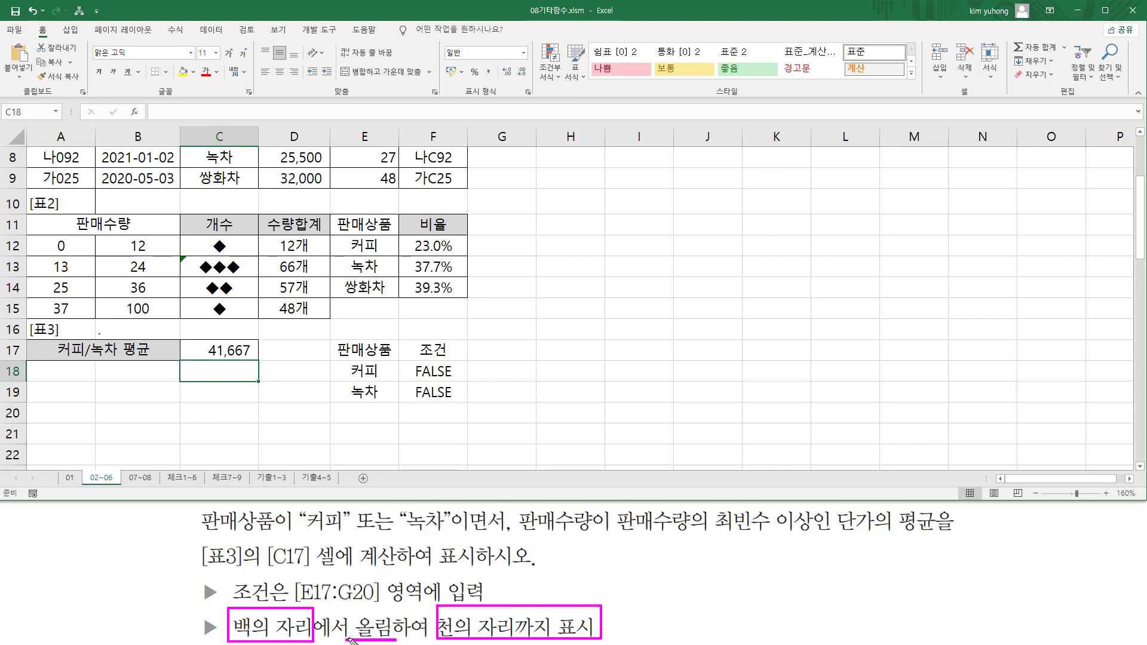
pyautogui.moveTo(356, 611); pyautogui.dragTo(395, 642)
pyautogui.moveTo(198, 356); pyautogui.dragTo(255, 356)
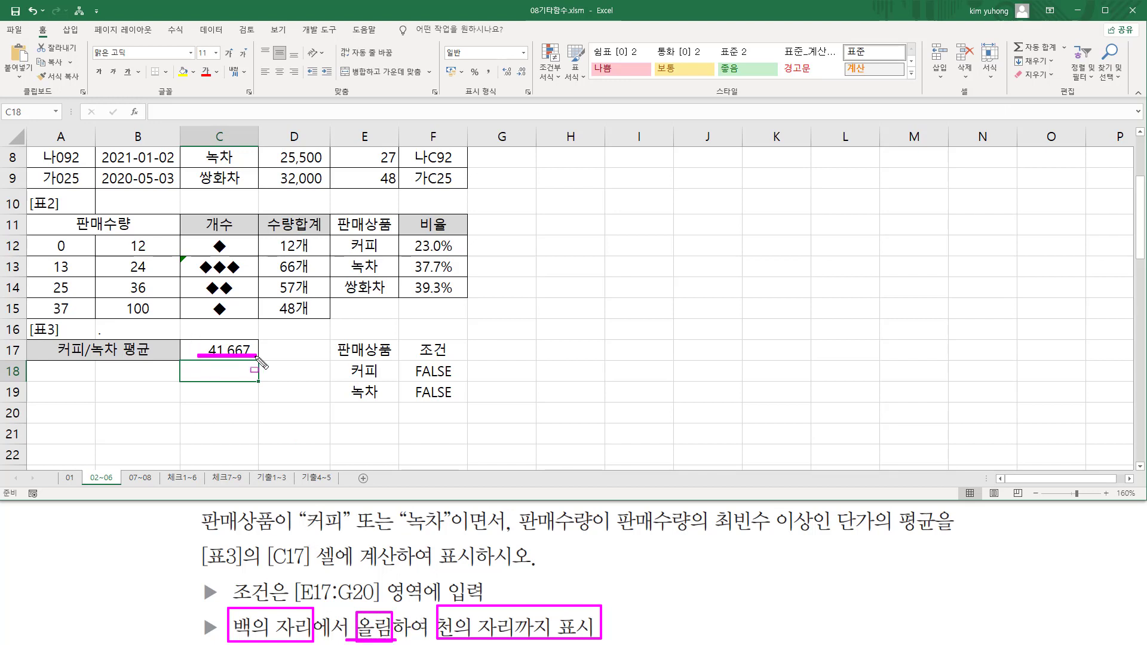
pyautogui.press('Escape')
pyautogui.doubleClick(219, 348)
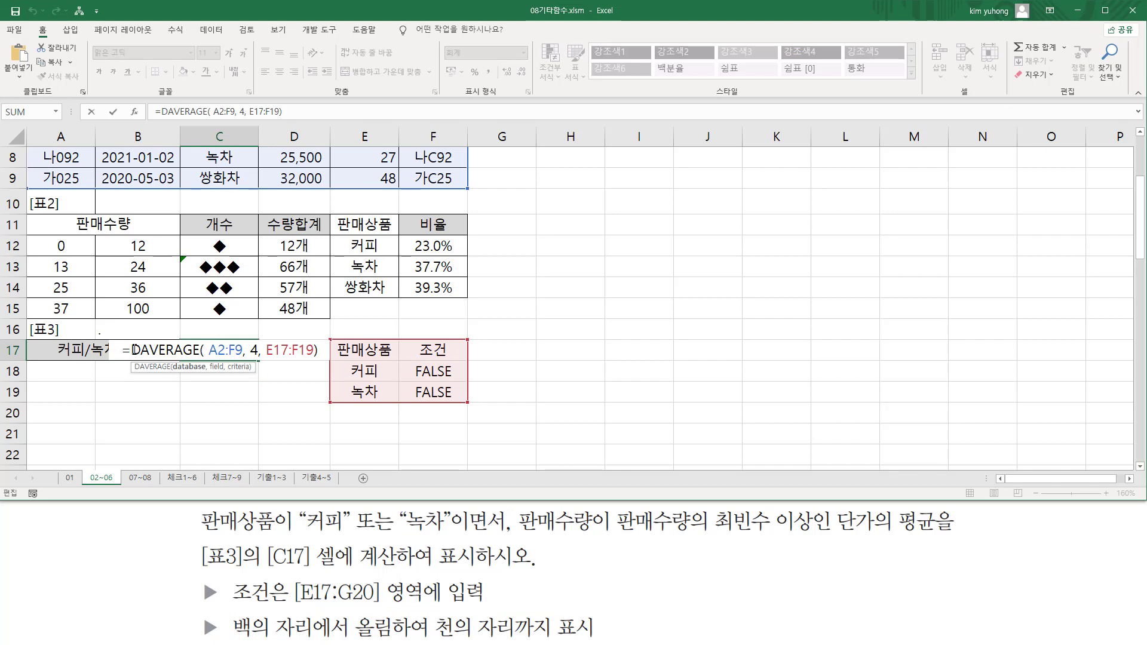
pyautogui.click(132, 350)
pyautogui.write('R')
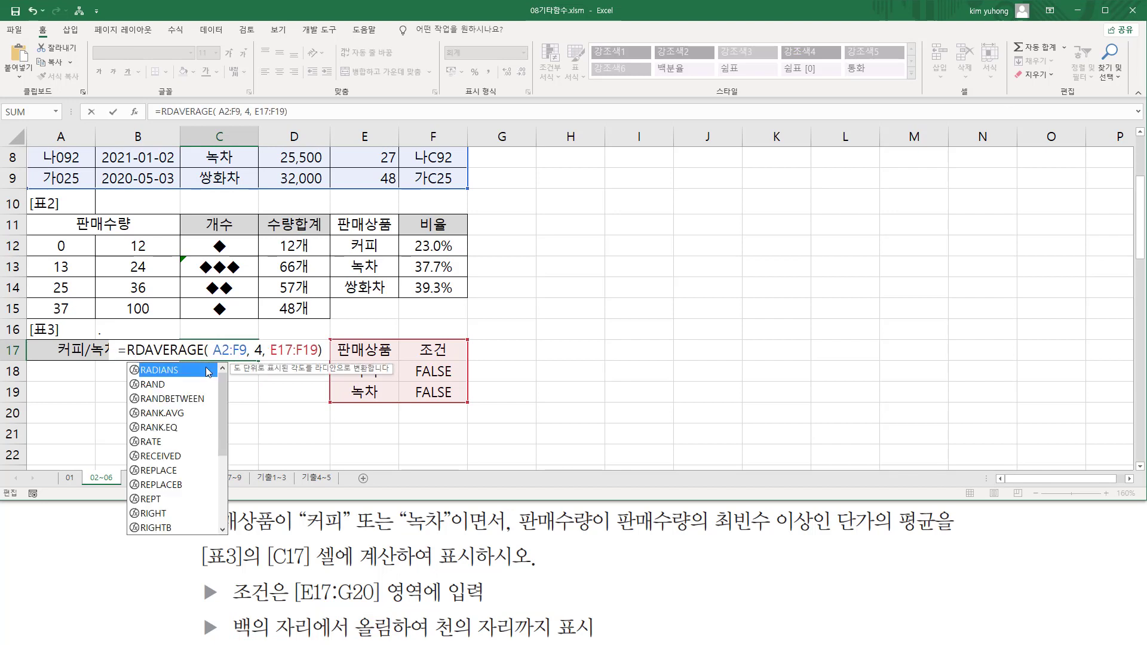
pyautogui.write('OUND')
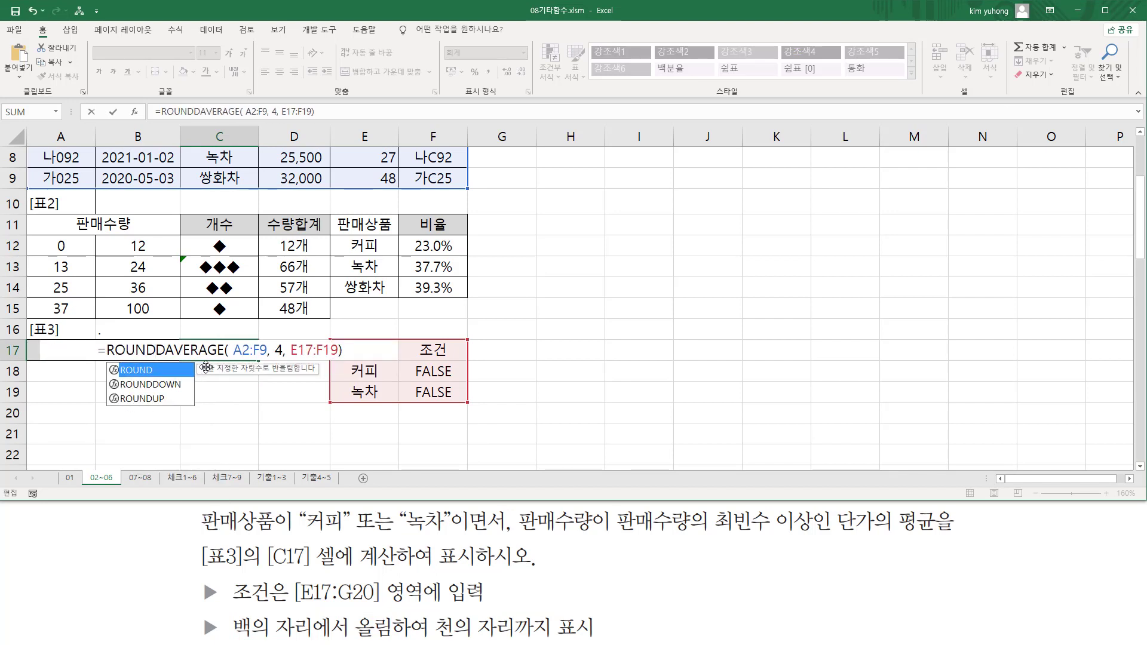
pyautogui.write('UP')
pyautogui.press('Tab')
pyautogui.hotkey('shift', 'End')
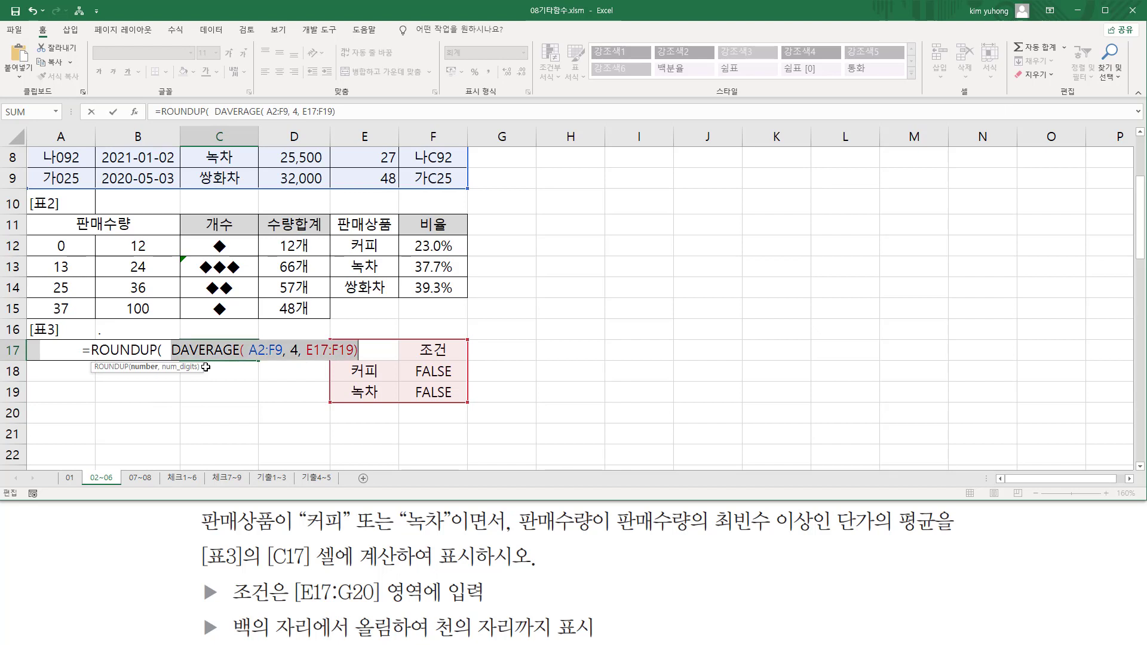
# Step: Set the digits argument of ROUNDUP to -3 to round up to thousands, and complete the C17 formula
pyautogui.press('End')
pyautogui.write(',')
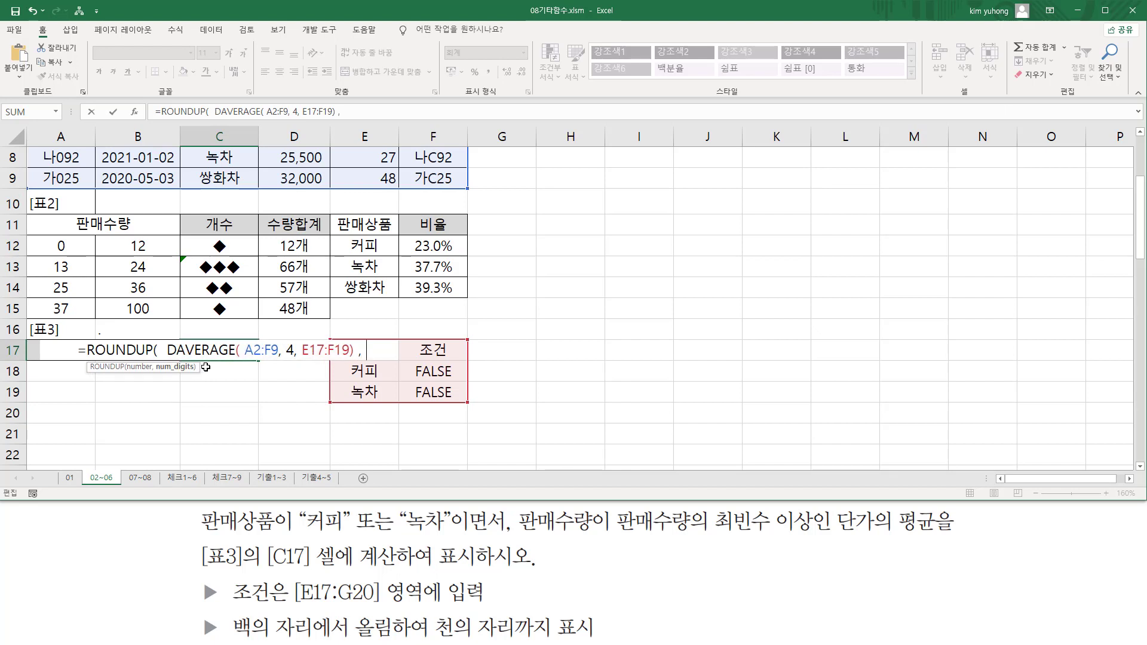
pyautogui.write(' -')
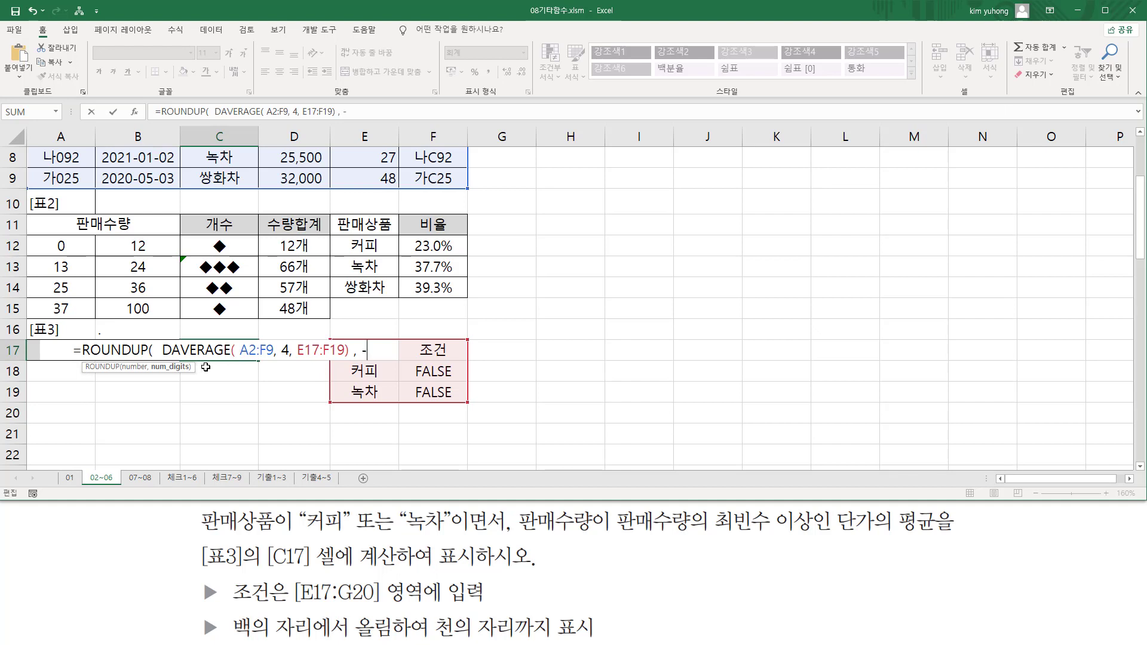
pyautogui.write('3 )')
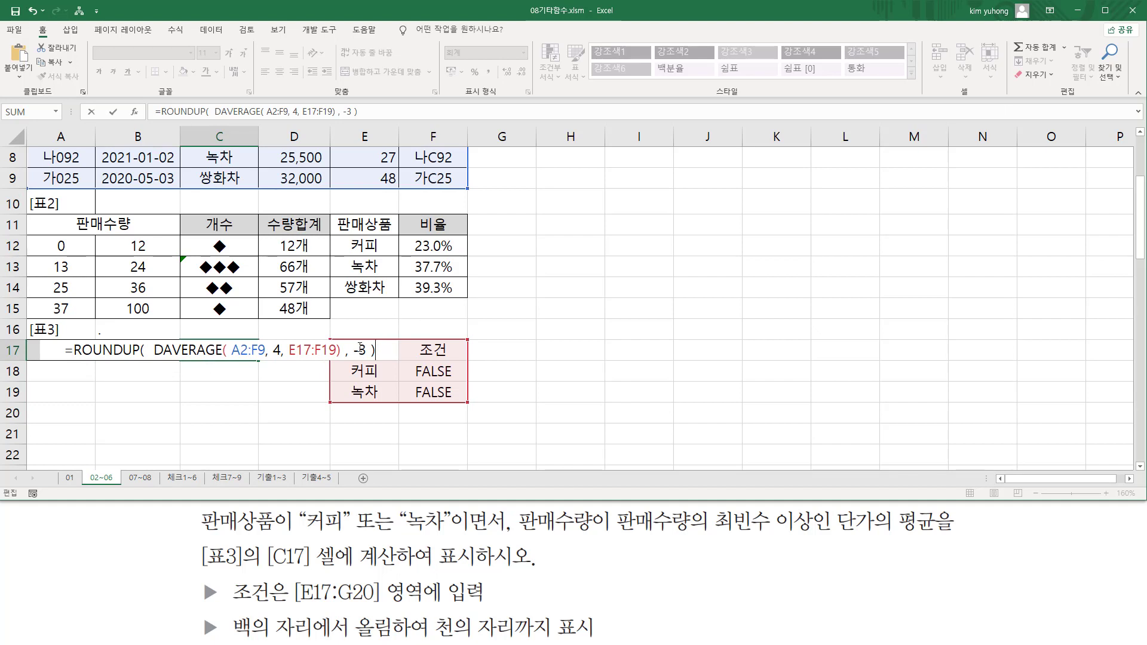
pyautogui.click(368, 351)
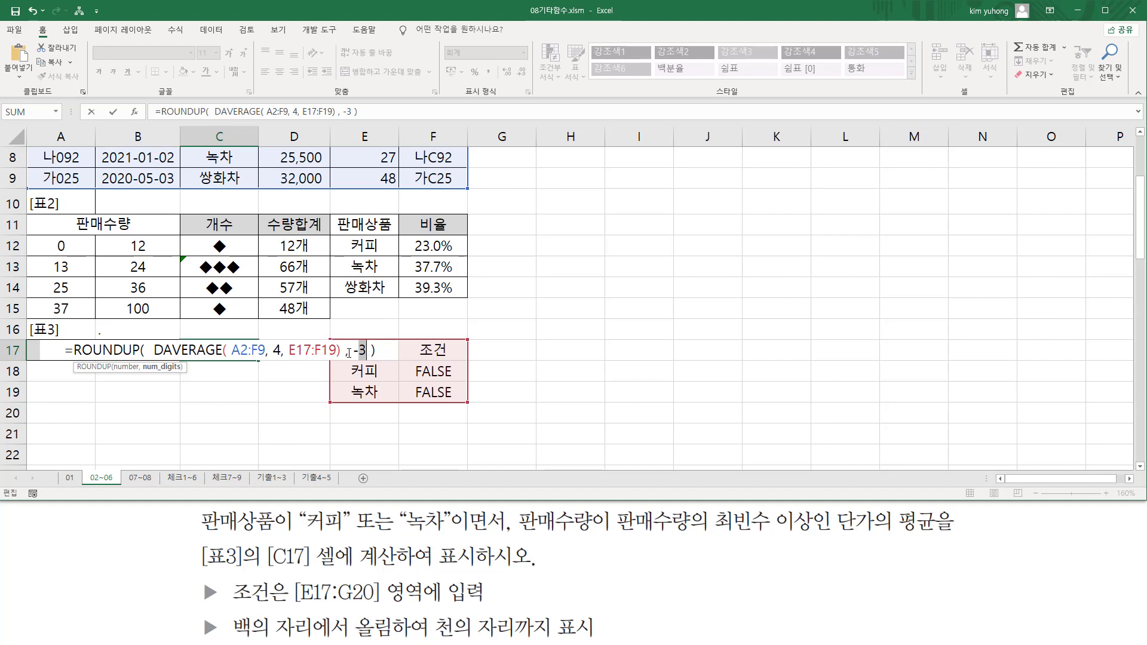
pyautogui.moveTo(351, 353); pyautogui.dragTo(367, 353)
pyautogui.click(367, 352)
pyautogui.press('Return')
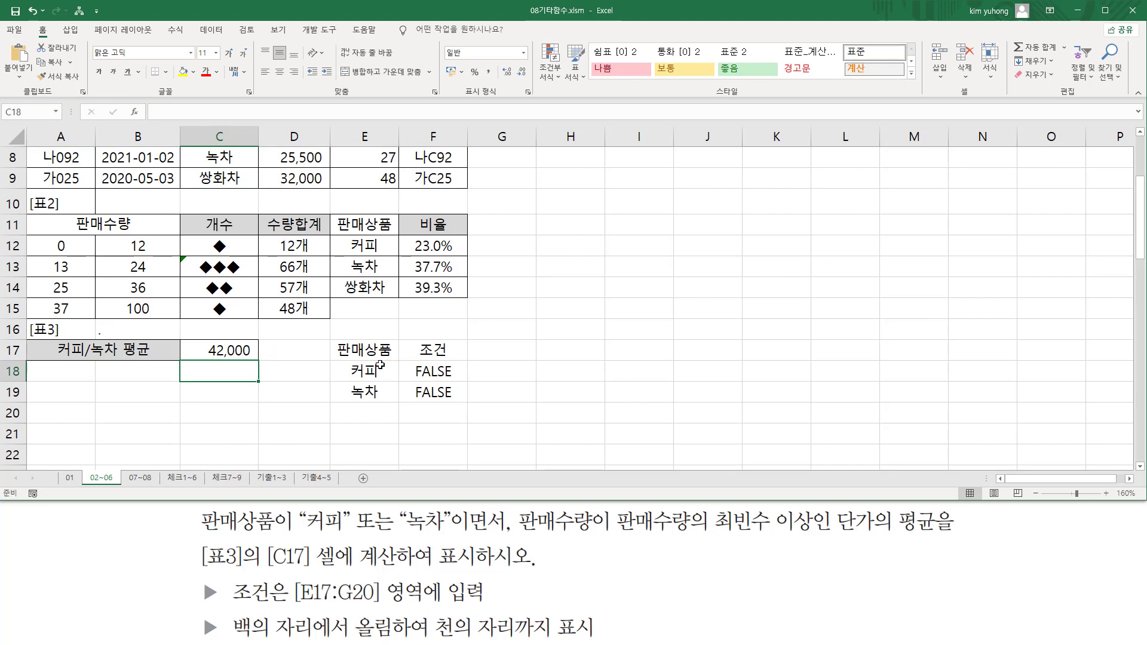
# Step: Note the C17 formula in H17 as text: '=ROUNDUP( DAVERAGE( A2:F9, 4, E17:F19) , -3 )
pyautogui.click(233, 351)
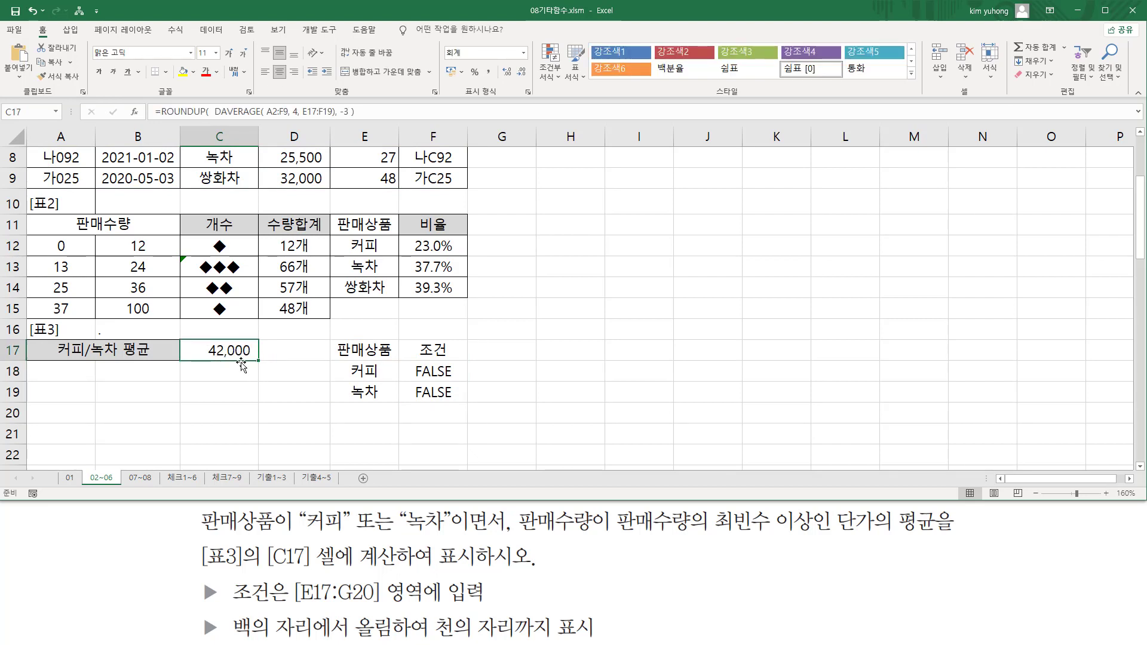
pyautogui.click(555, 351)
pyautogui.write('=ROUNDUP(  DAVERAGE( A2:F9, 4, E17:F19), -3 )')
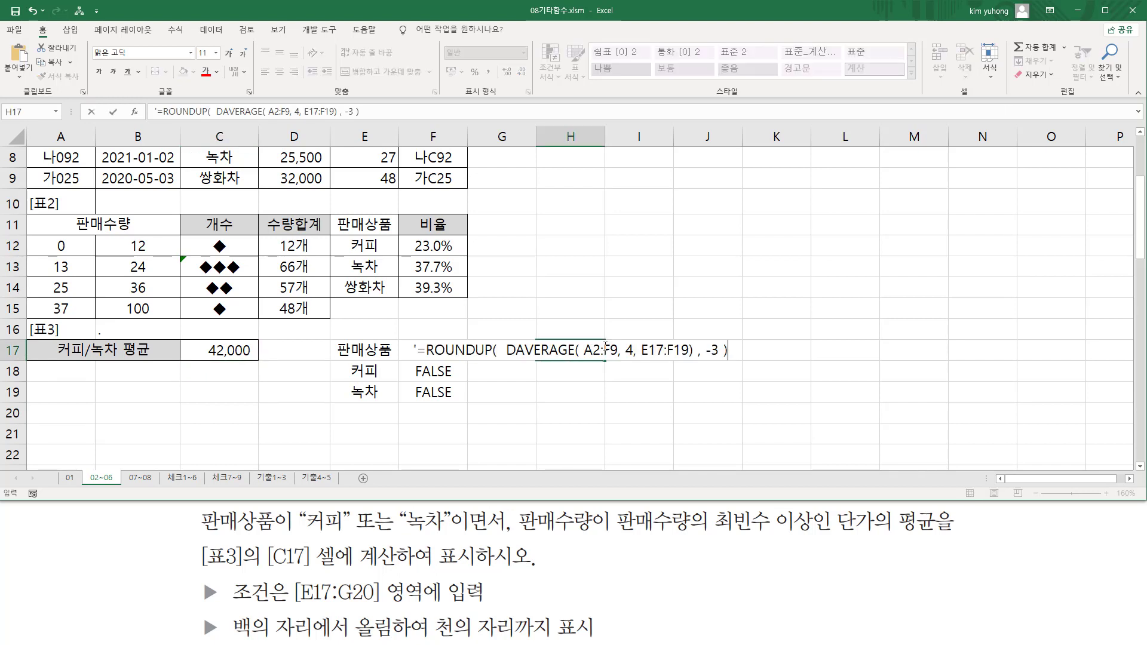
pyautogui.press('Return')
# Step: Left-align the formula text in H17 and set its font colour to red
pyautogui.click(603, 350)
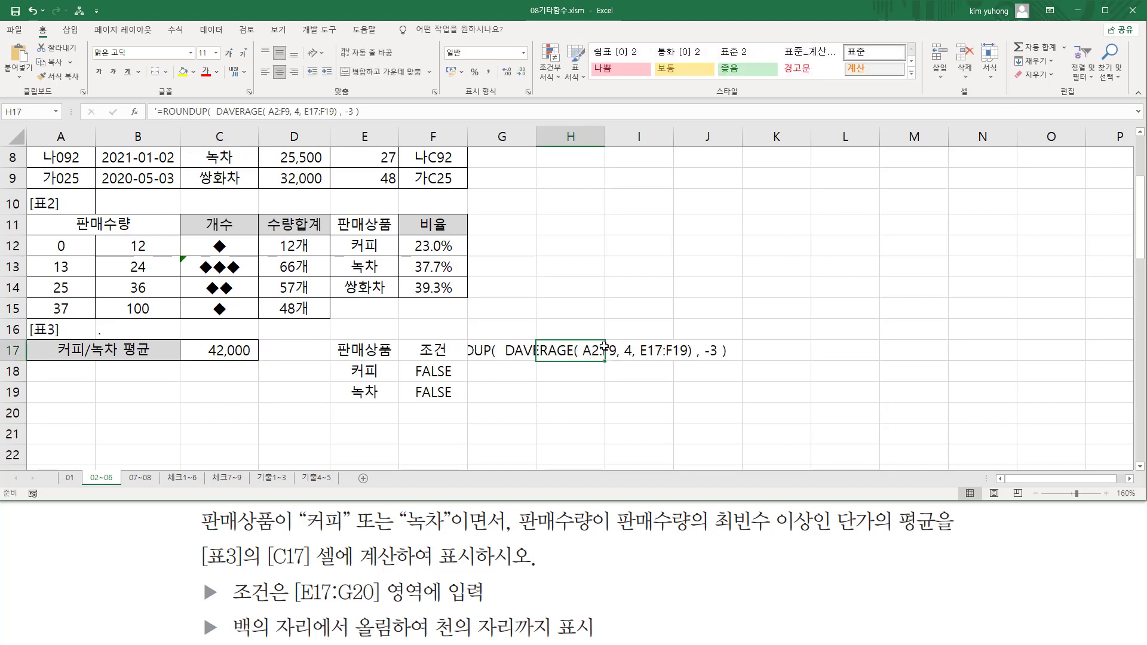
pyautogui.click(265, 71)
pyautogui.click(206, 72)
pyautogui.click(744, 412)
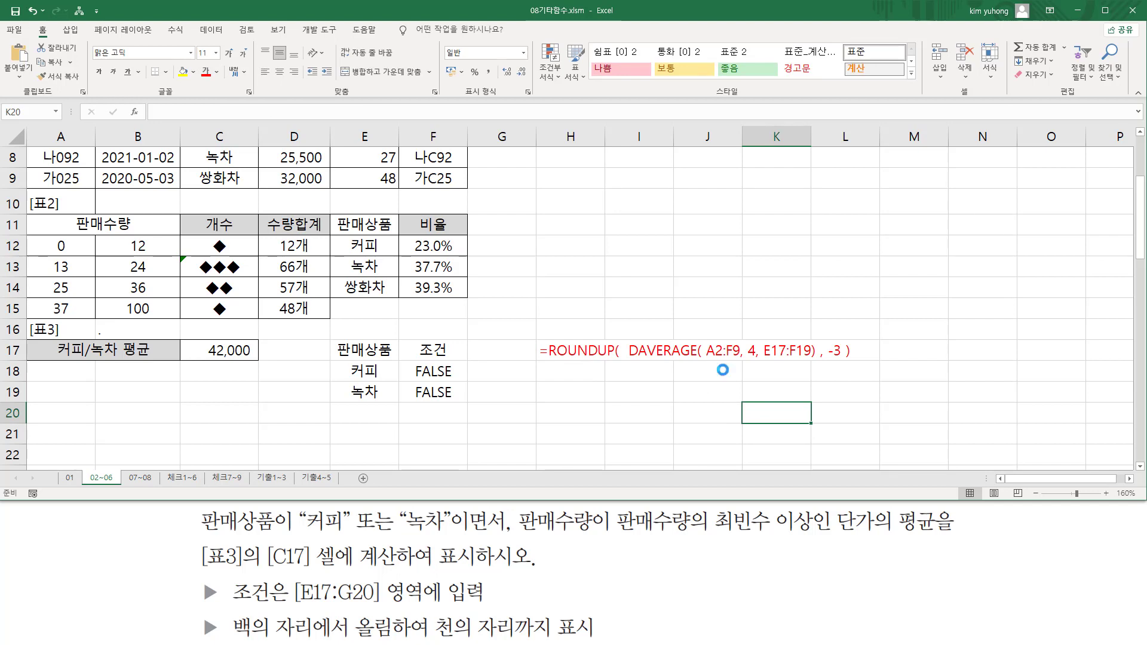
pyautogui.moveTo(705, 336); pyautogui.dragTo(735, 365)
pyautogui.moveTo(744, 359); pyautogui.dragTo(754, 358)
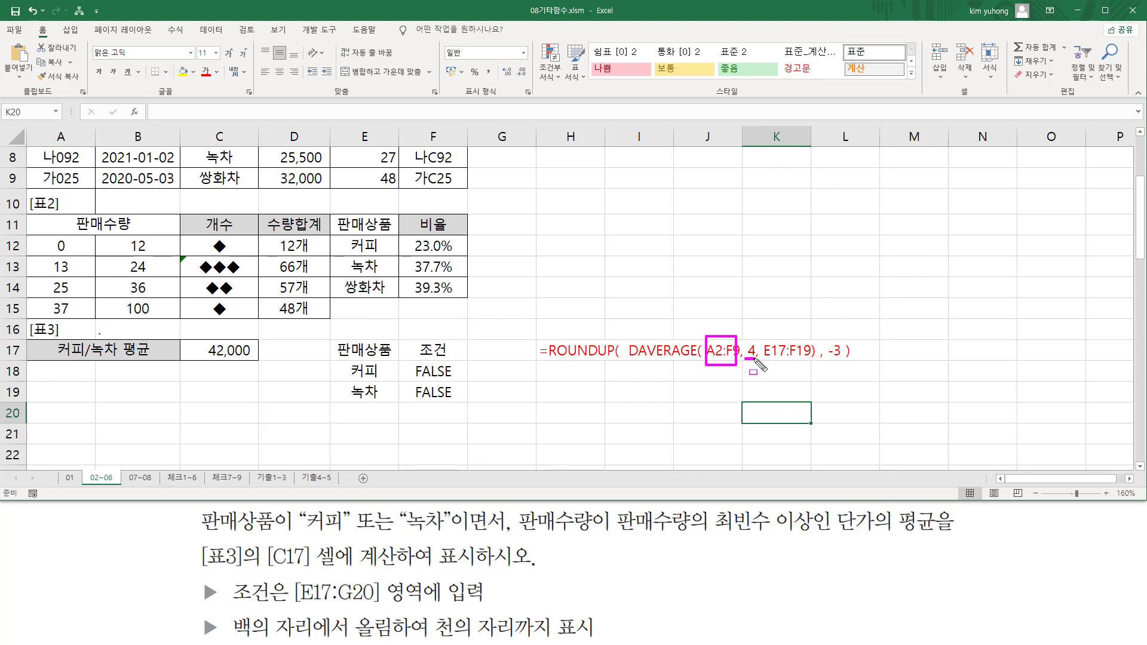
pyautogui.moveTo(639, 358); pyautogui.dragTo(692, 358)
pyautogui.moveTo(764, 334)
pyautogui.mouseDown()
pyautogui.moveTo(768, 365)
pyautogui.moveTo(809, 368)
pyautogui.mouseUp()
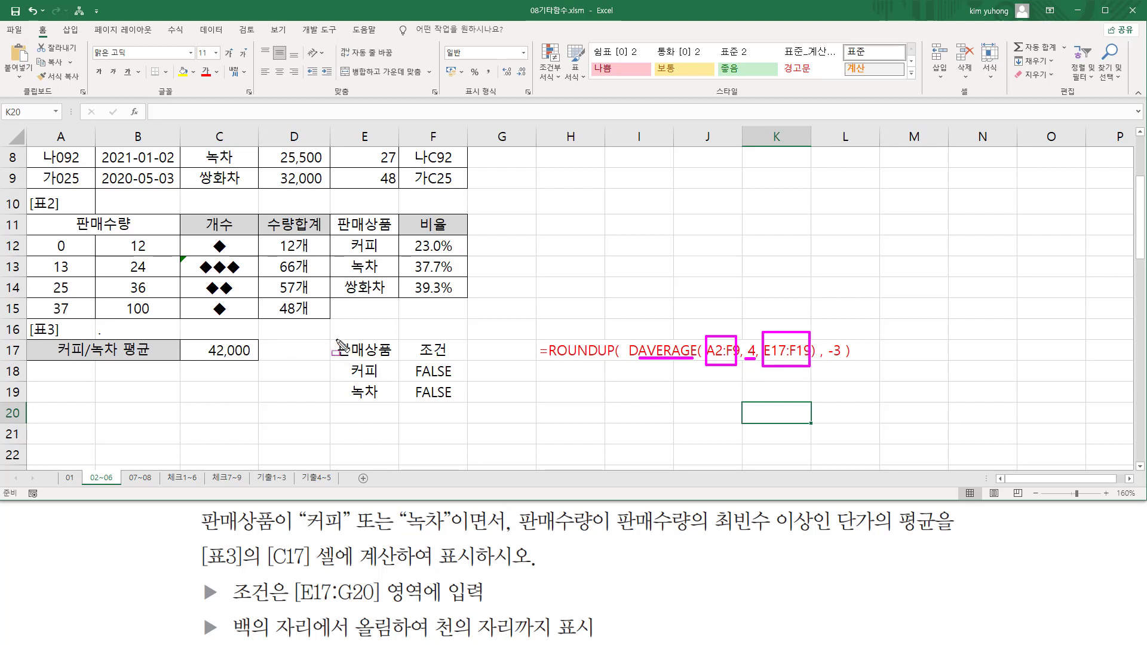
pyautogui.moveTo(335, 340)
pyautogui.mouseDown()
pyautogui.moveTo(459, 339)
pyautogui.moveTo(463, 406)
pyautogui.mouseUp()
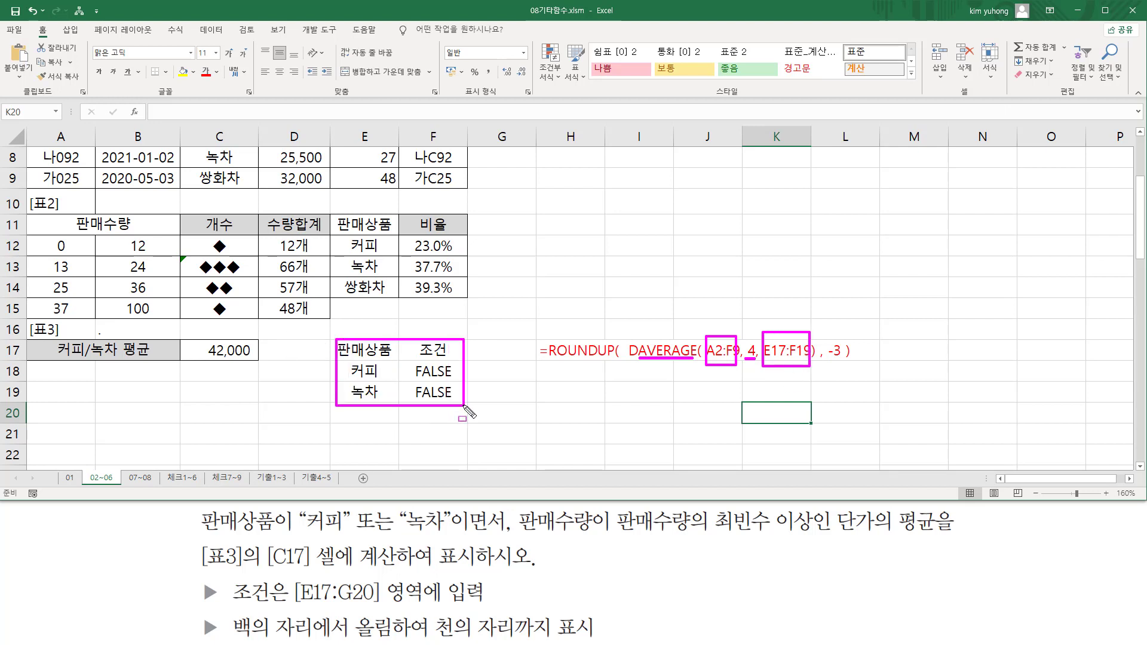
pyautogui.moveTo(626, 323)
pyautogui.mouseDown()
pyautogui.moveTo(640, 343)
pyautogui.moveTo(732, 388)
pyautogui.moveTo(818, 378)
pyautogui.mouseUp()
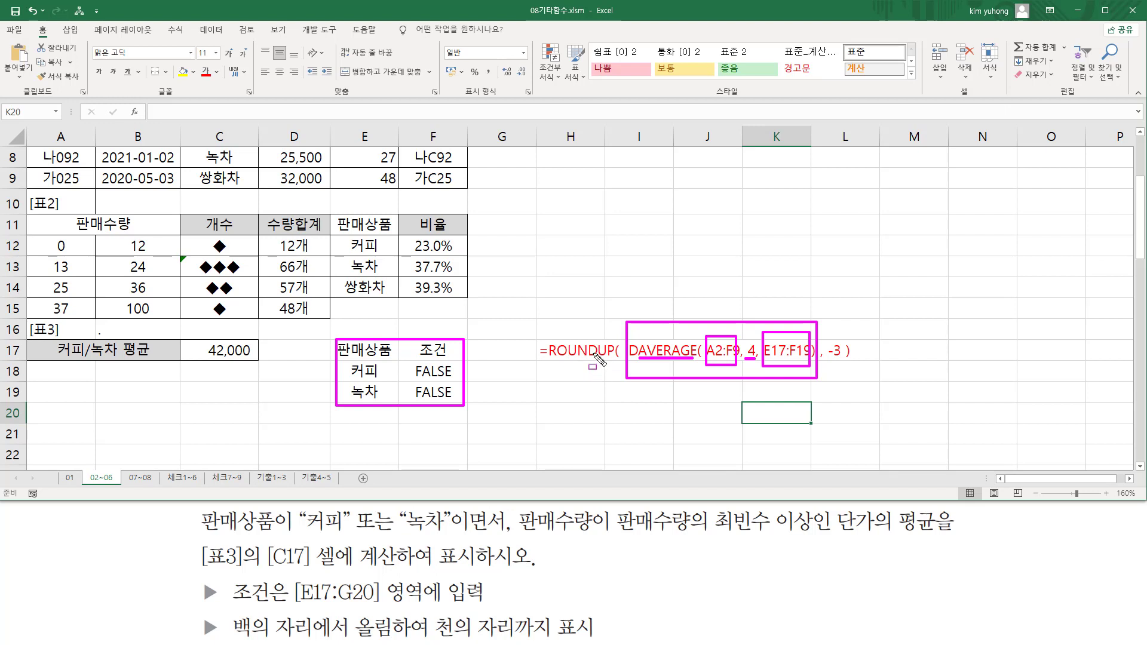
pyautogui.moveTo(596, 359); pyautogui.dragTo(610, 359)
pyautogui.moveTo(828, 358); pyautogui.dragTo(842, 357)
pyautogui.press('Escape')
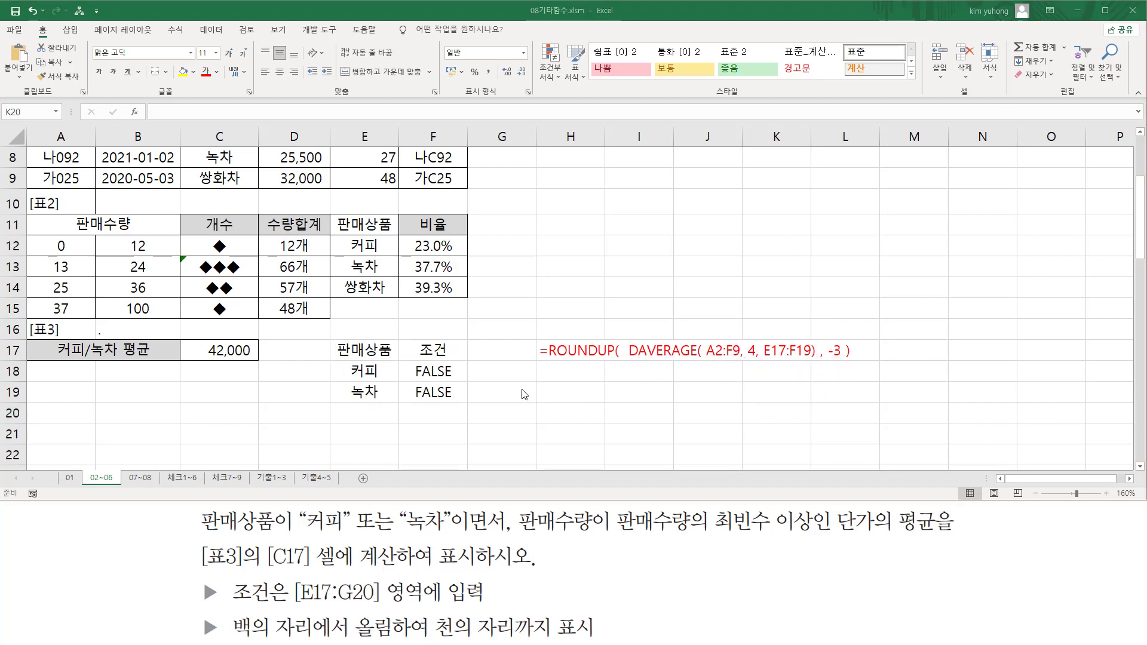